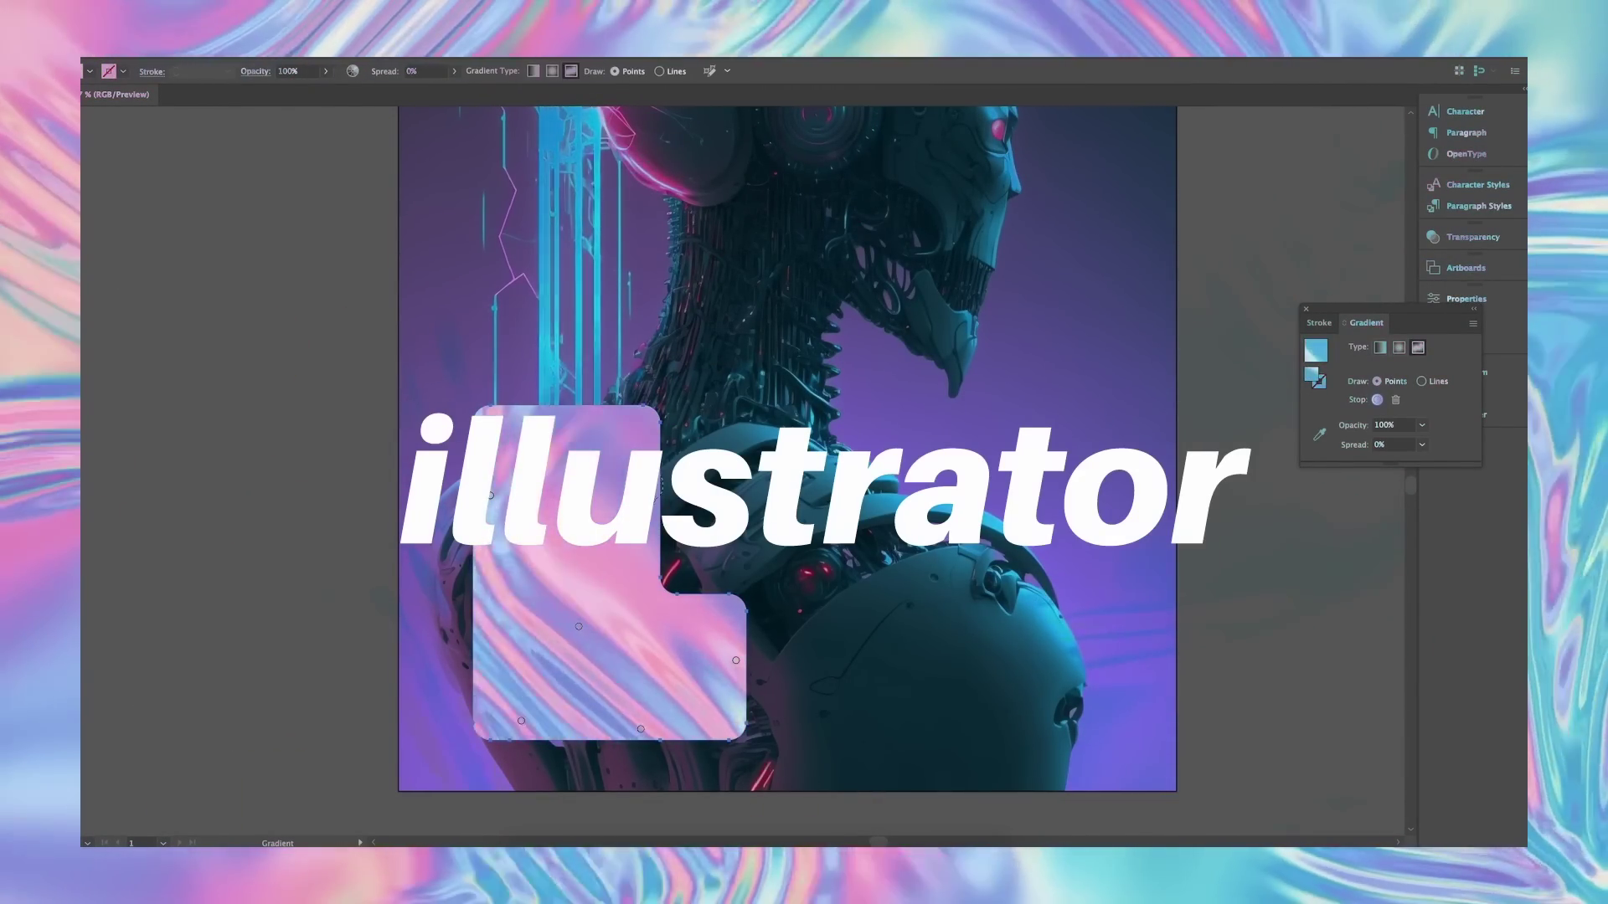
Adjust a gradient stop's colour and spread, then select the robot poster image
double_click(627, 495)
click(595, 532)
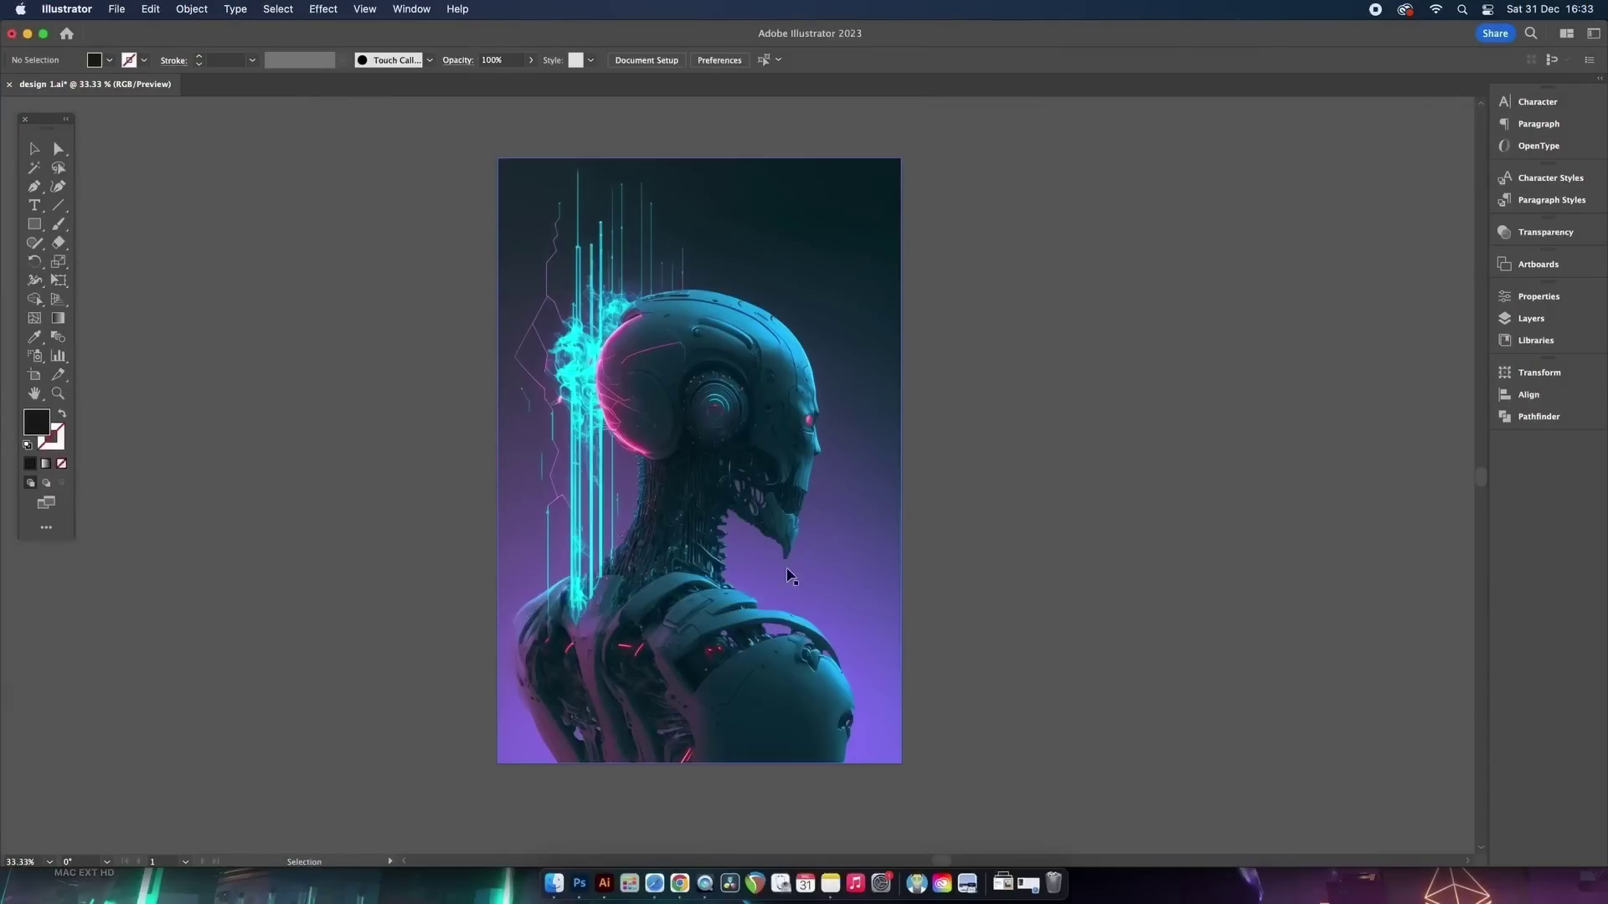
click(834, 594)
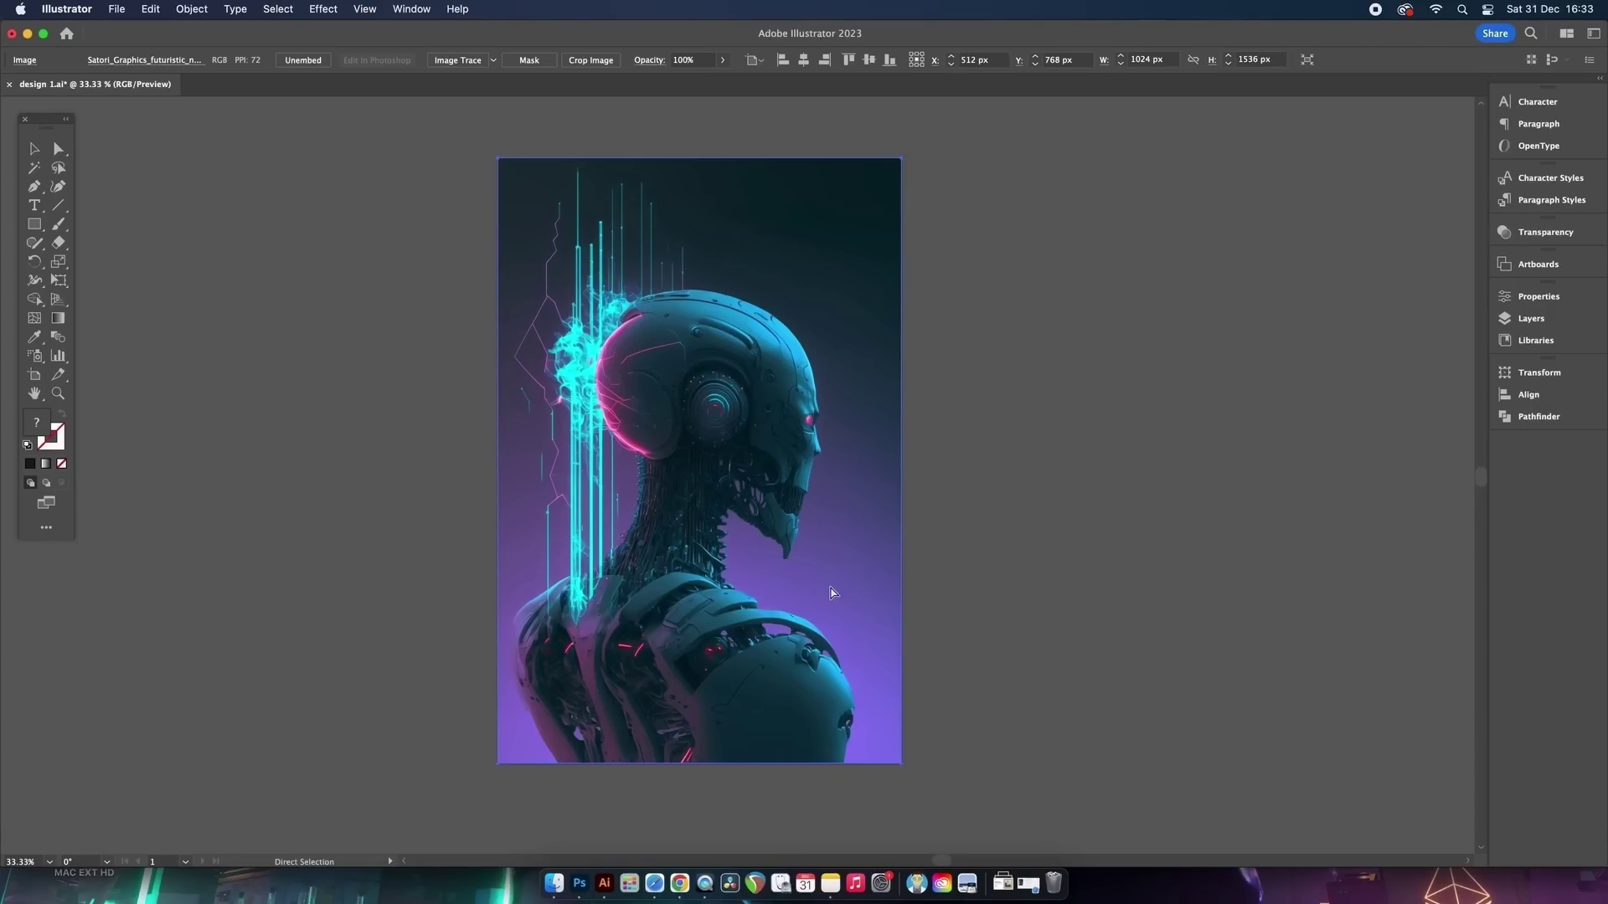
Reselect the robot image with the Selection tool and shift it slightly right
key(super+shift+a)
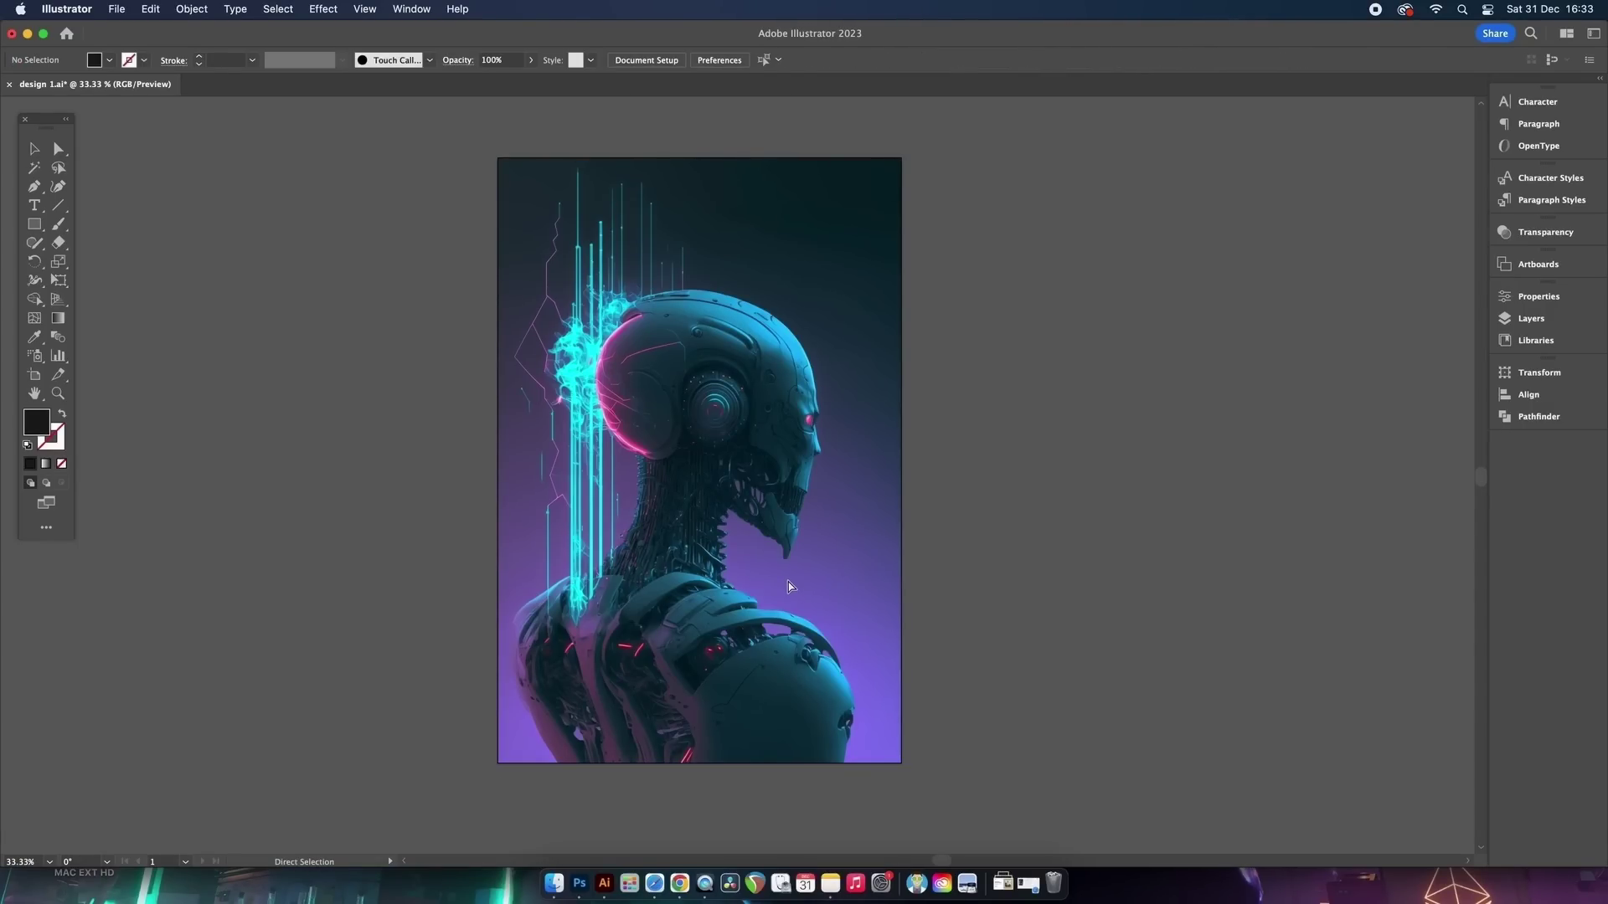
key(v)
click(789, 586)
drag(704, 547, 863, 557)
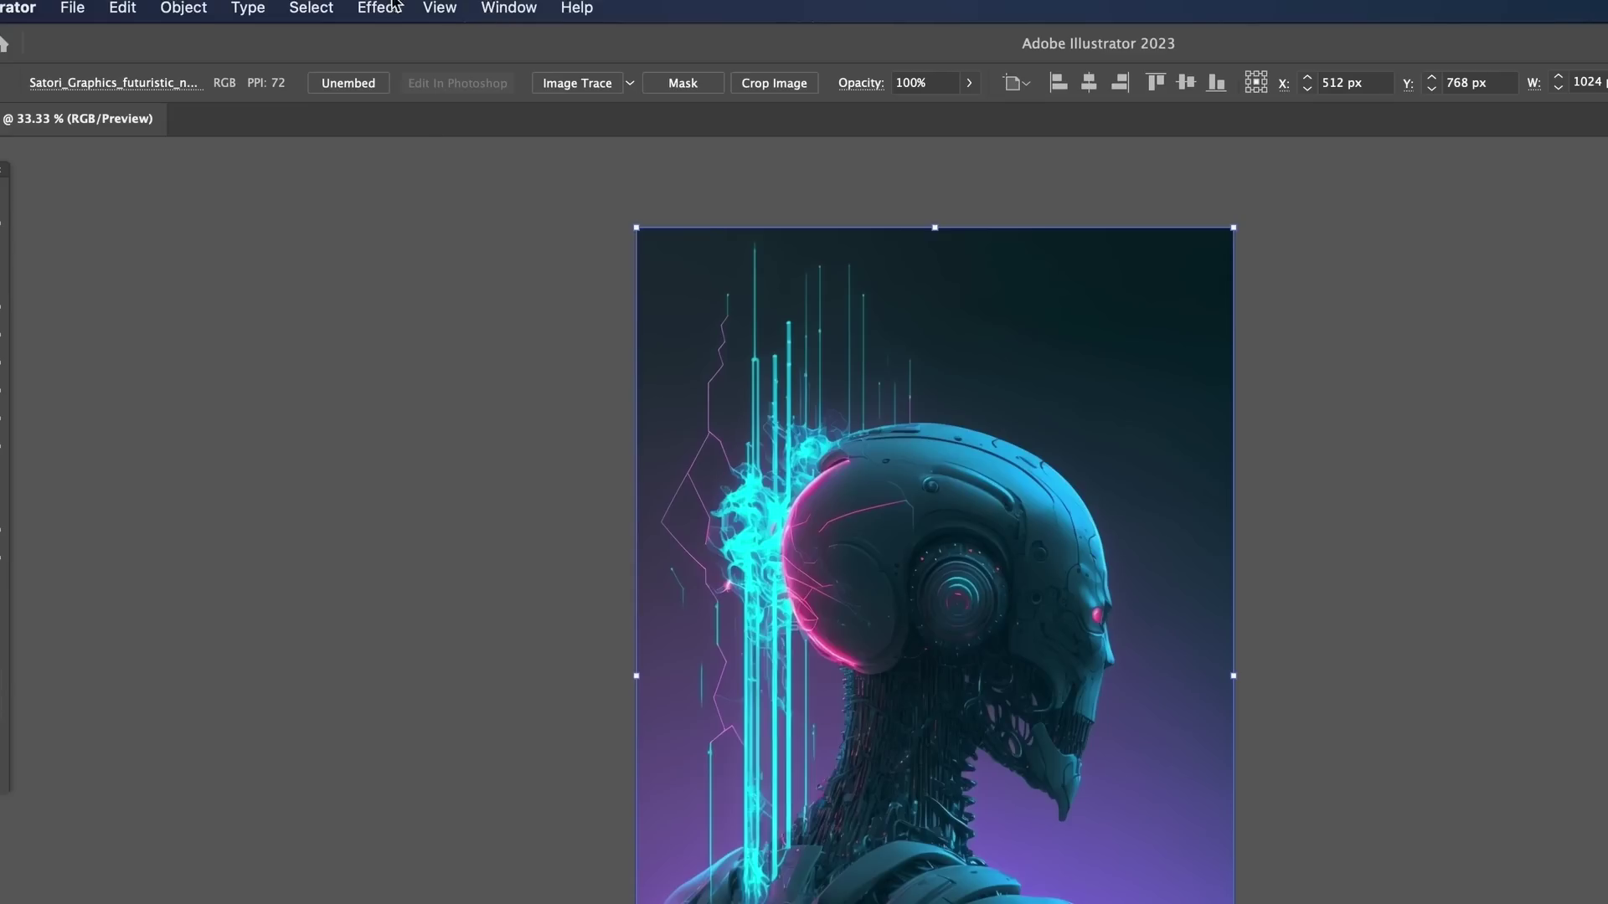
Apply a 39 px Gaussian Blur to the robot poster, then draw a rectangle over its lower part
click(396, 7)
mouse_move(495, 521)
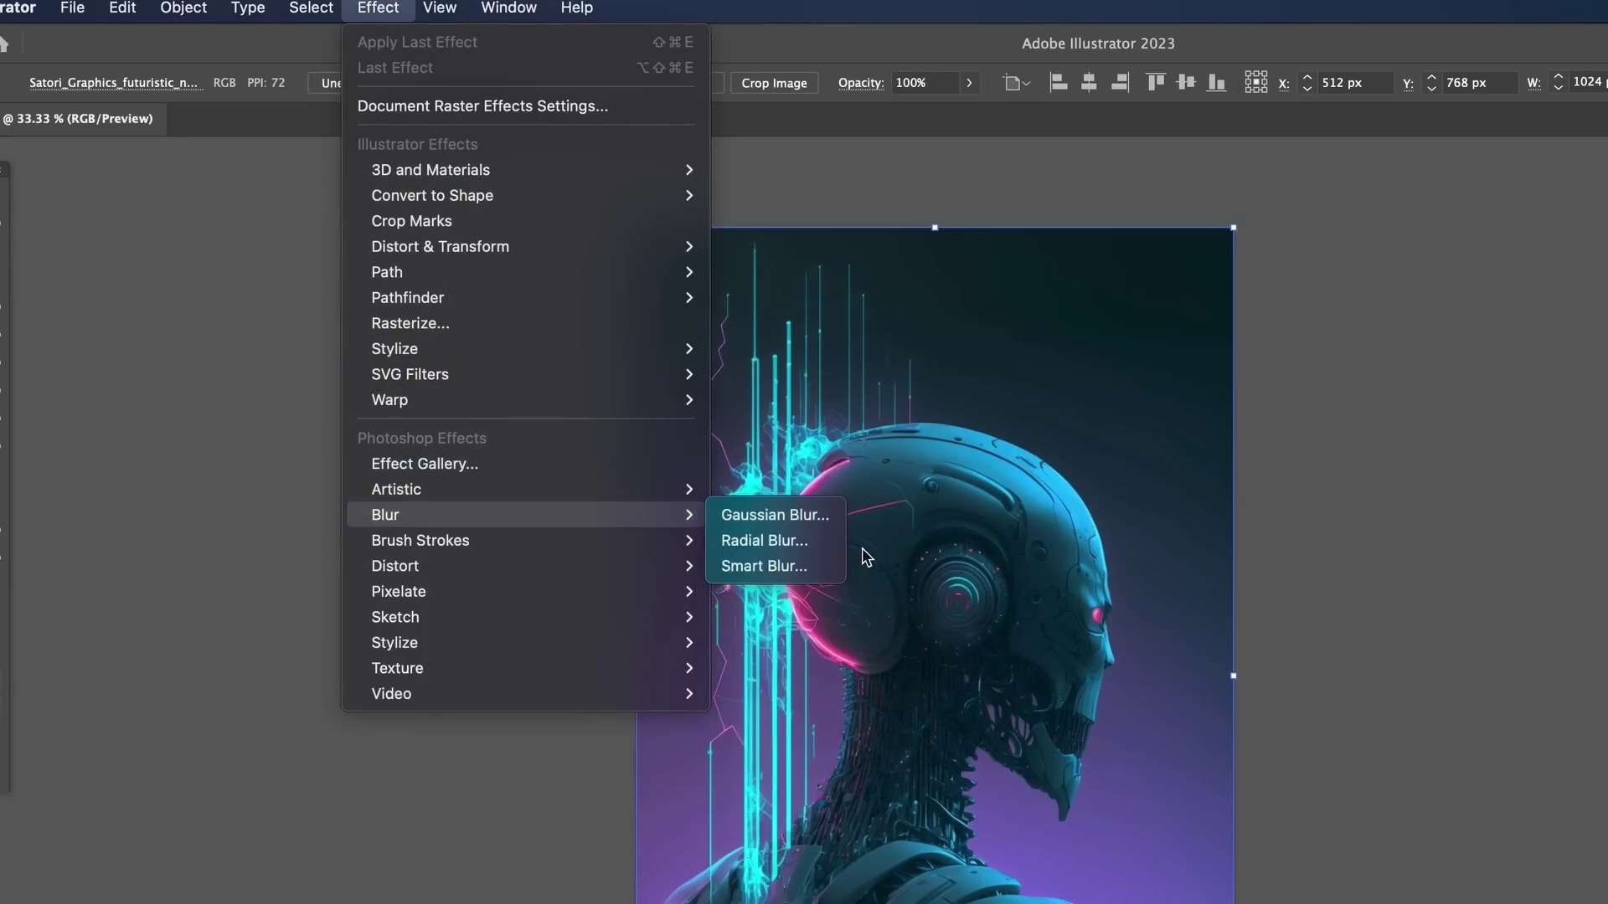
click(834, 525)
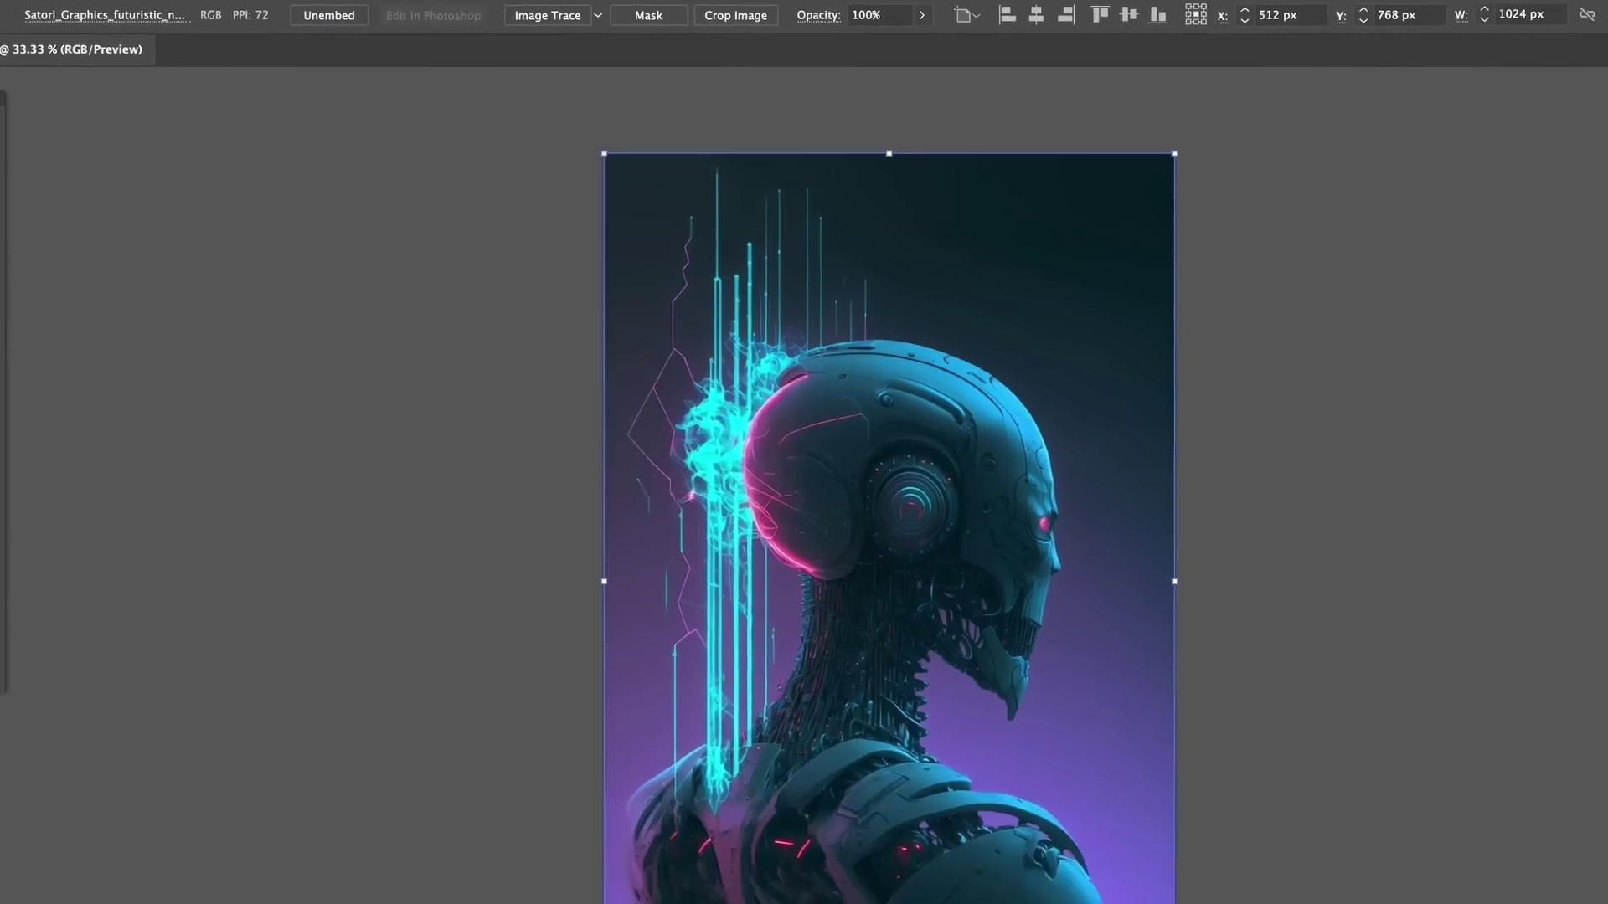
drag(977, 366, 1377, 409)
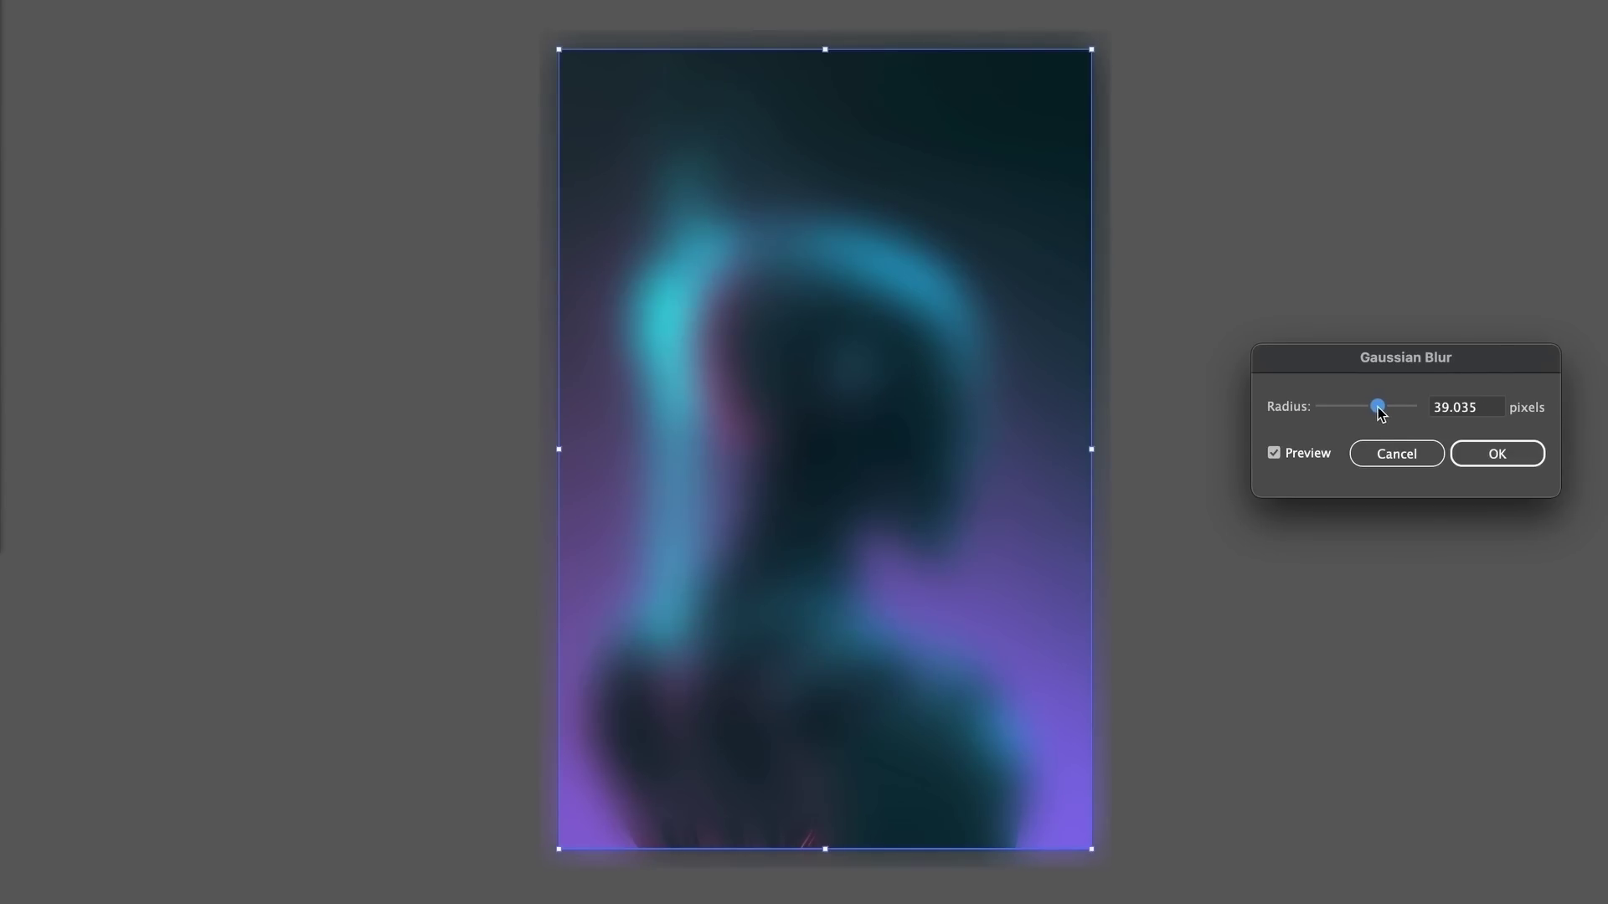
click(1517, 459)
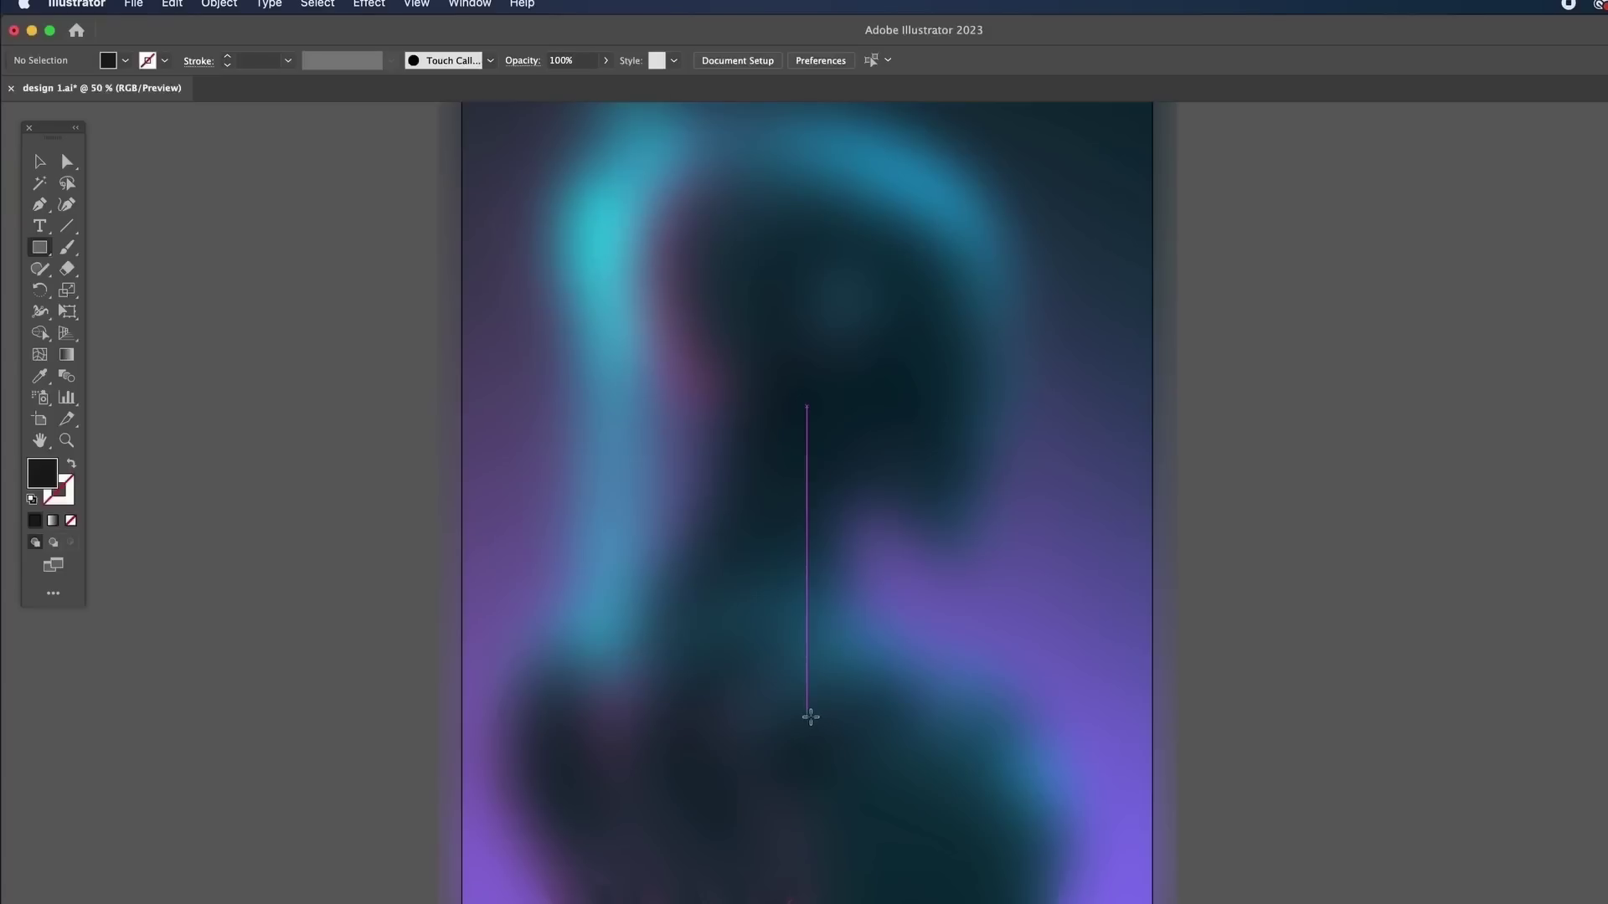
drag(807, 714, 597, 854)
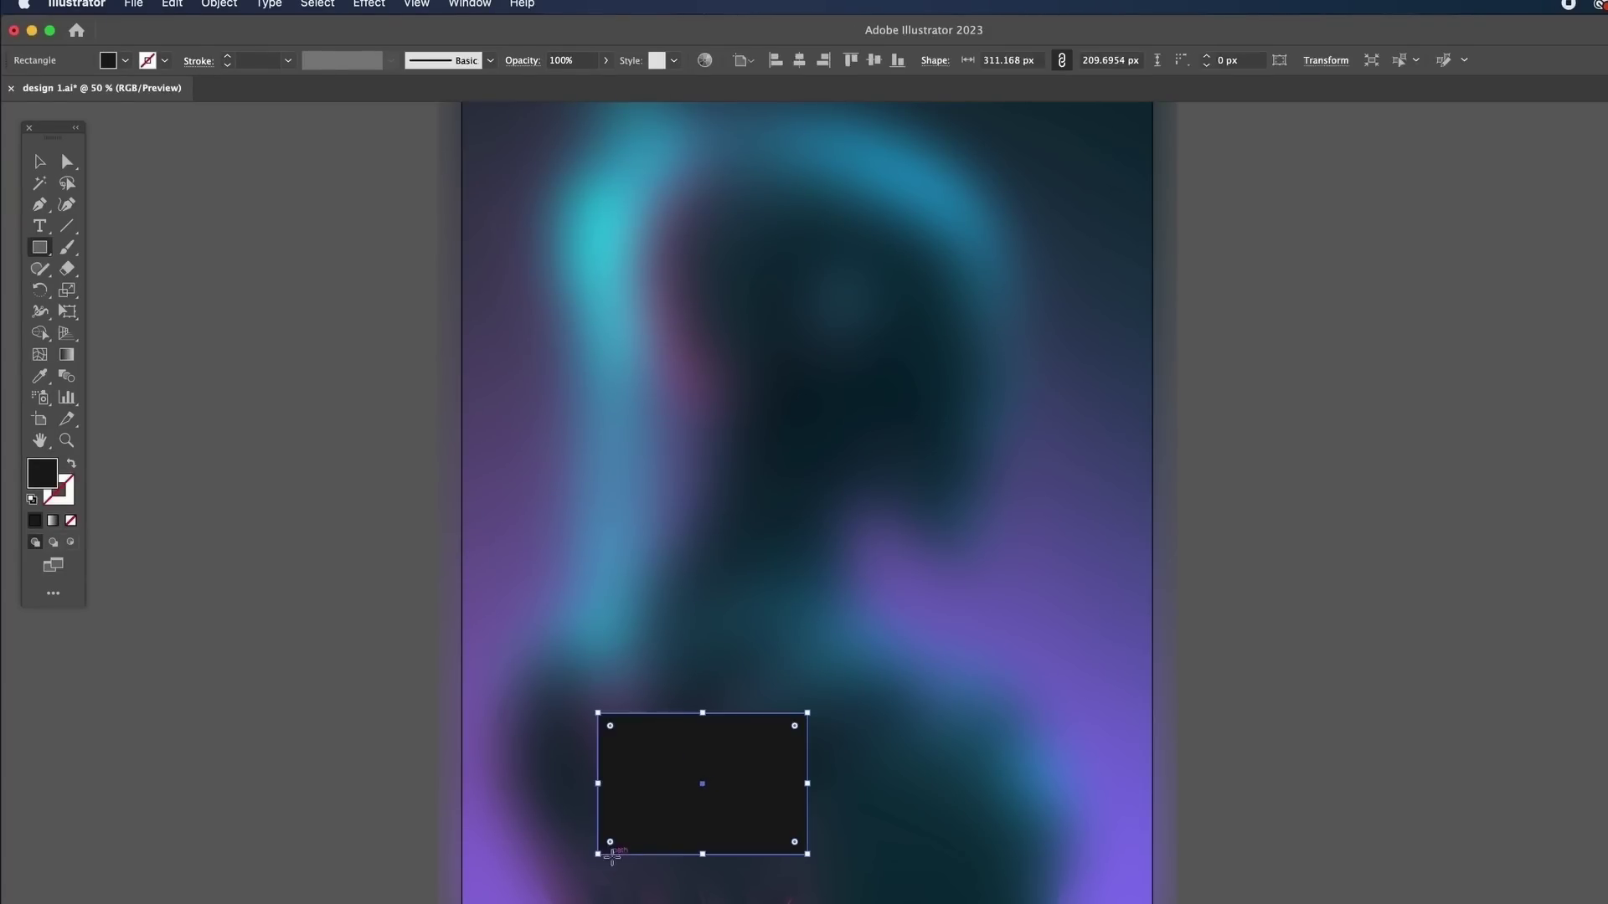
Duplicate the dark rectangle, resize both pieces into an L shape, and select them together
key(v)
drag(770, 823, 718, 711)
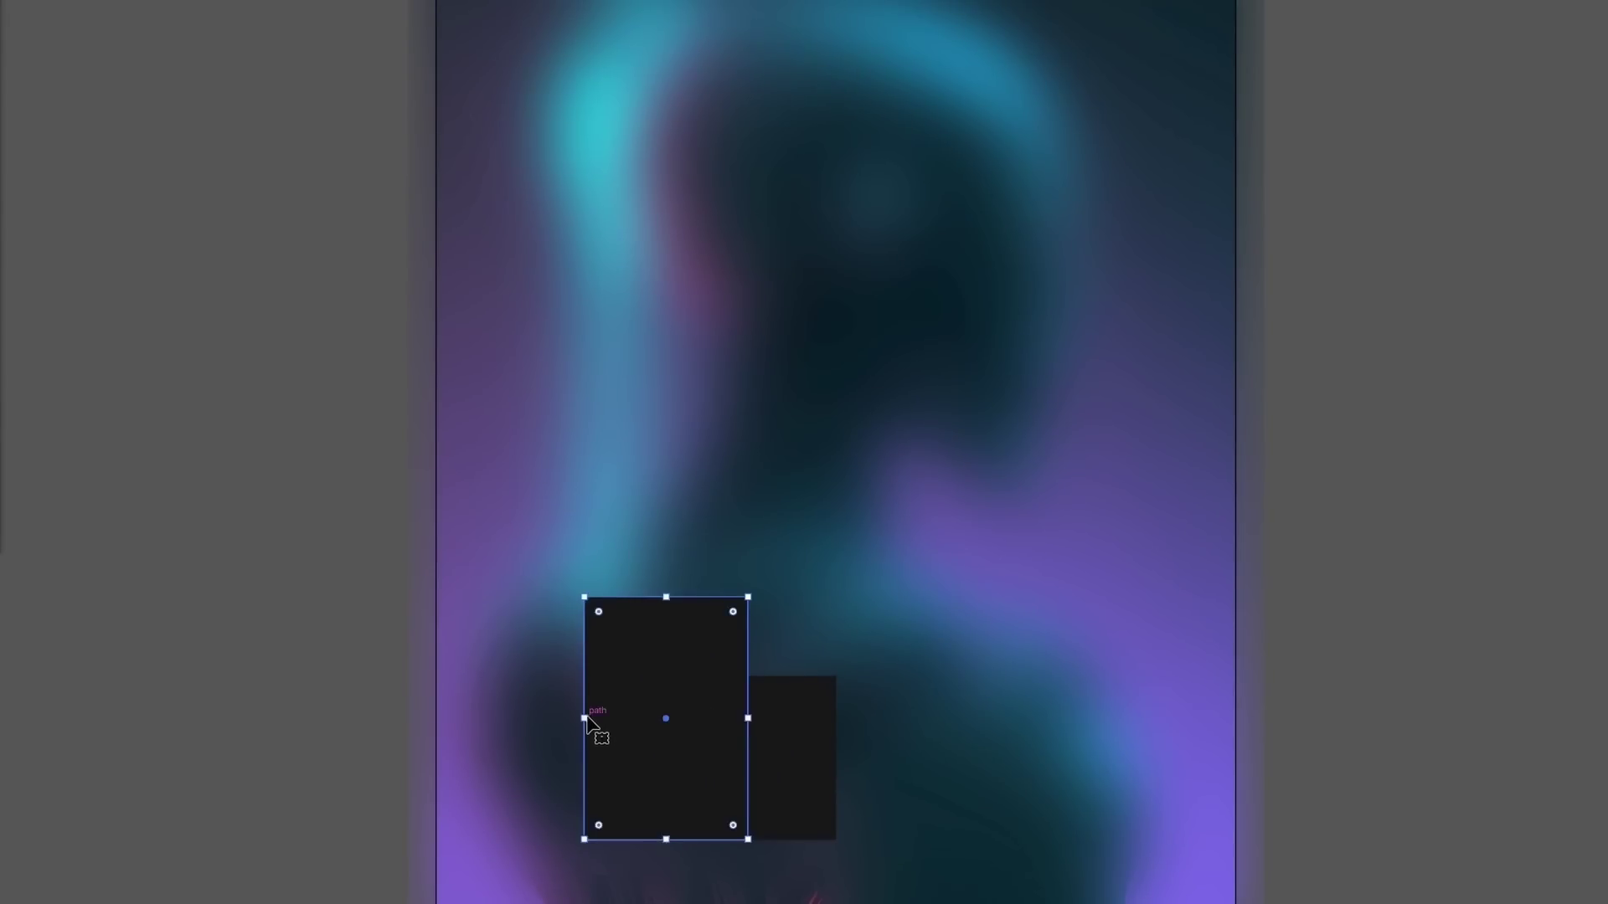
drag(587, 718, 556, 718)
drag(652, 598, 653, 541)
click(819, 740)
drag(715, 676, 715, 692)
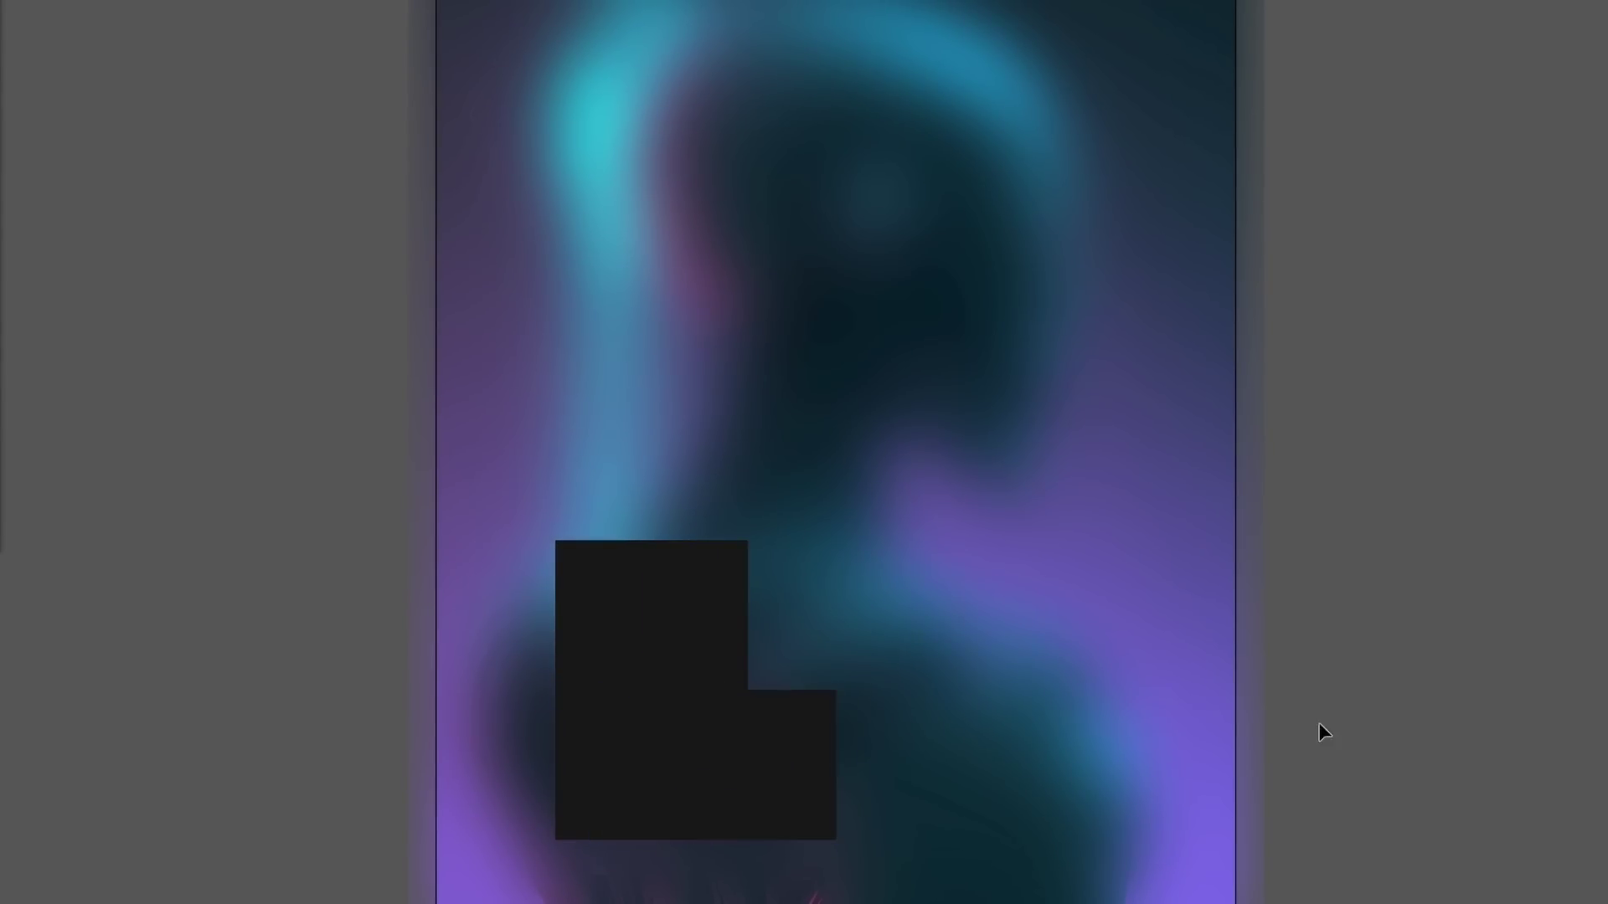
click(671, 610)
shift+click(695, 762)
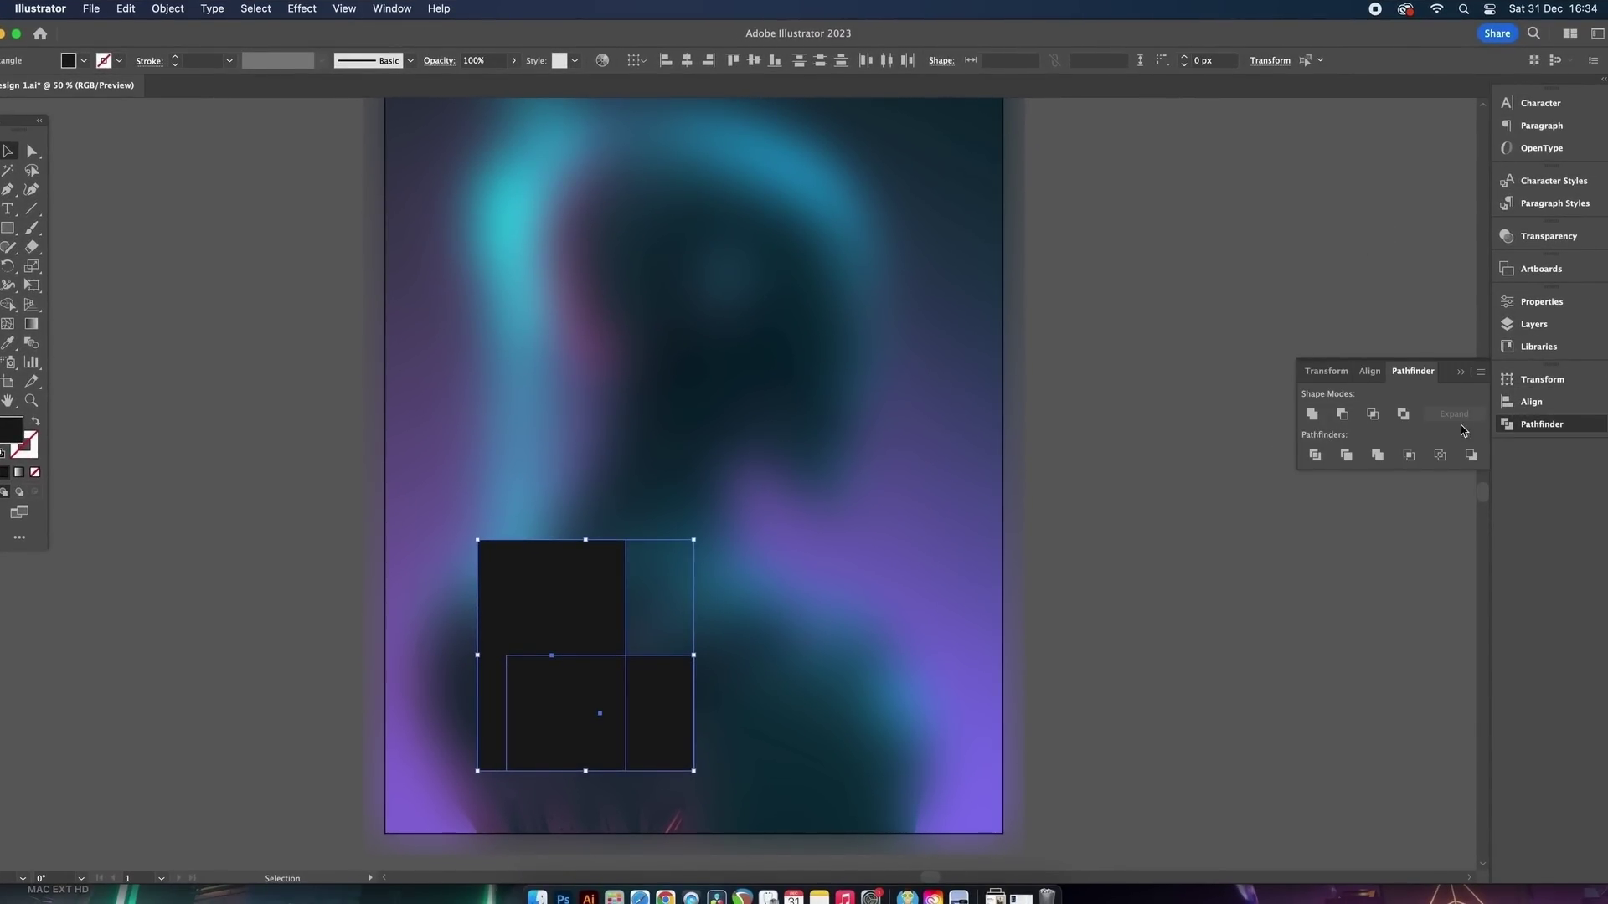
Unite the two rectangles into one L shape and round all its corners to about 26 px
click(1313, 416)
click(1152, 584)
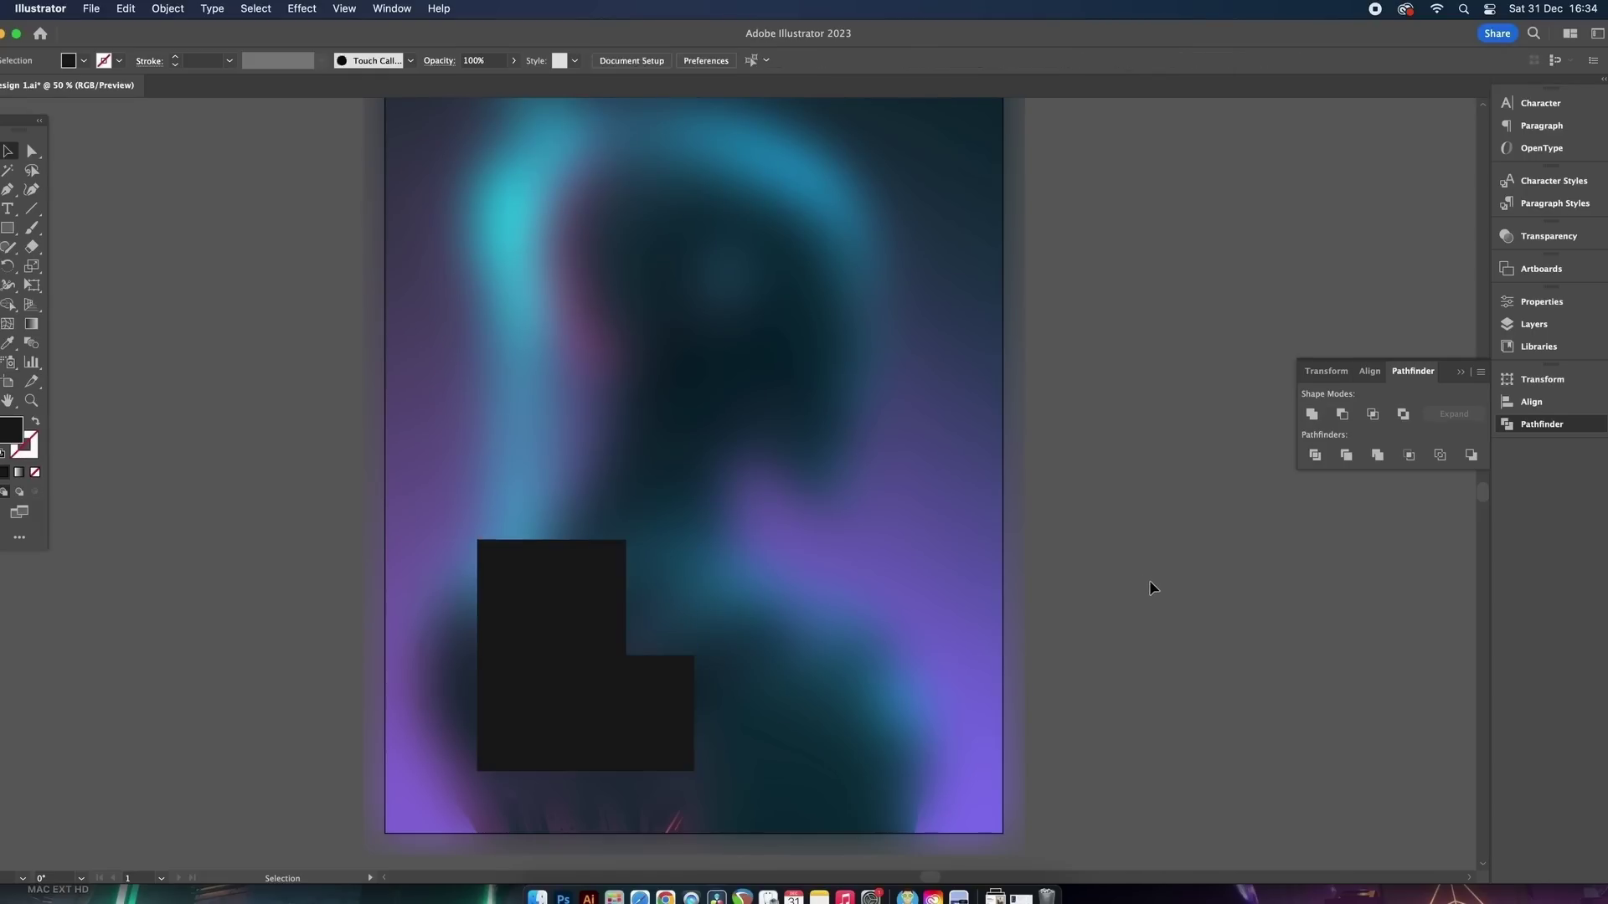
click(592, 690)
key(a)
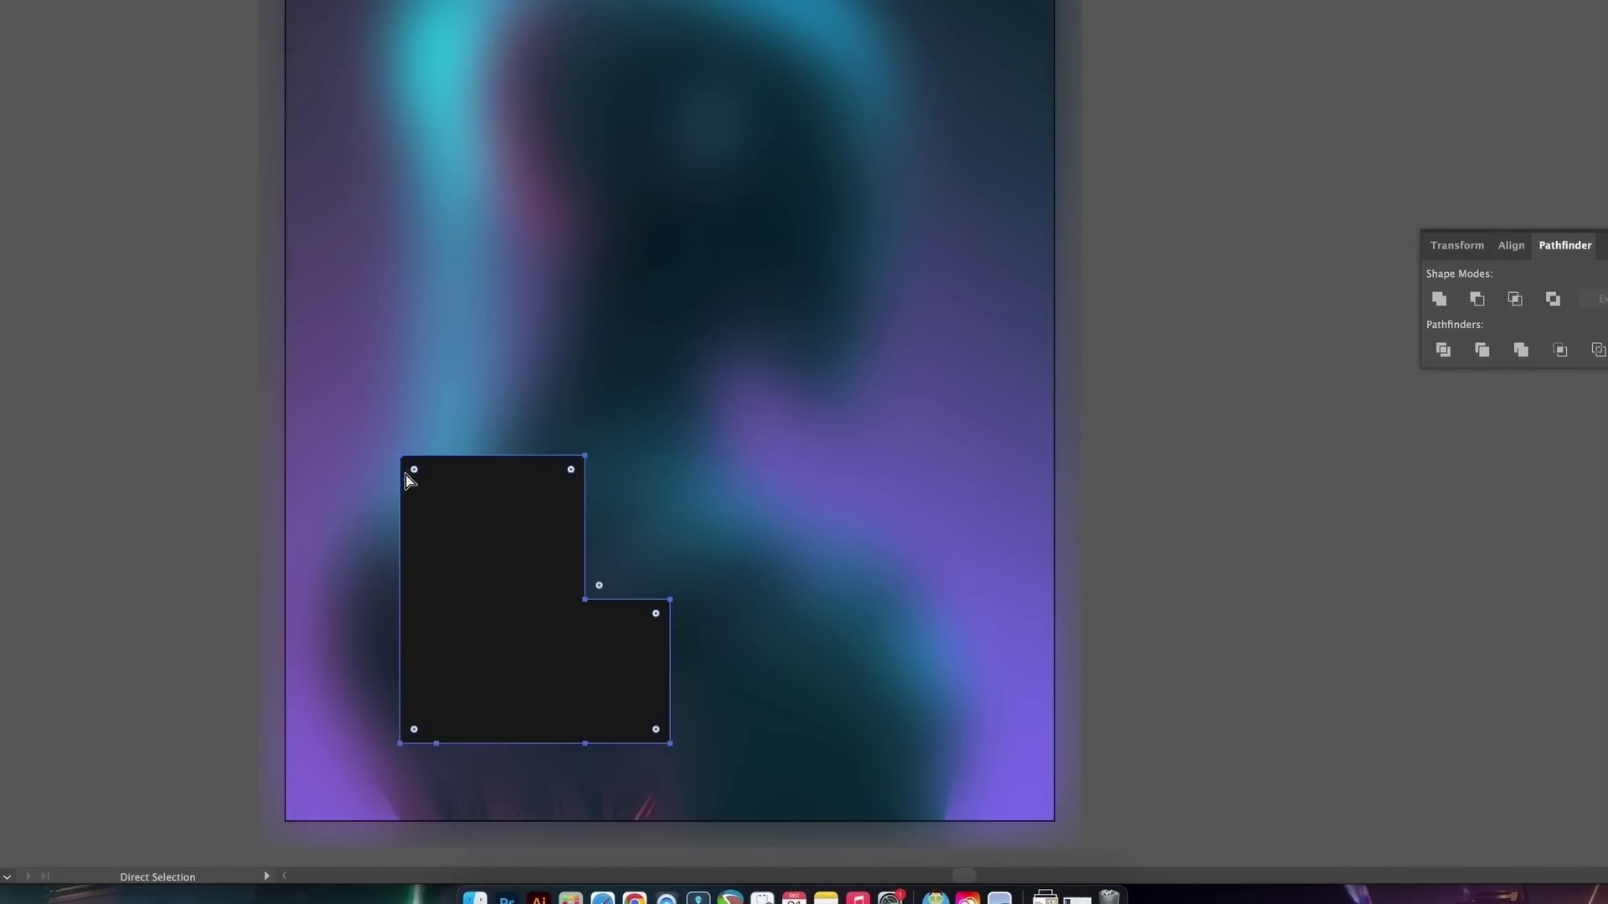
mouse_move(413, 471)
mouse_down()
mouse_move(429, 498)
mouse_move(410, 473)
mouse_up()
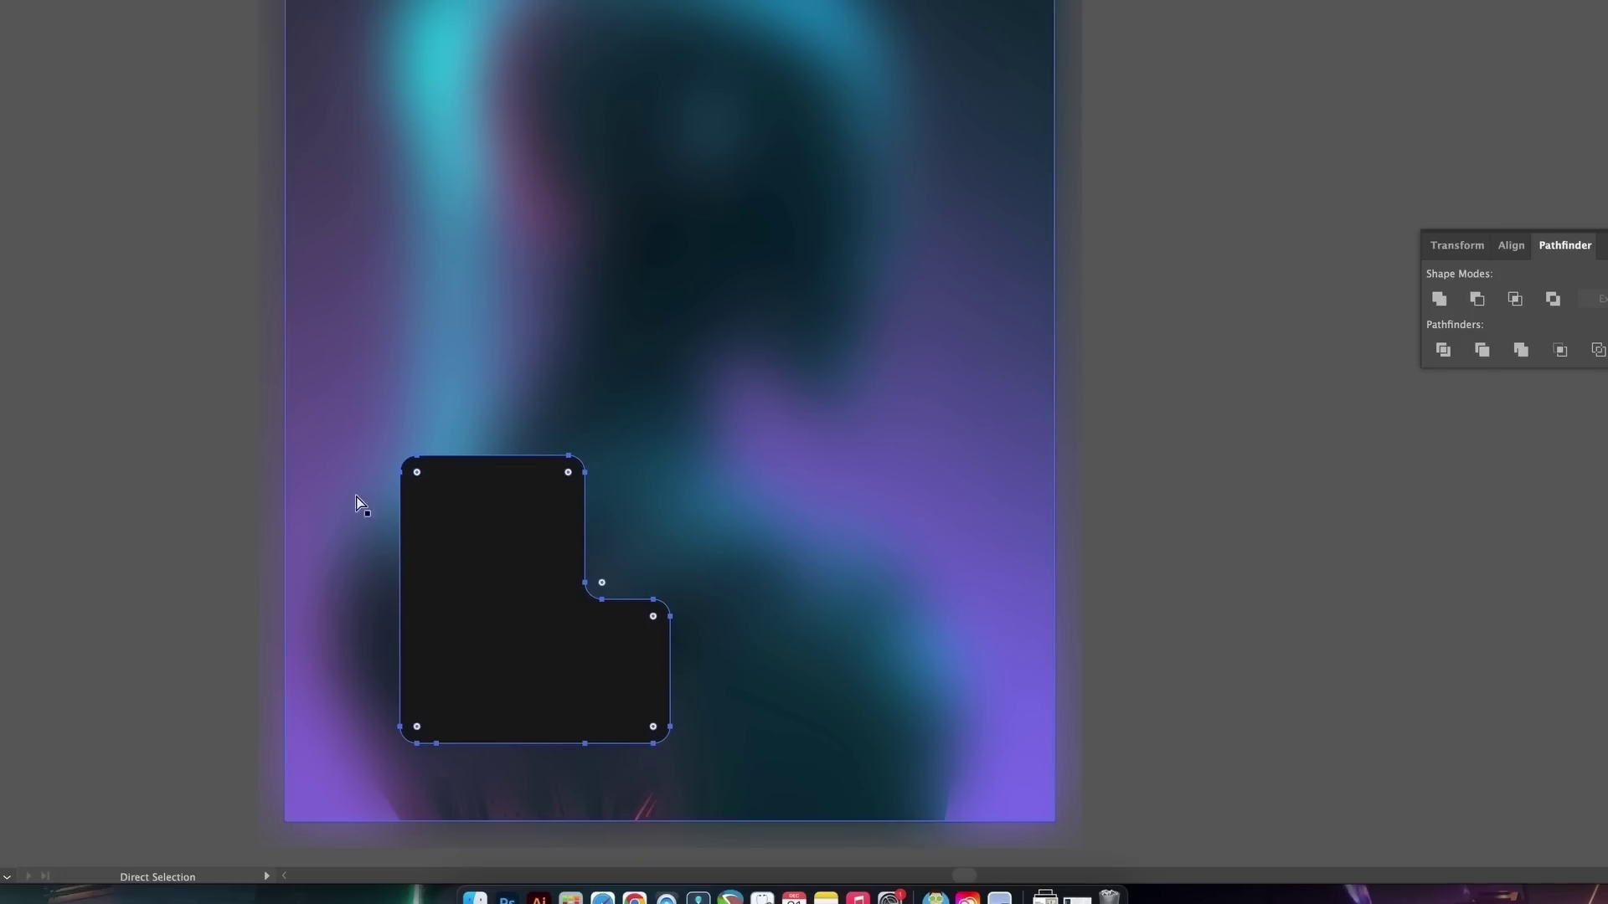
click(1078, 568)
key(v)
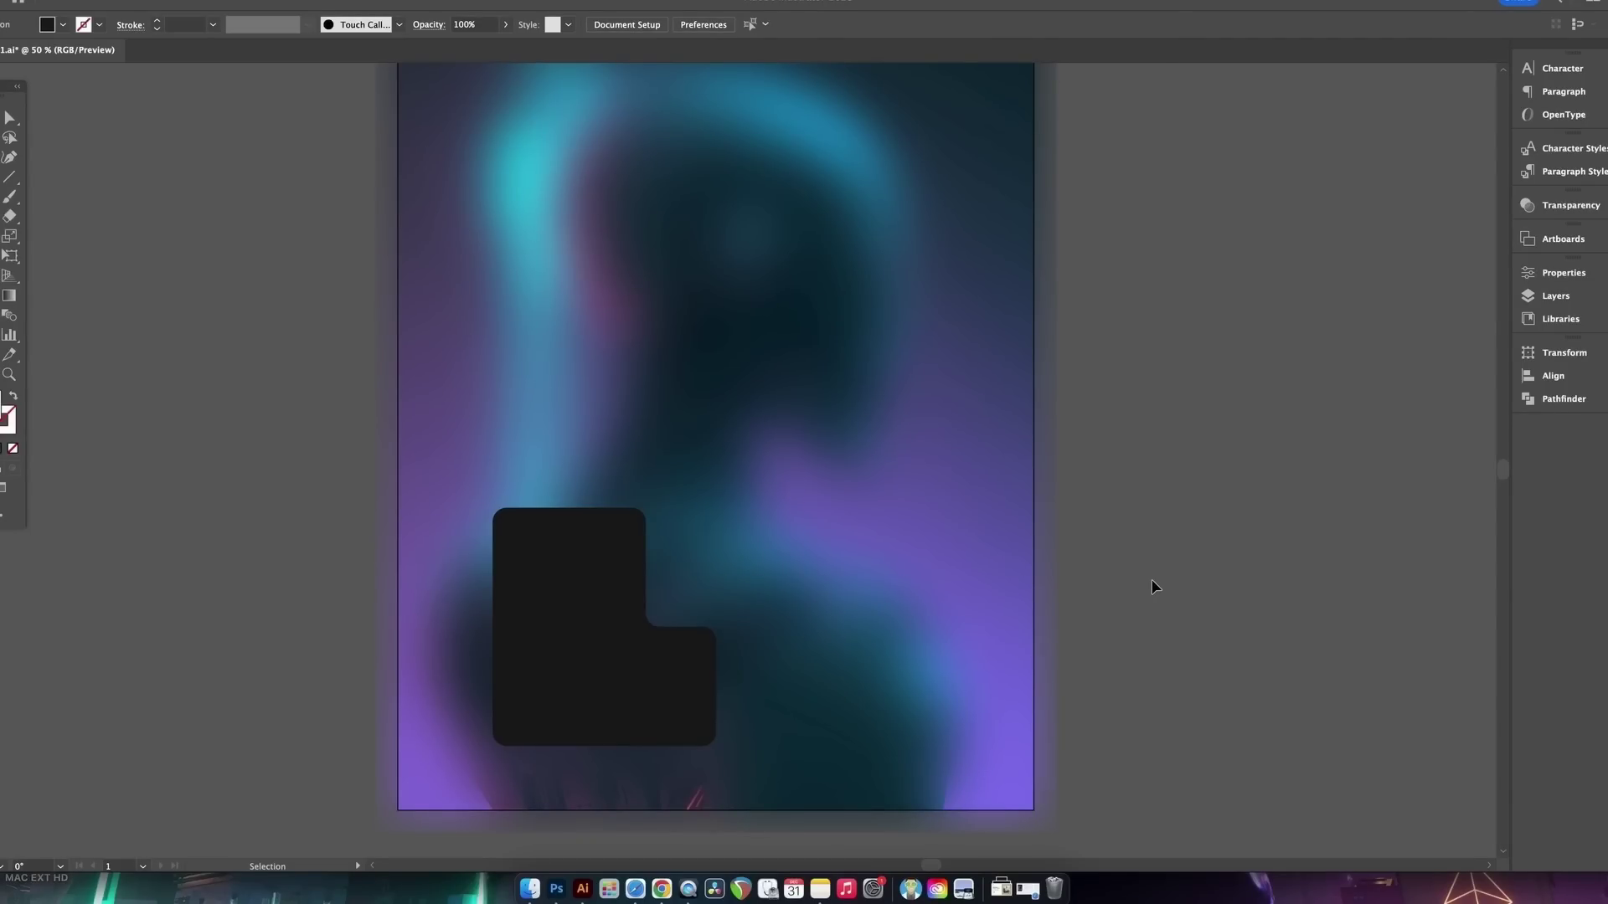
Clip the blurred image to the rounded L shape with Make Clipping Mask
drag(635, 699, 635, 698)
right_click(637, 696)
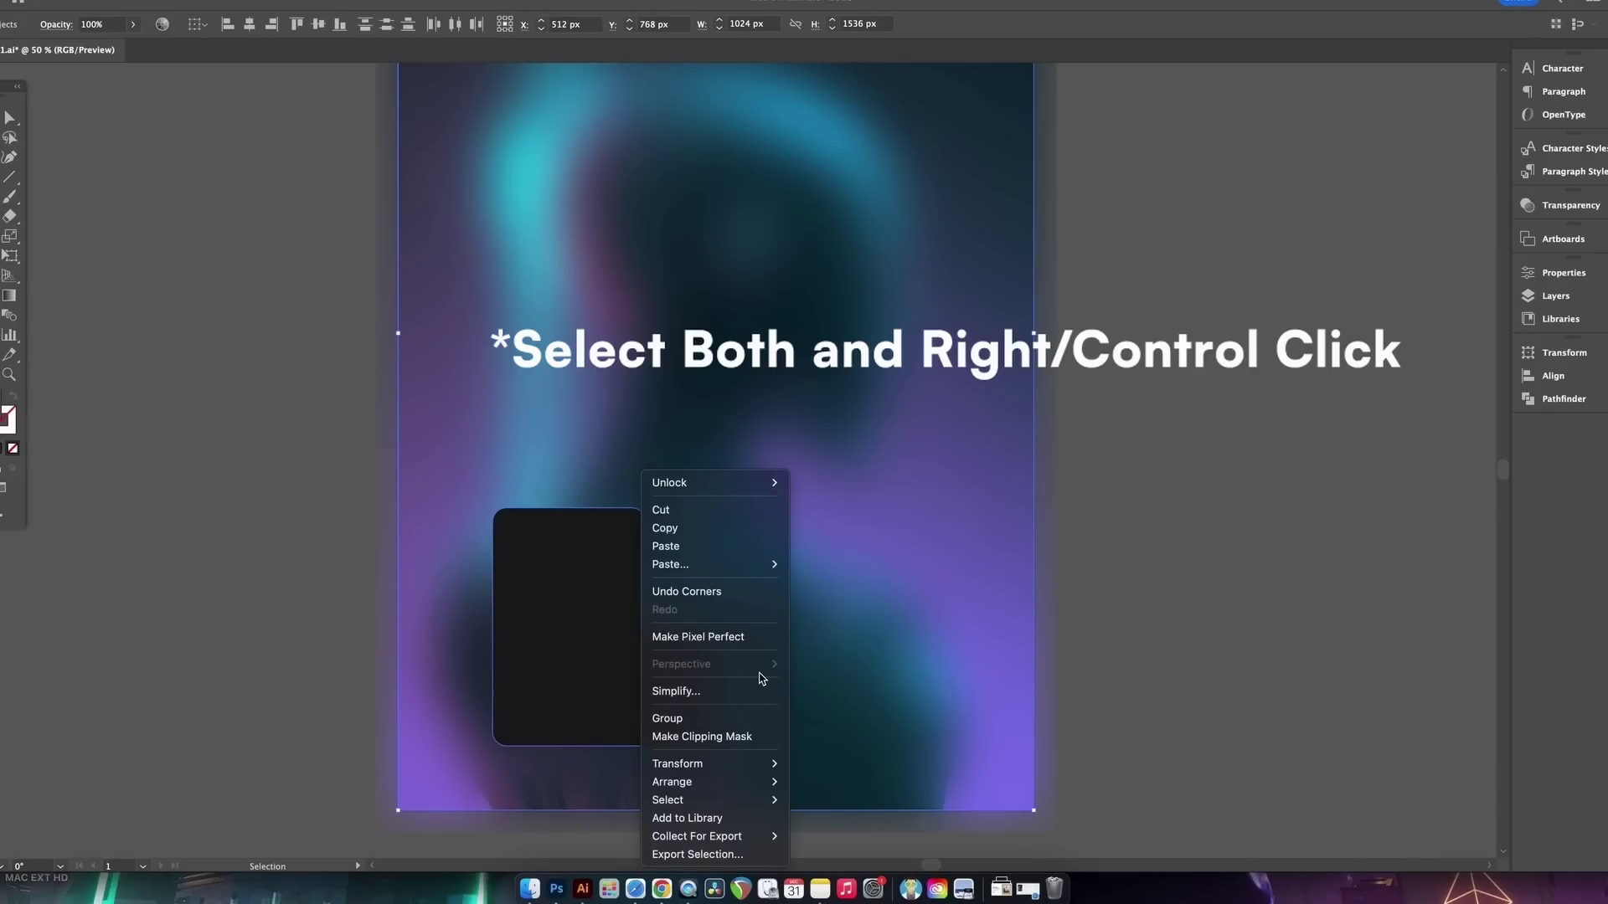
click(743, 736)
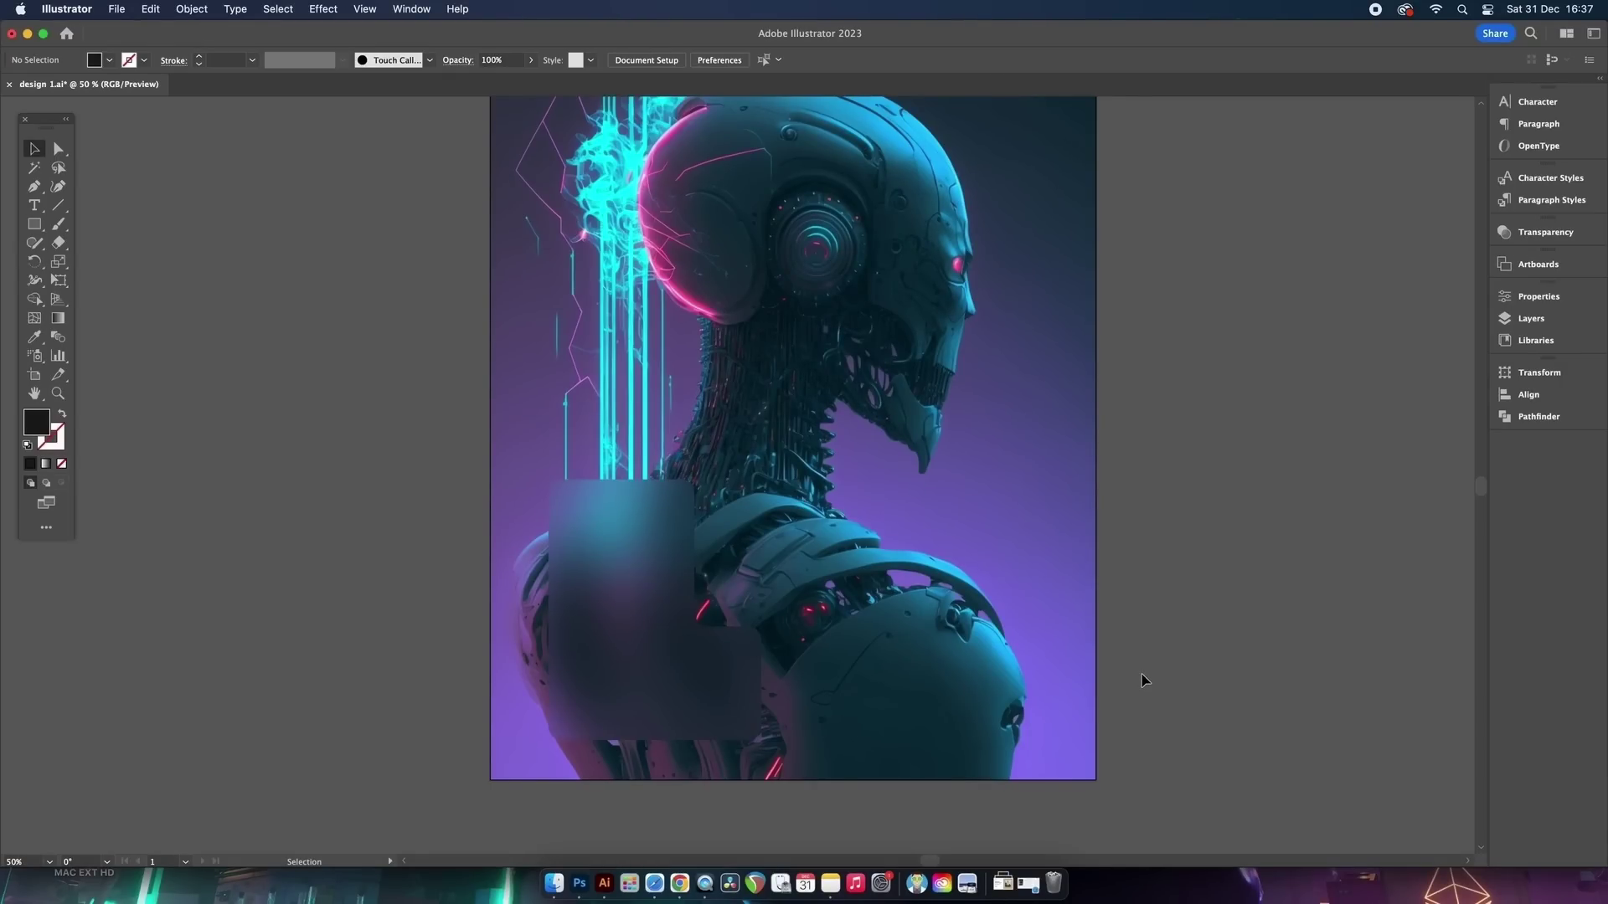
Fill the L panel with a freeform gradient and add white points around its edges and middle
click(621, 642)
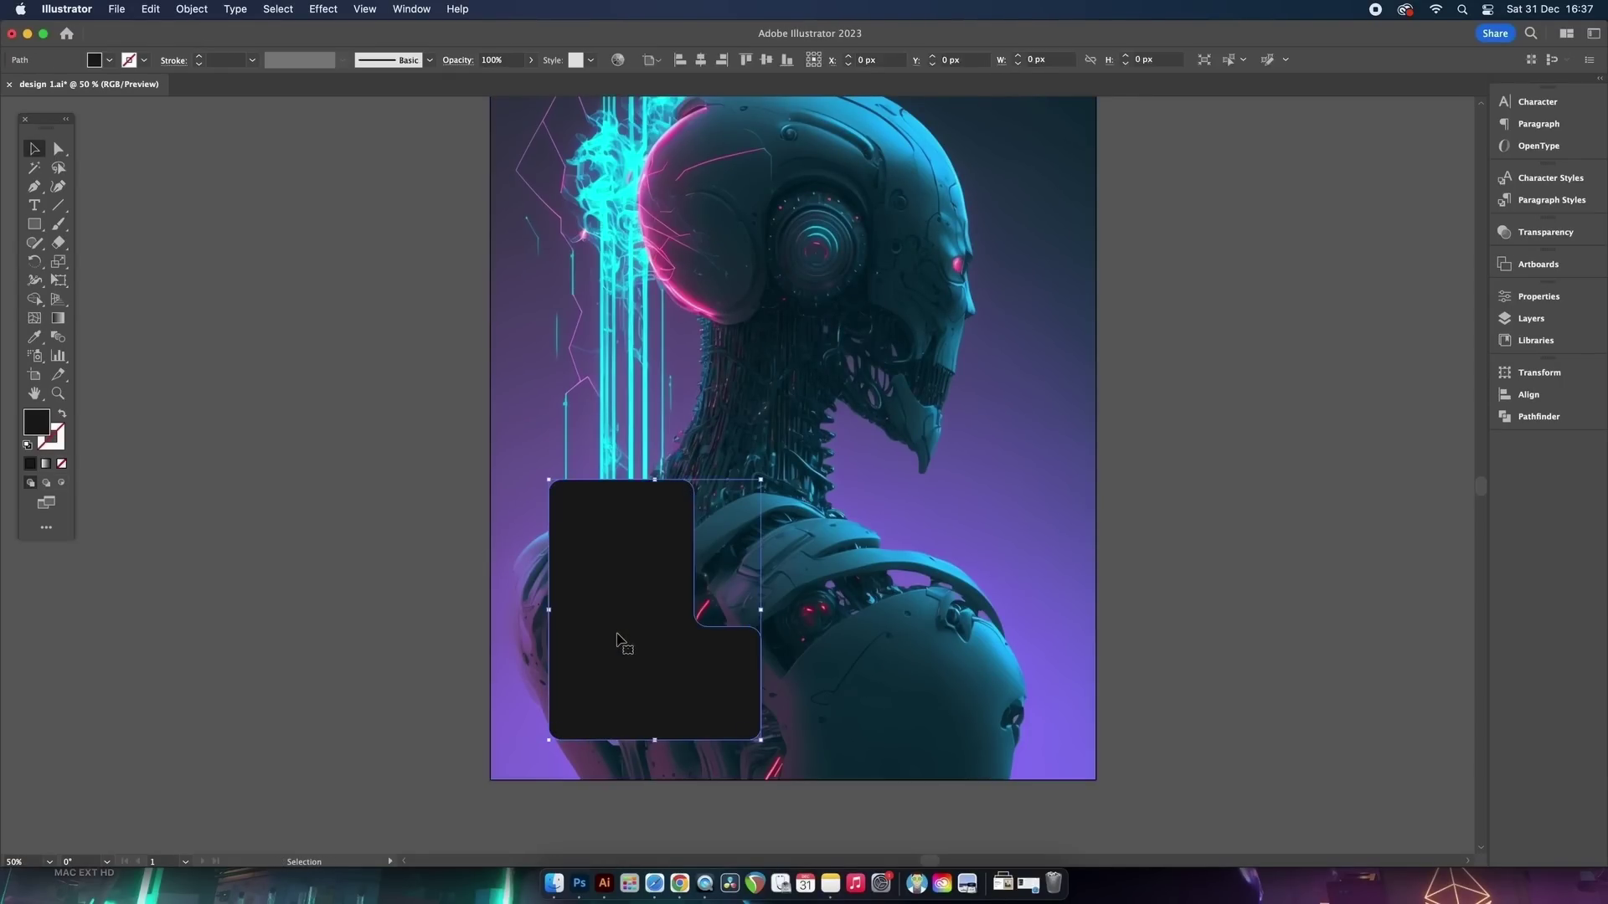
click(46, 465)
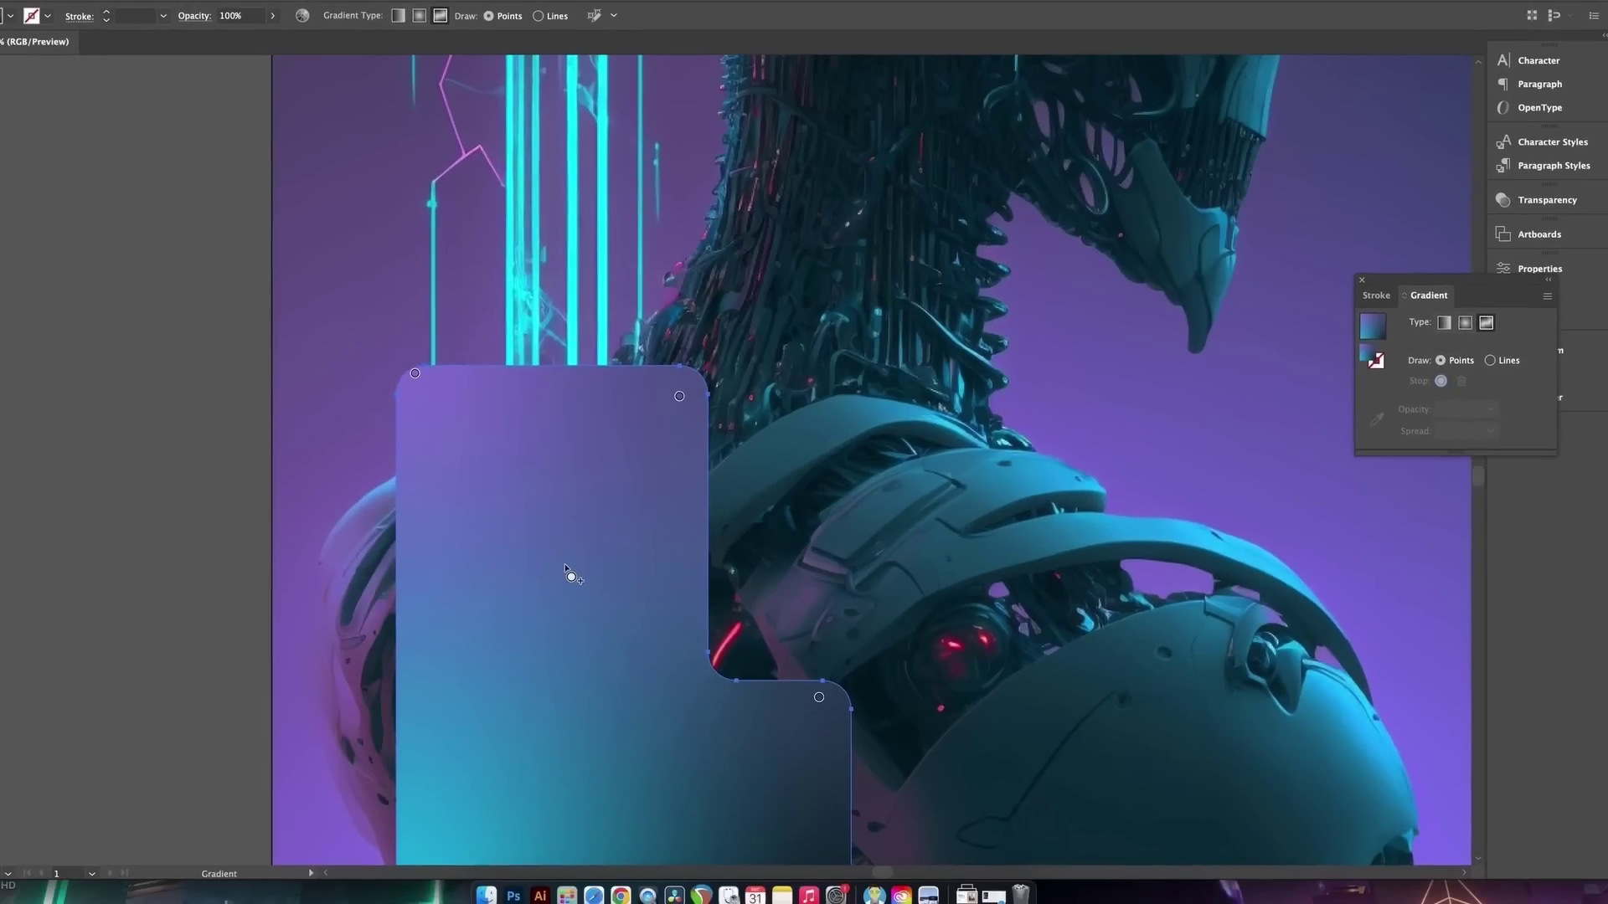
scroll(569, 576, down, 2)
drag(595, 560, 577, 519)
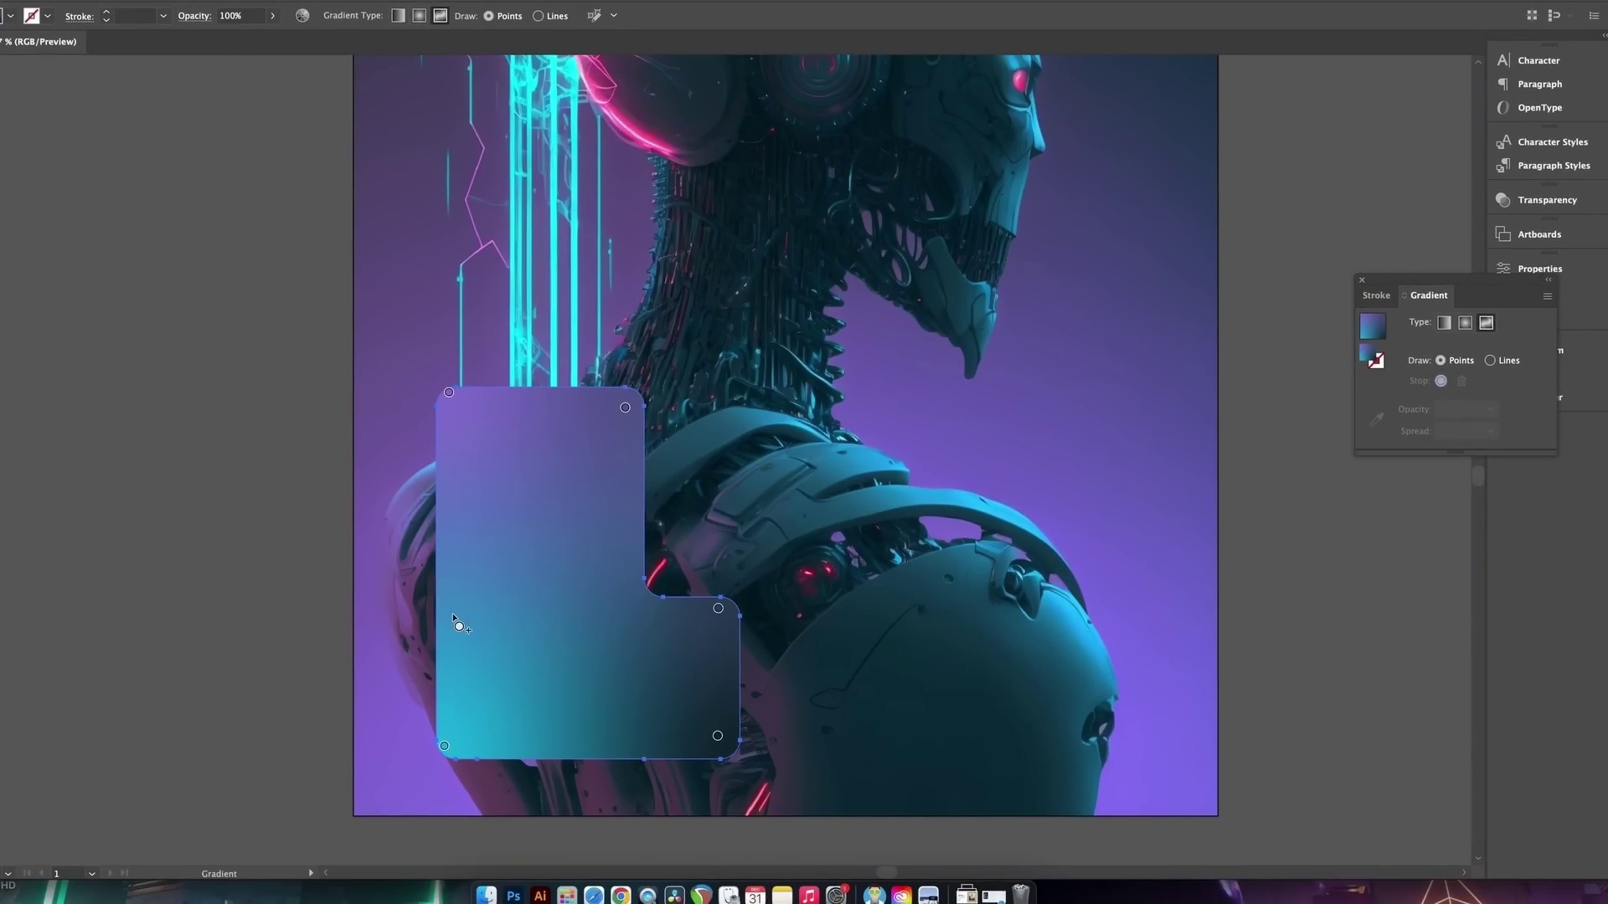
click(528, 409)
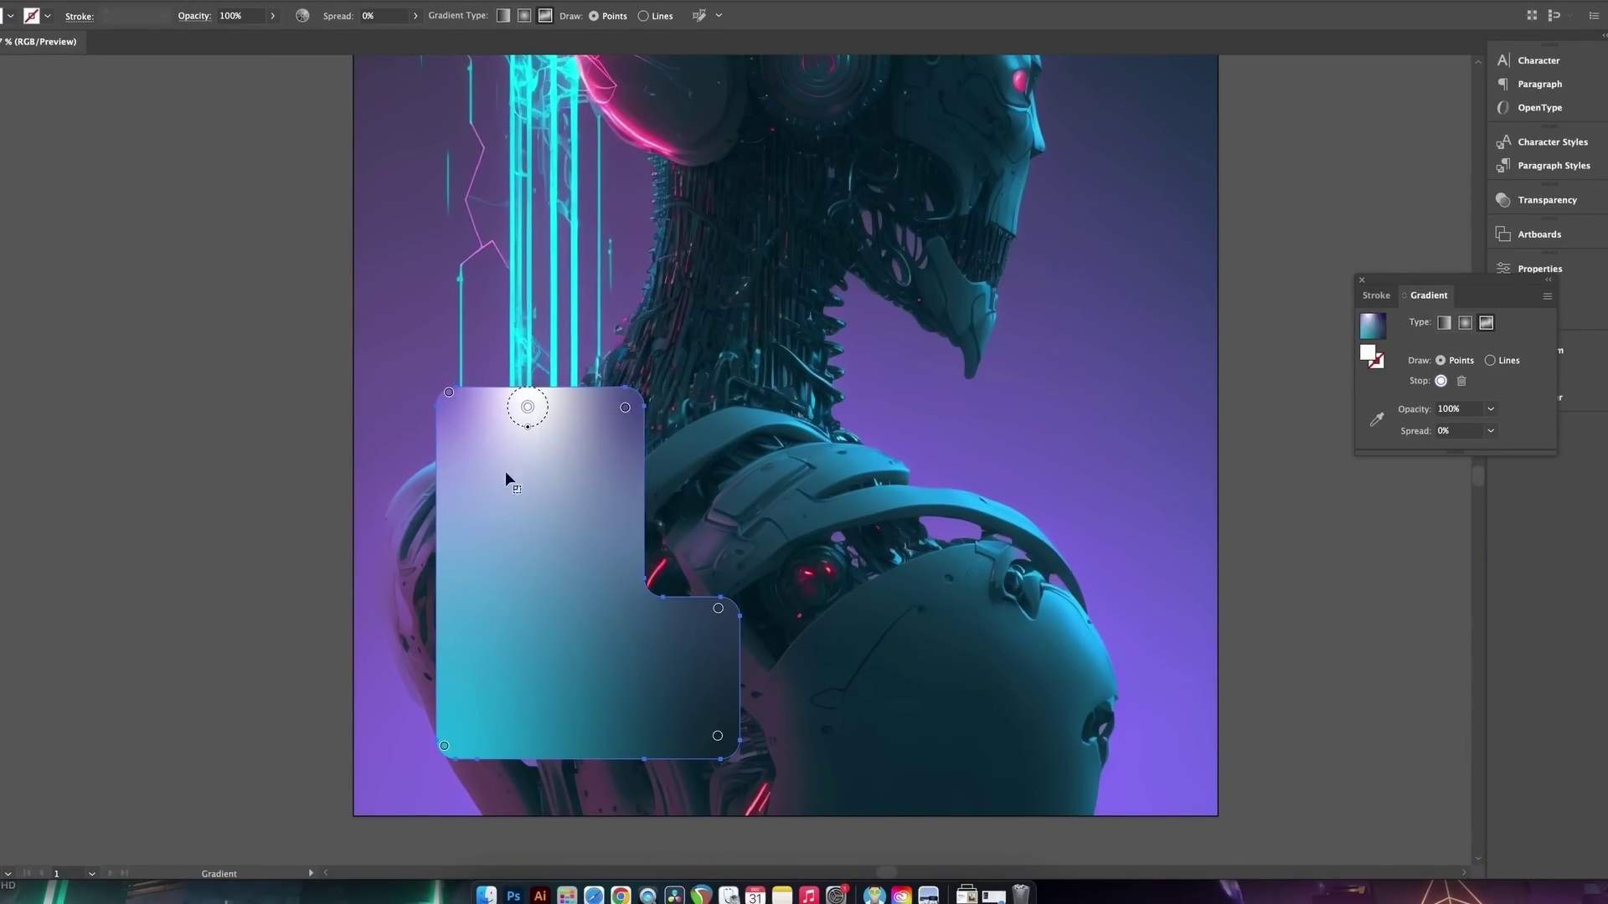
click(456, 489)
click(554, 633)
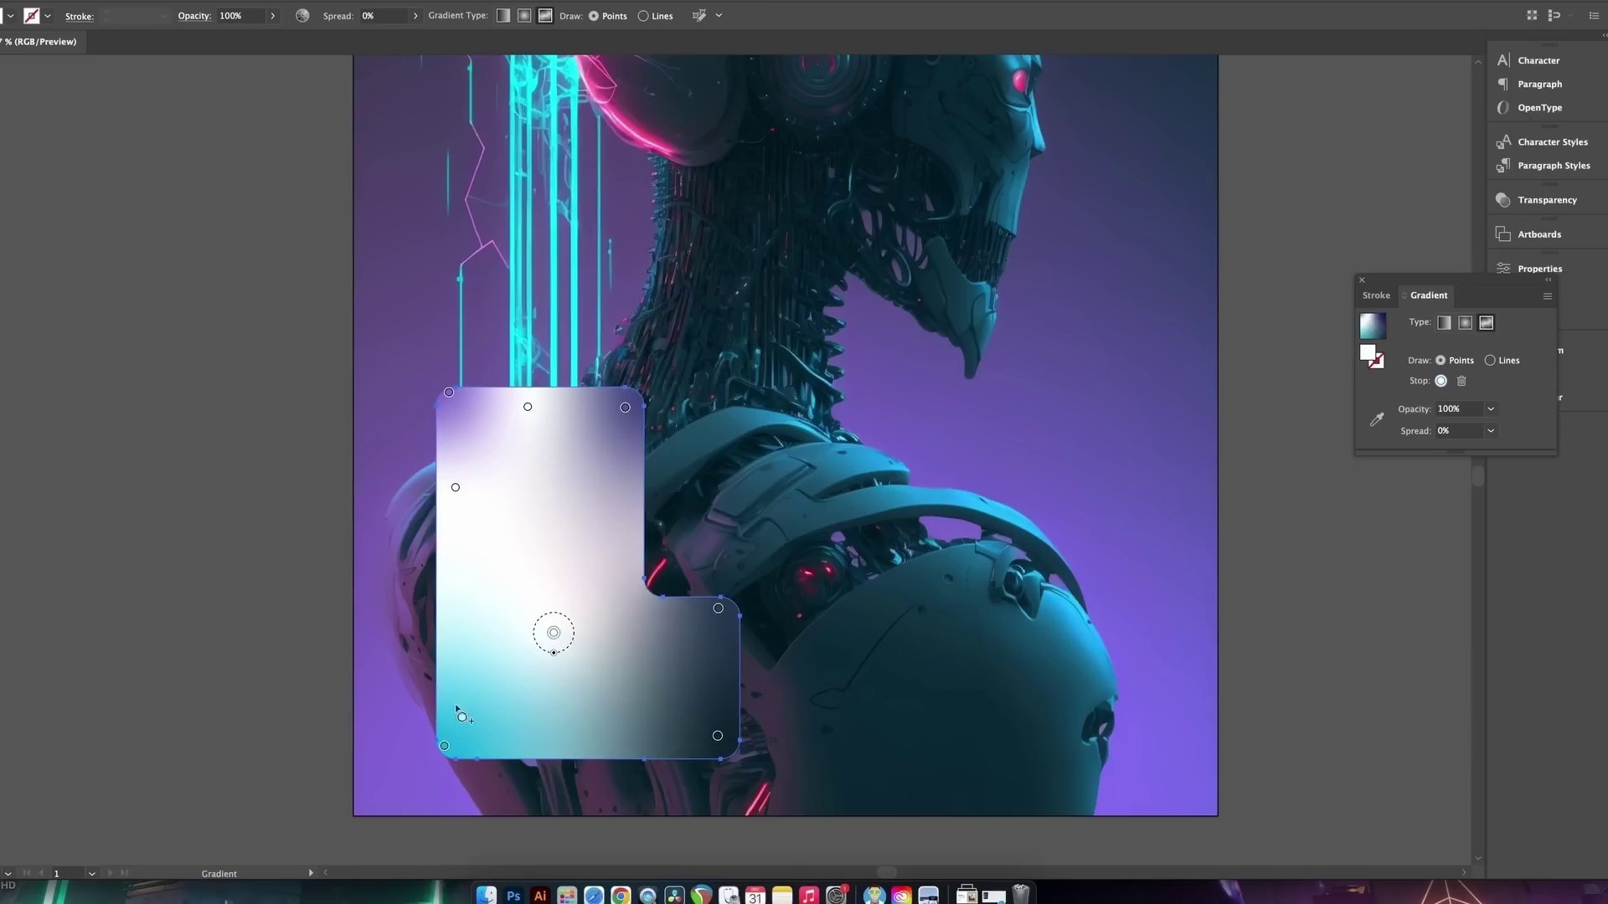
click(491, 738)
click(623, 747)
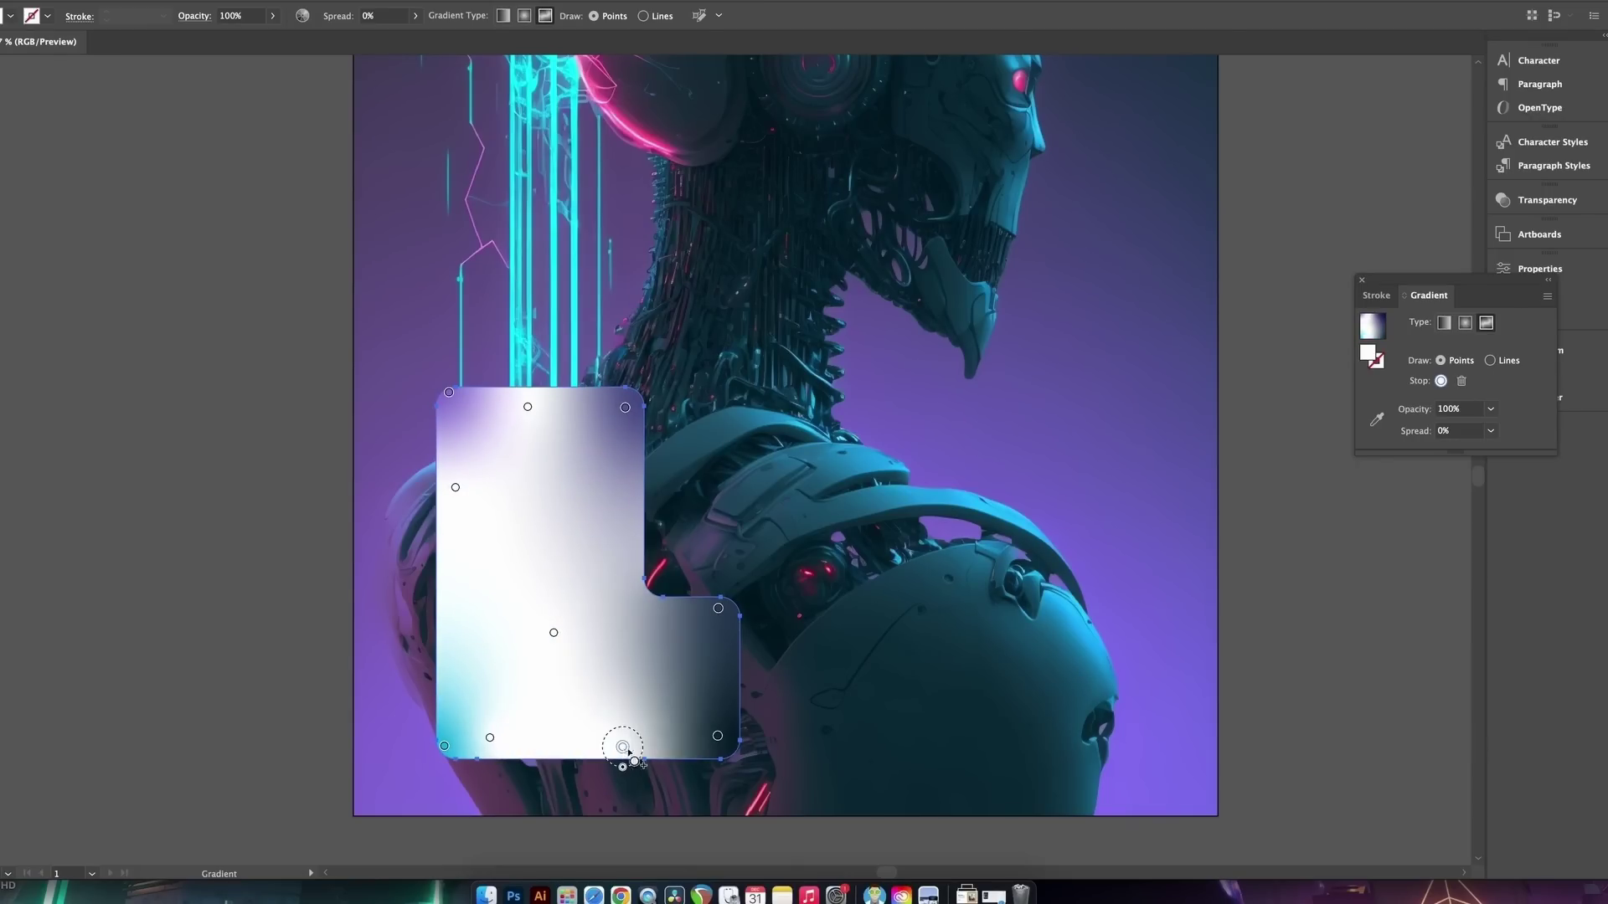
click(728, 670)
click(648, 605)
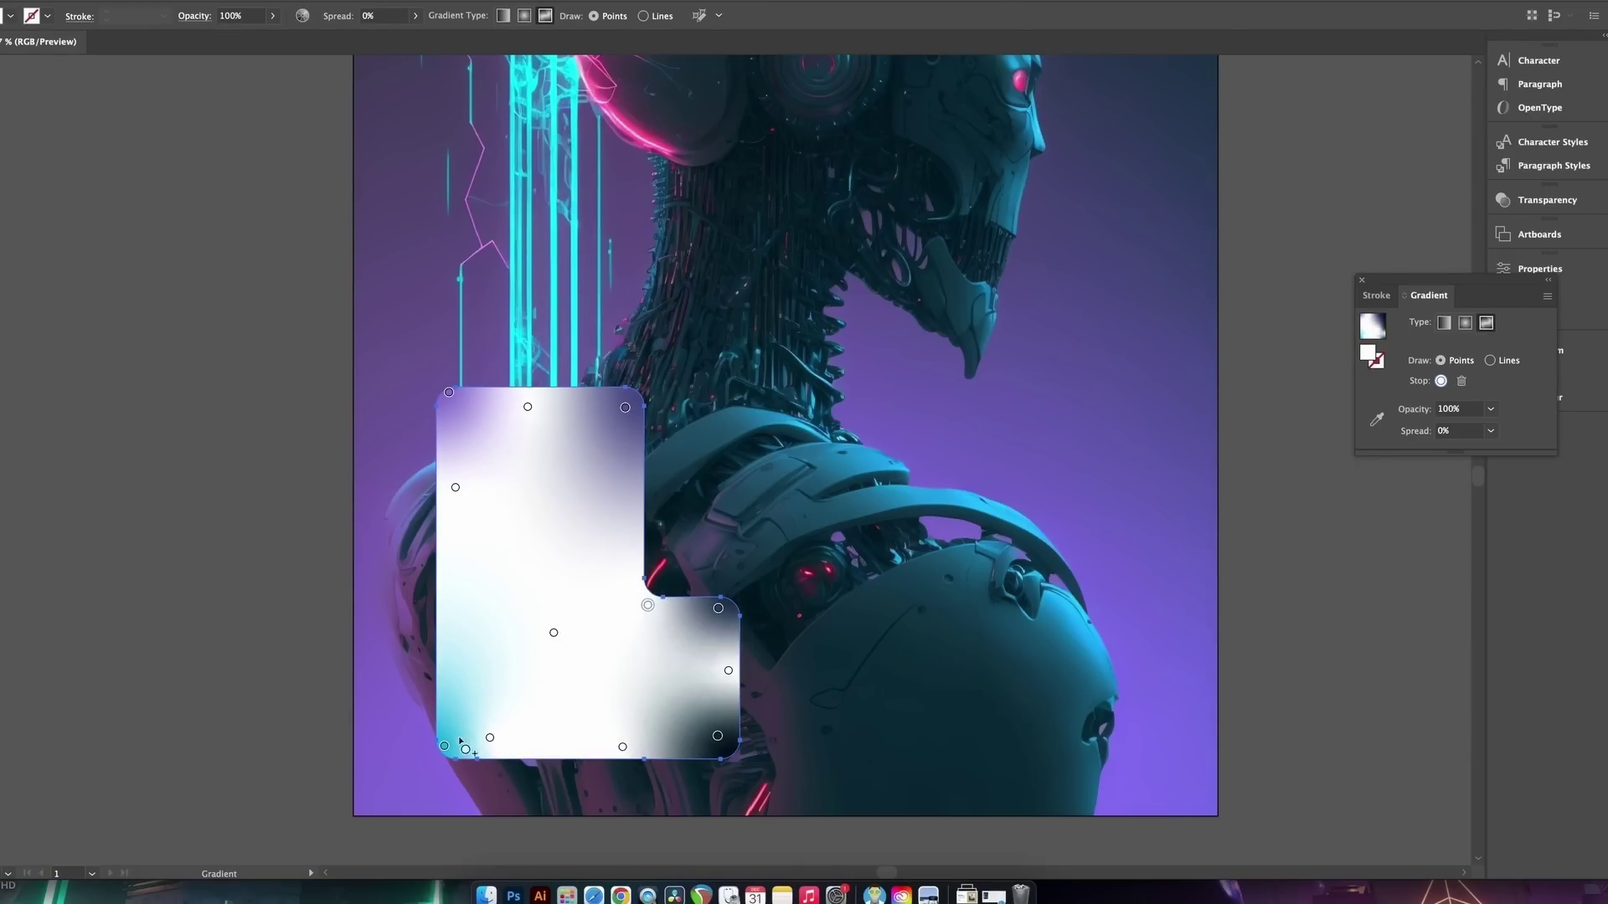
Delete the unwanted gradient stops and reposition the remaining points across the panel
drag(449, 391, 442, 375)
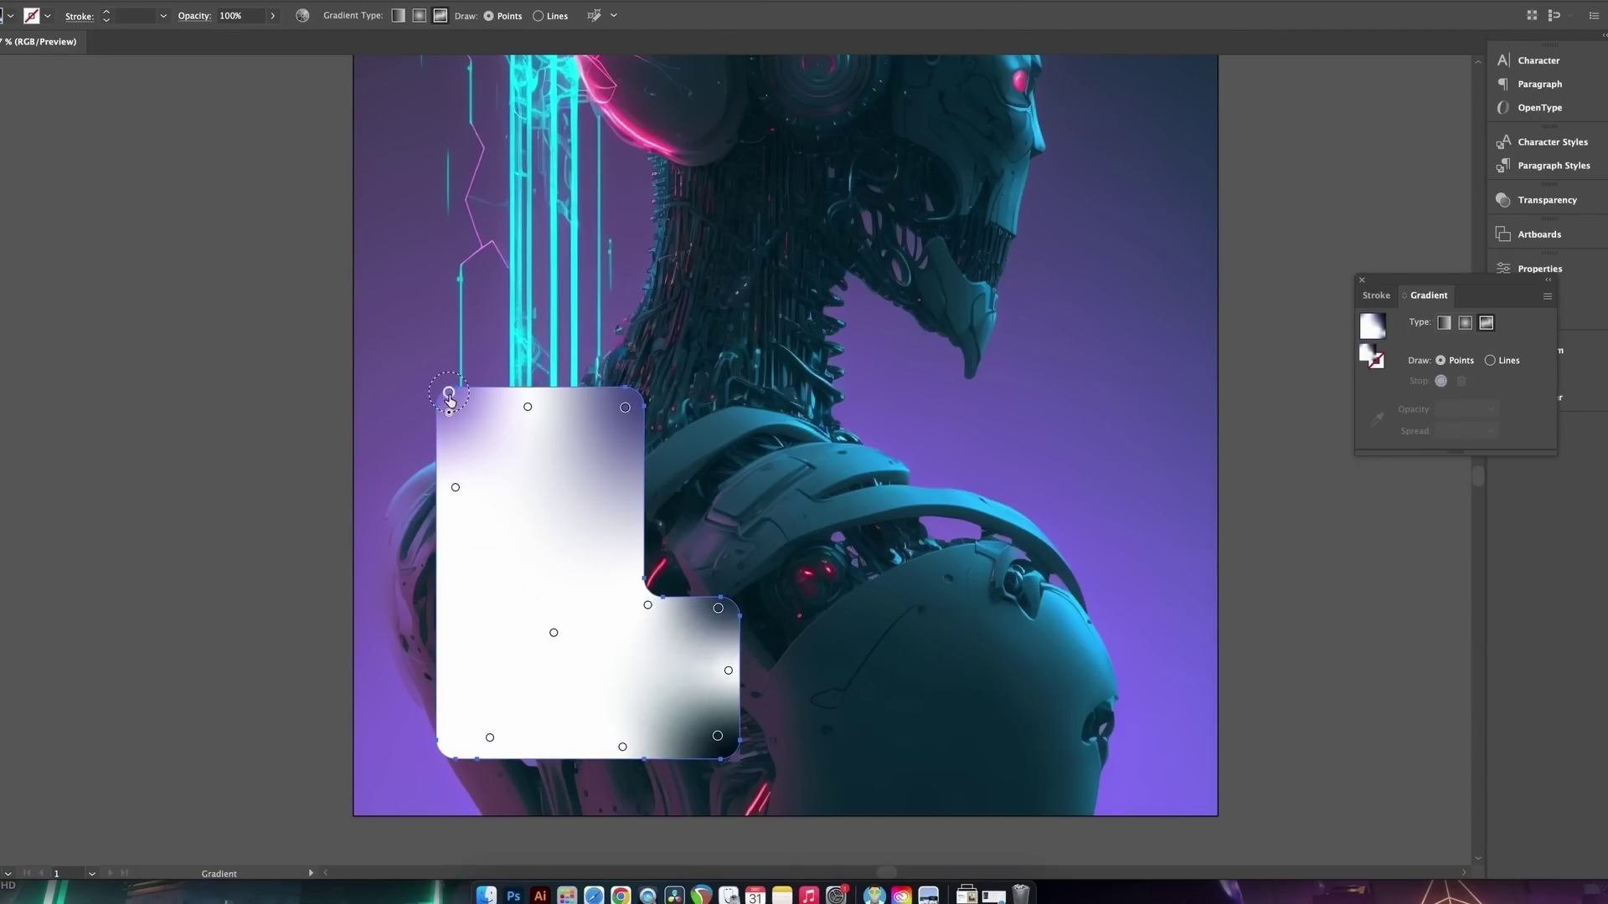
click(624, 408)
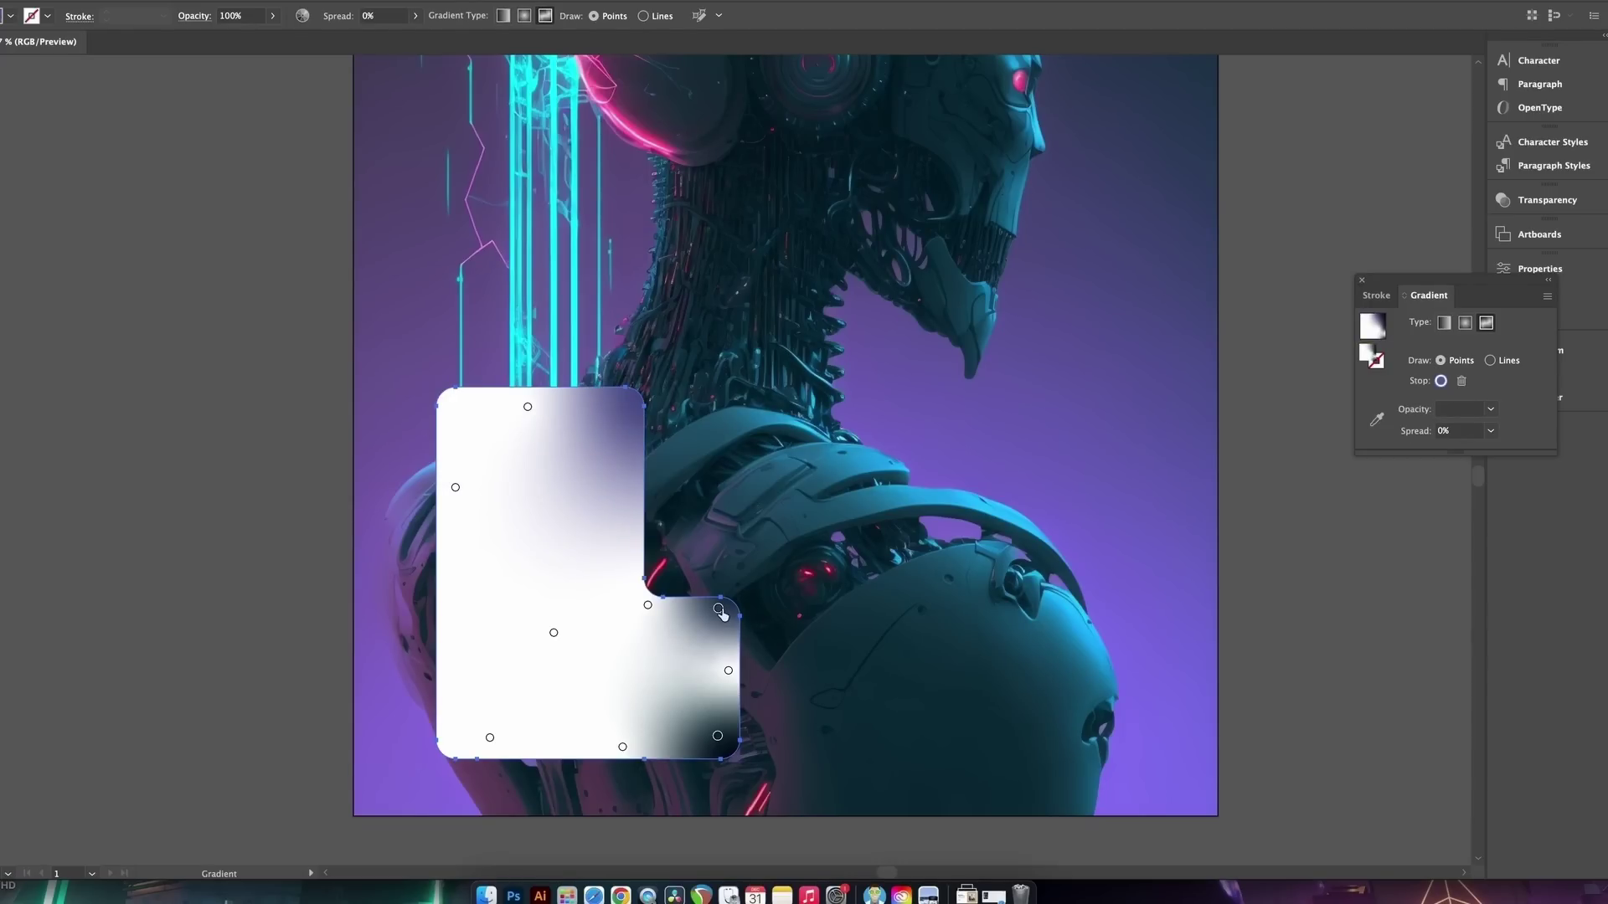
drag(721, 613, 719, 610)
key(Delete)
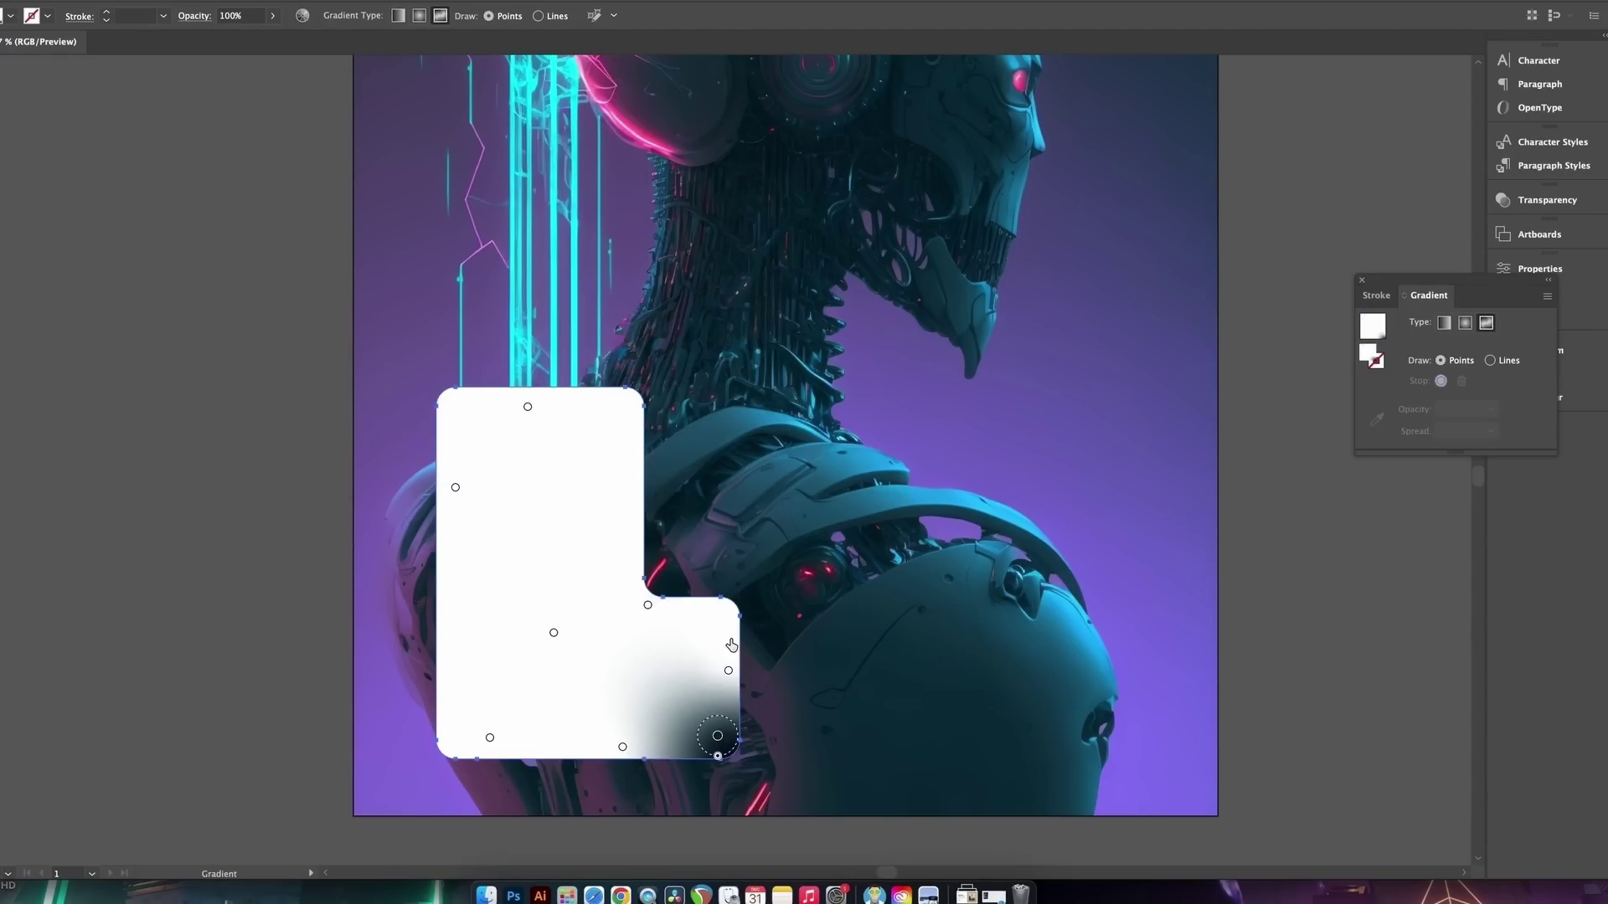
click(718, 738)
key(Delete)
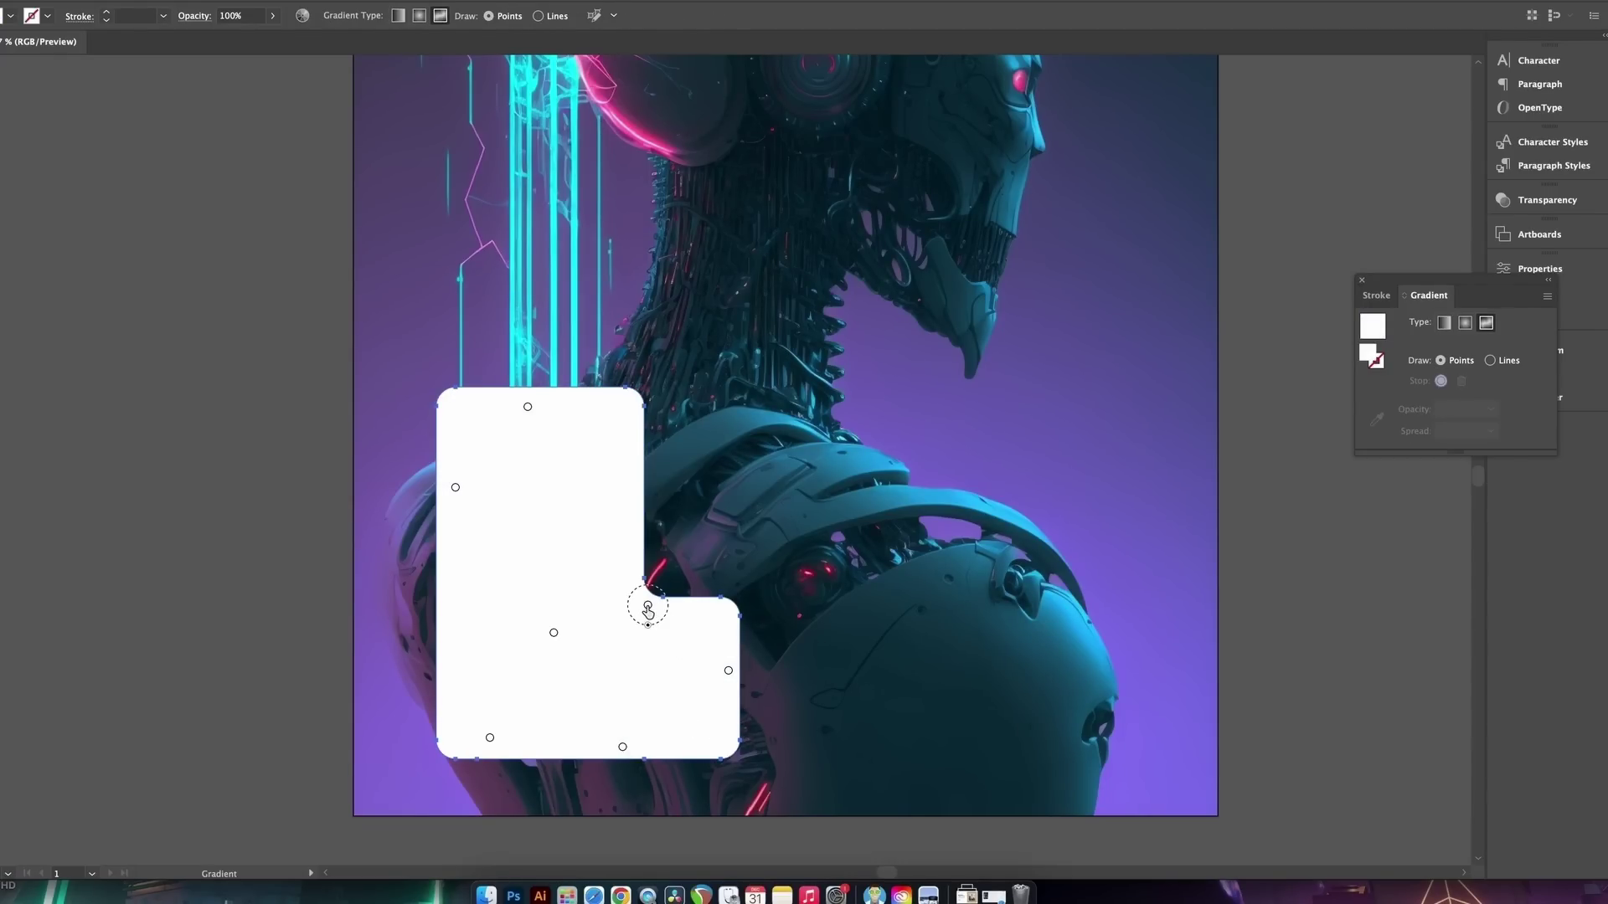
drag(648, 610, 626, 476)
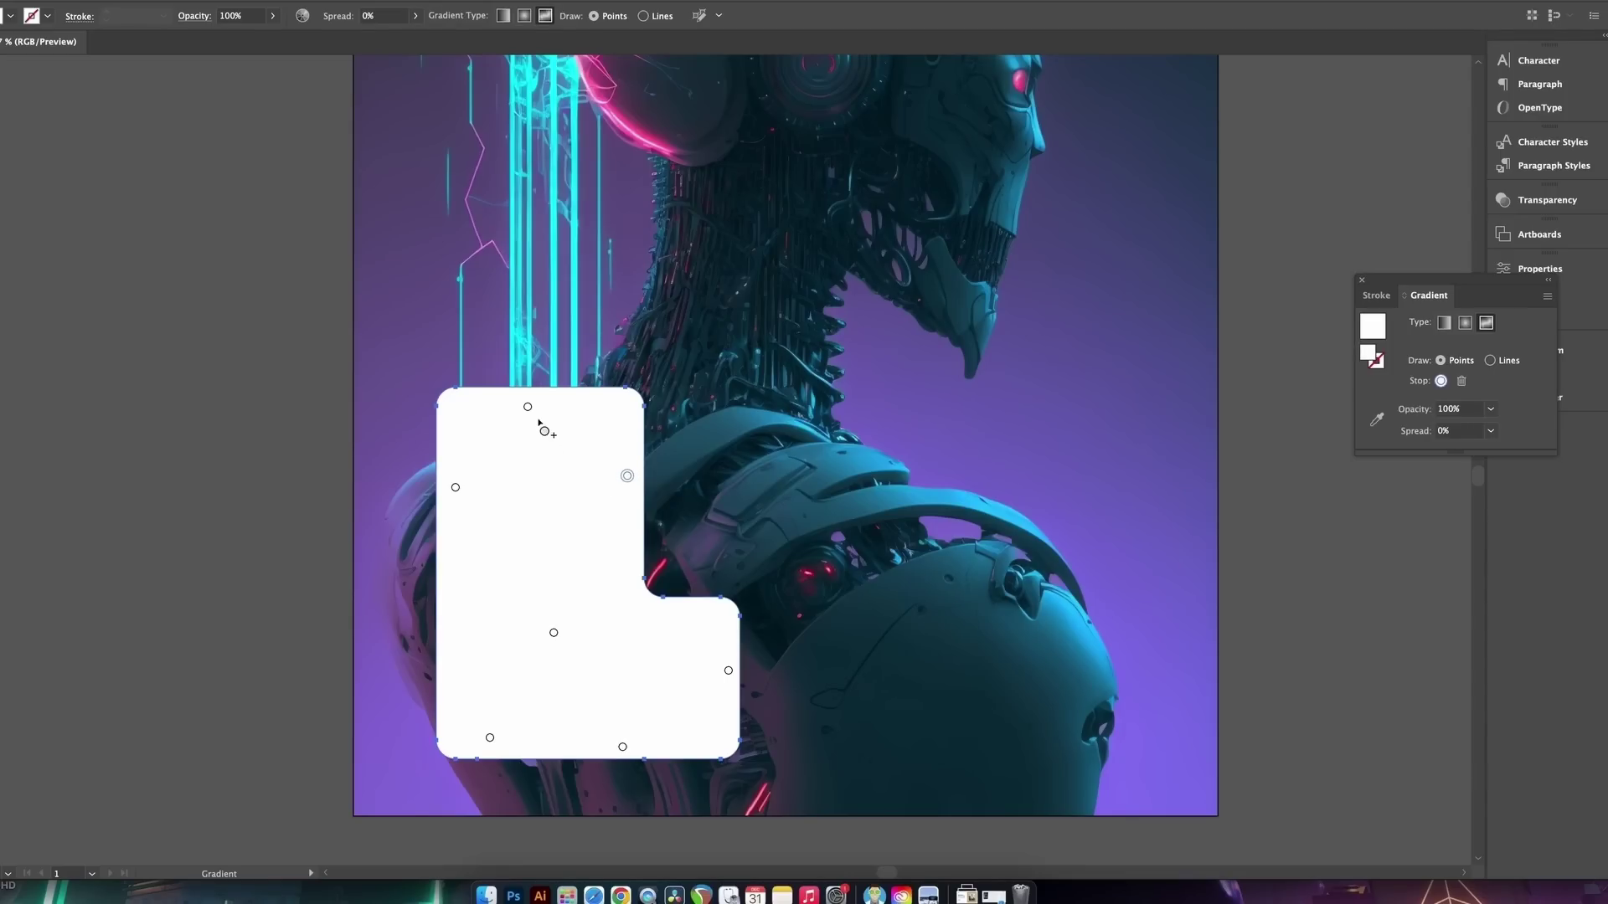
drag(528, 406, 507, 403)
drag(630, 478, 614, 494)
Set one gradient point's opacity to 0%, then to 20%
double_click(607, 494)
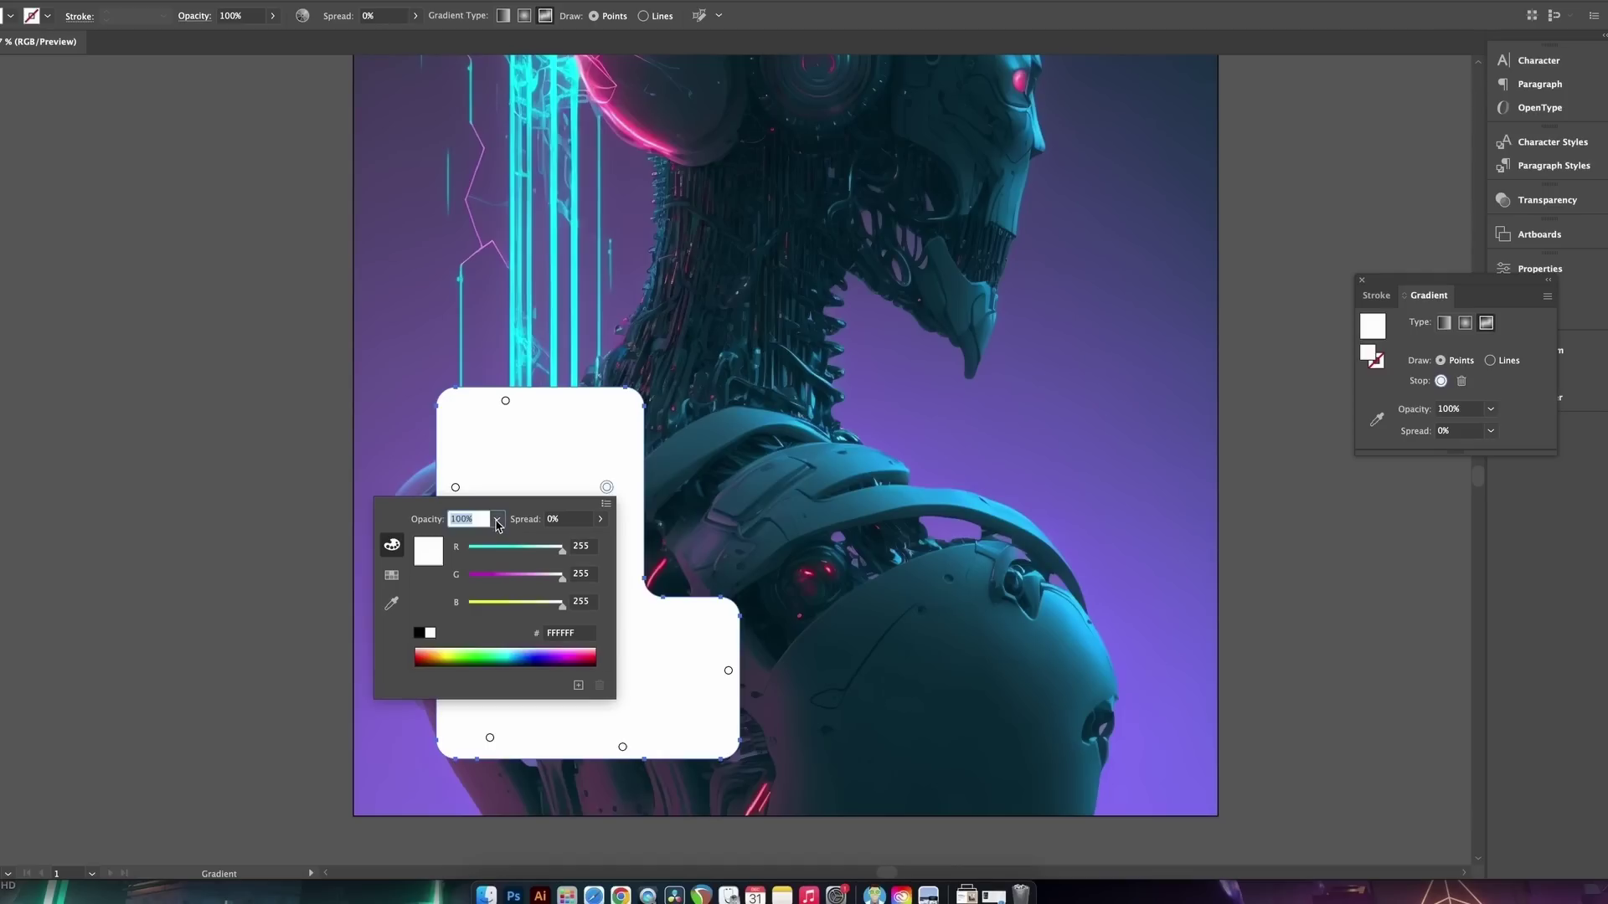
click(496, 521)
click(507, 548)
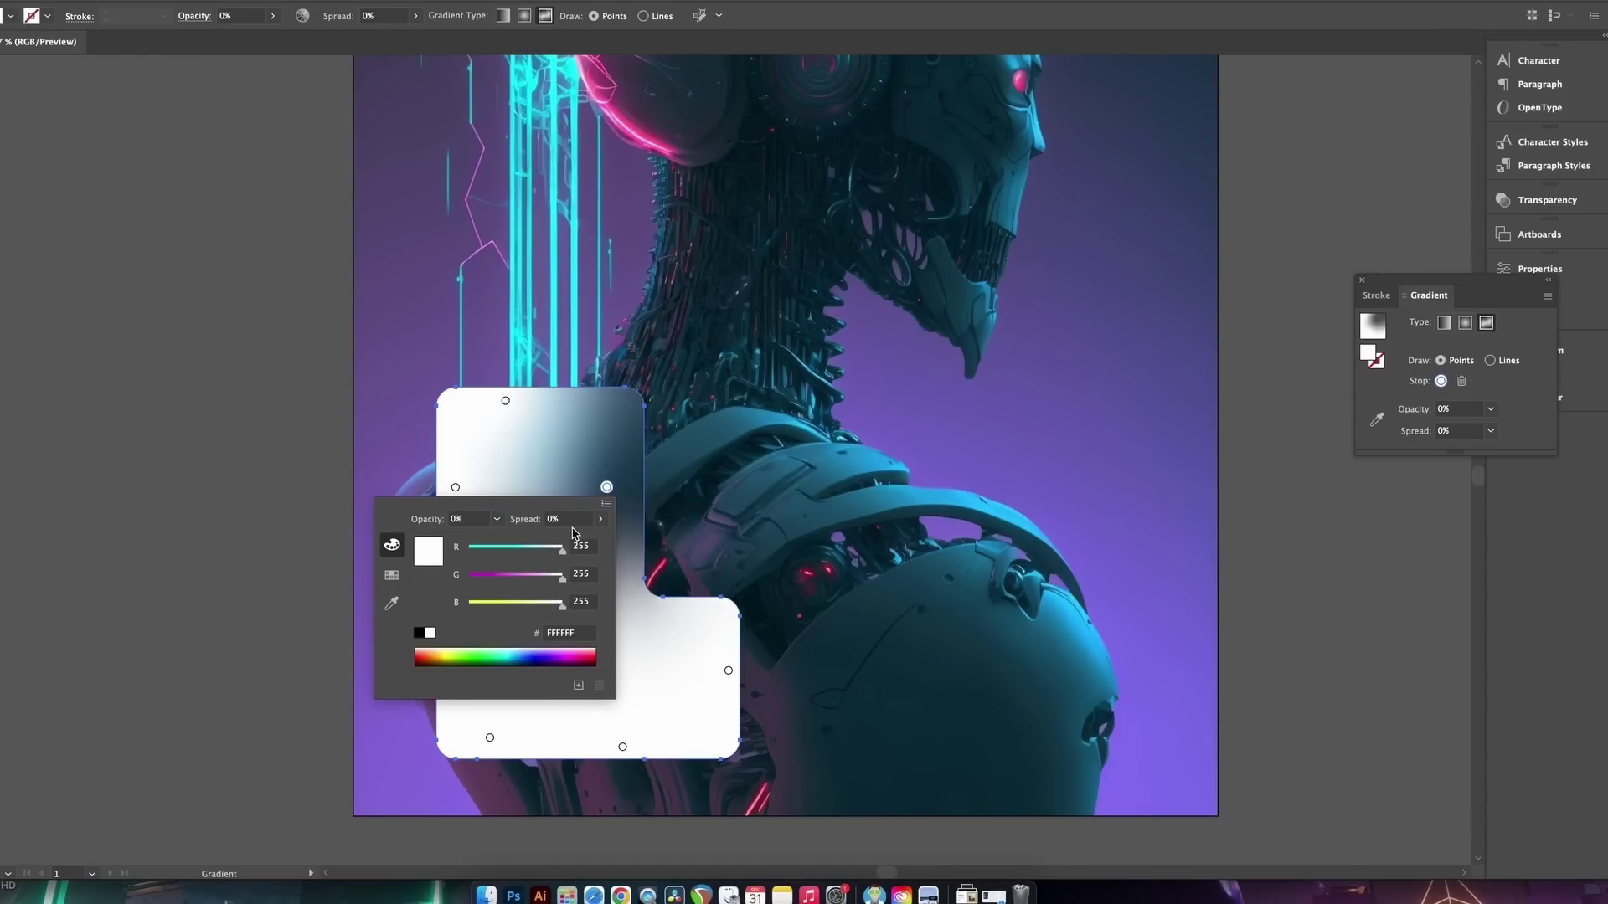
click(497, 520)
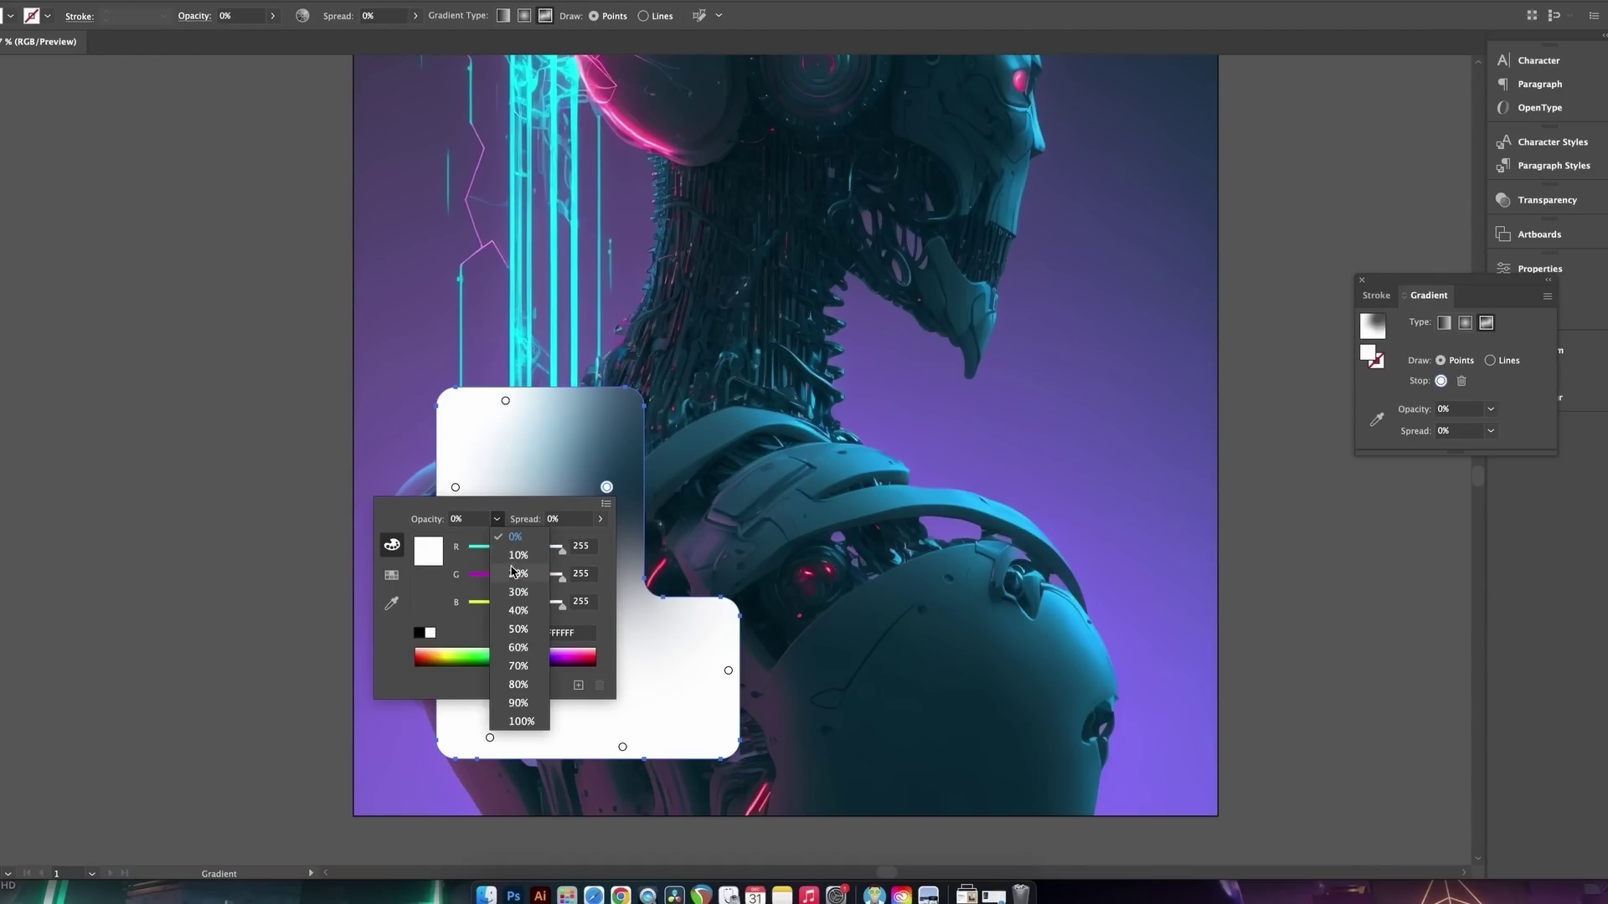
click(509, 575)
key(Escape)
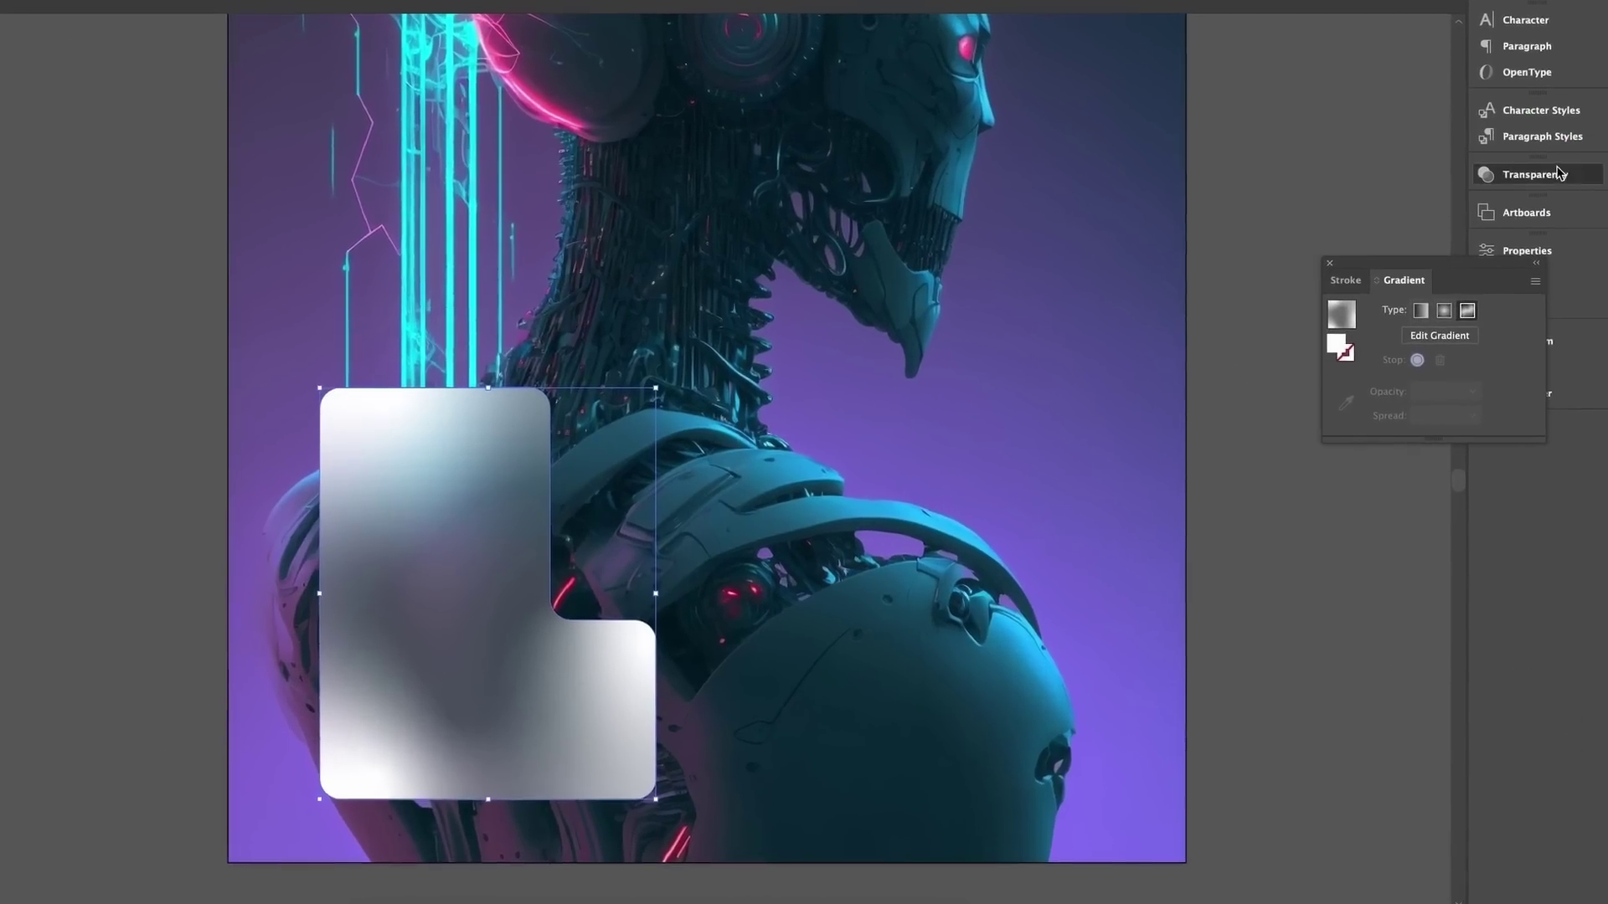
Set the L panel's blend mode to Soft Light in the Transparency panel
click(1562, 201)
click(1328, 217)
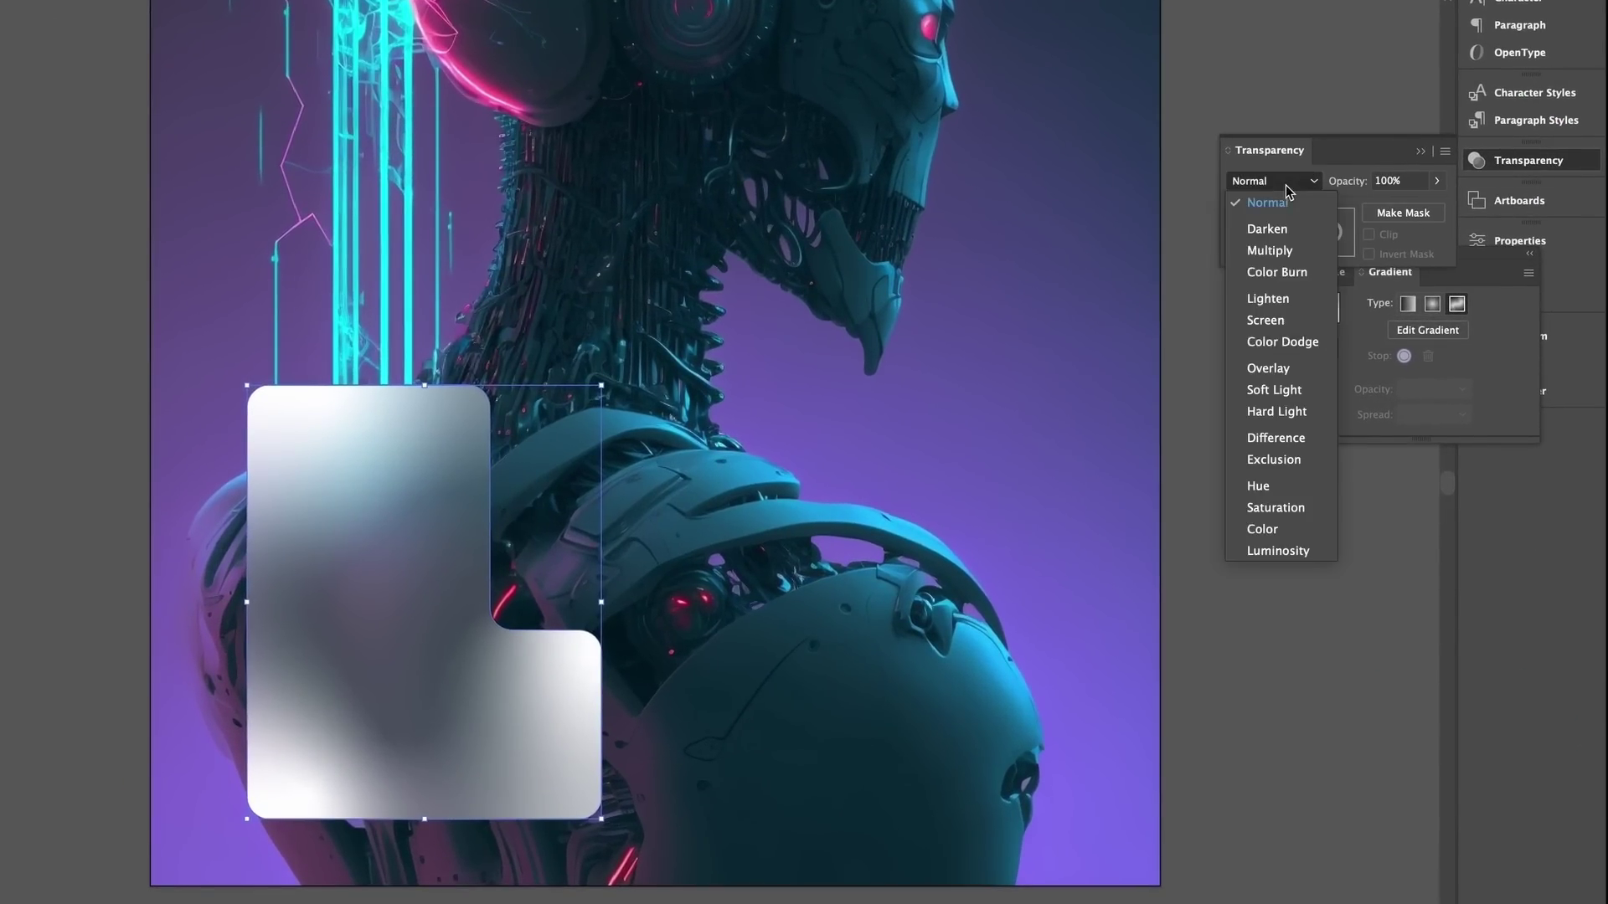
click(1274, 390)
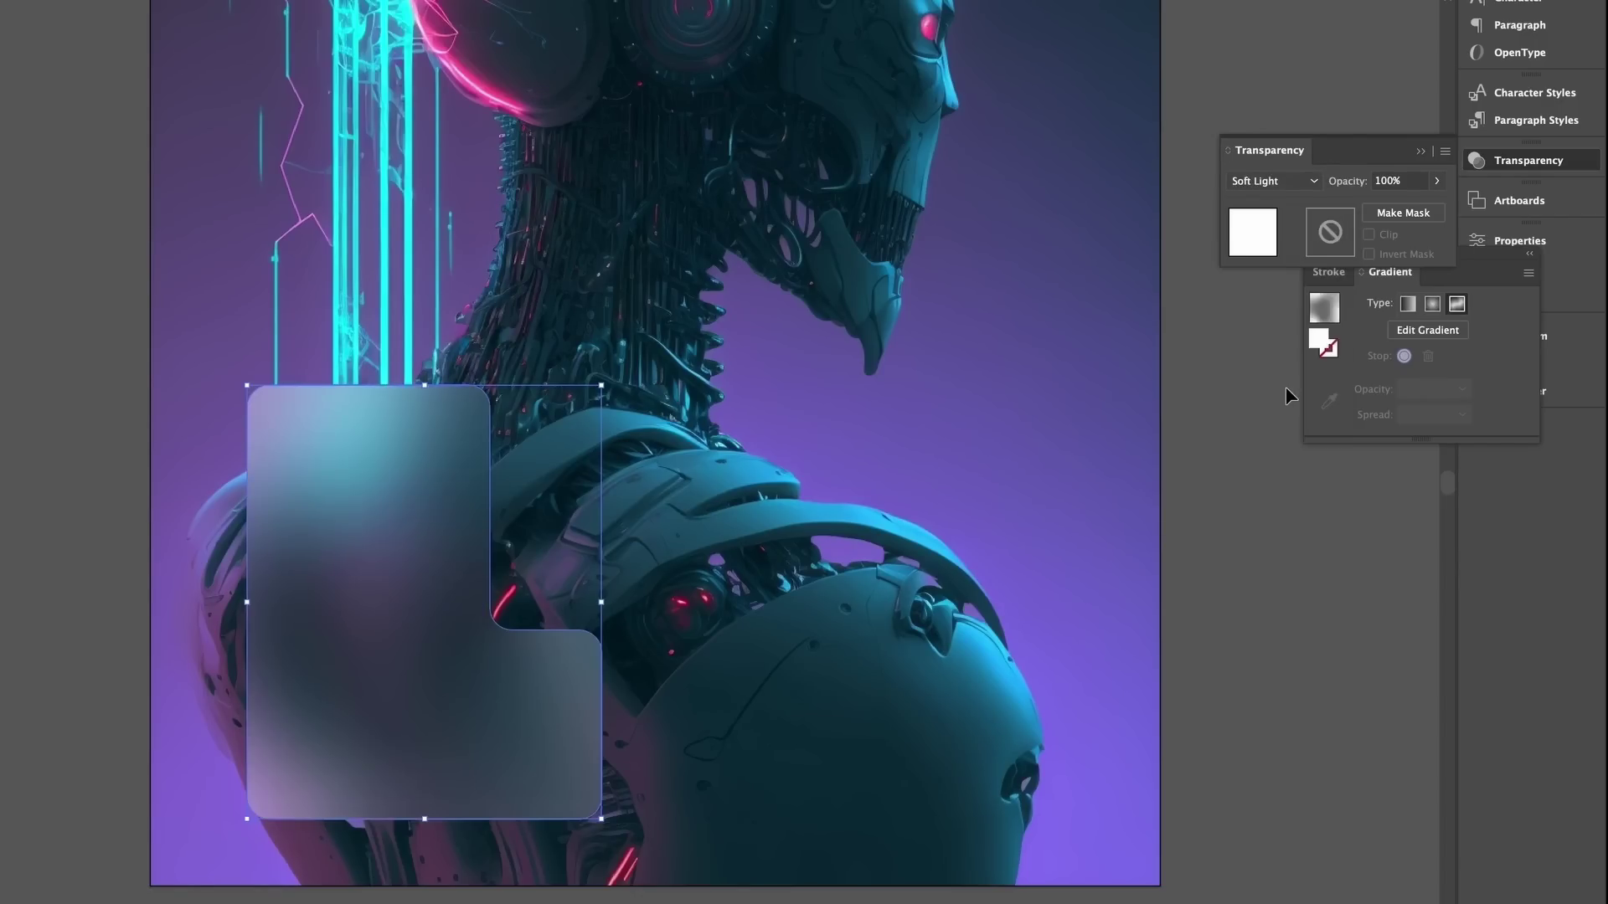
click(1195, 540)
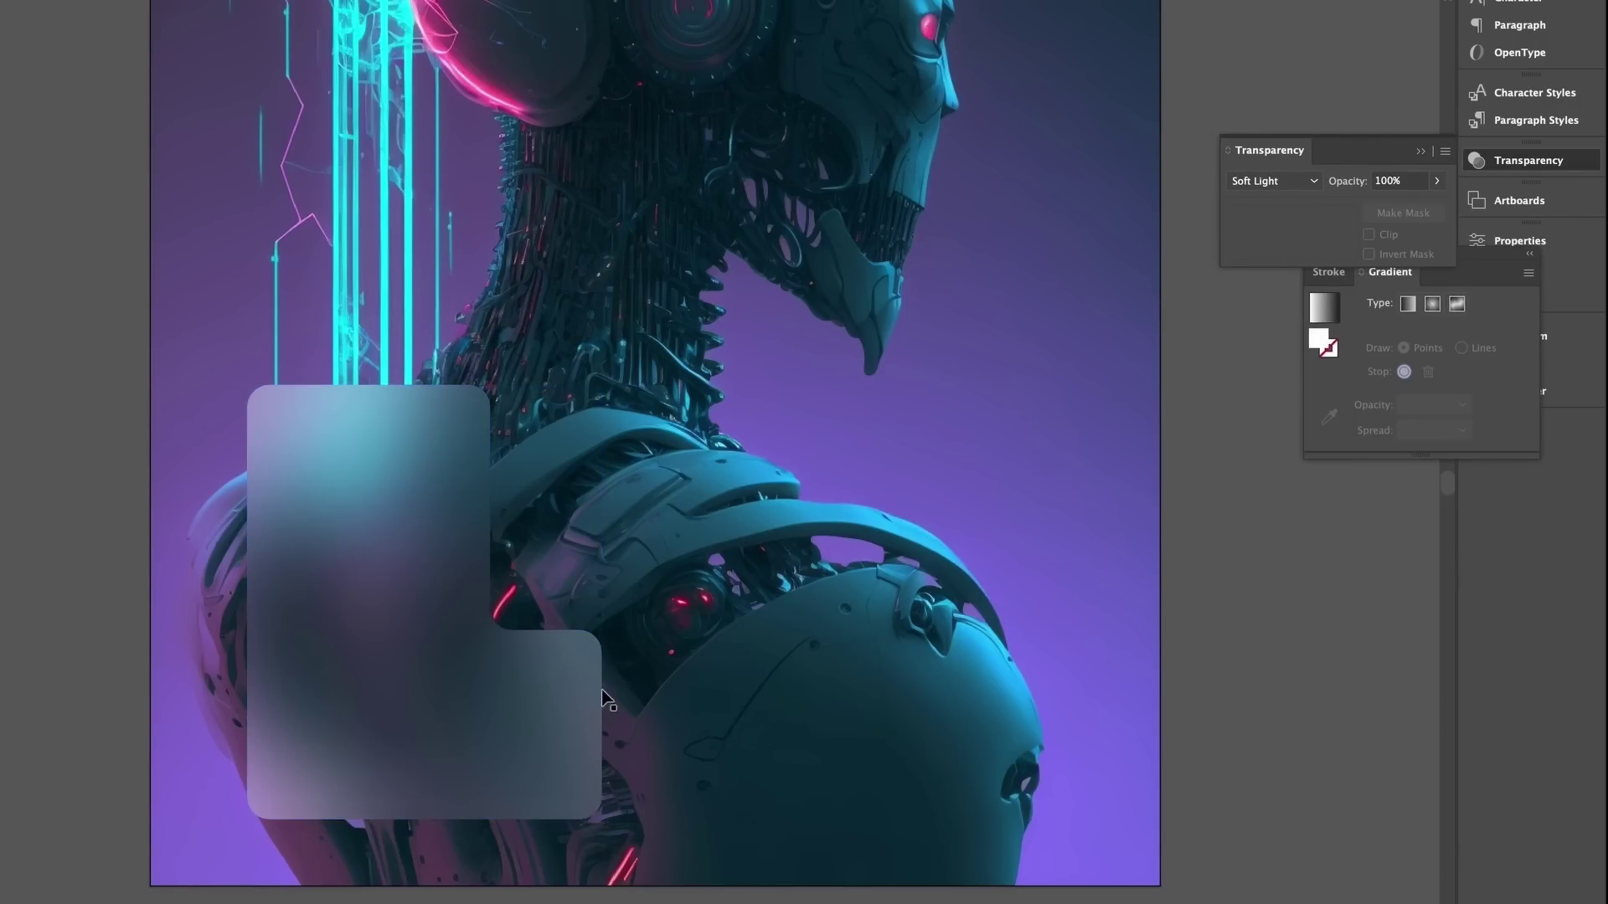
scroll(602, 699, left, 3)
Drag the panel's freeform gradient points to new positions and reselect the frosted panel
click(514, 596)
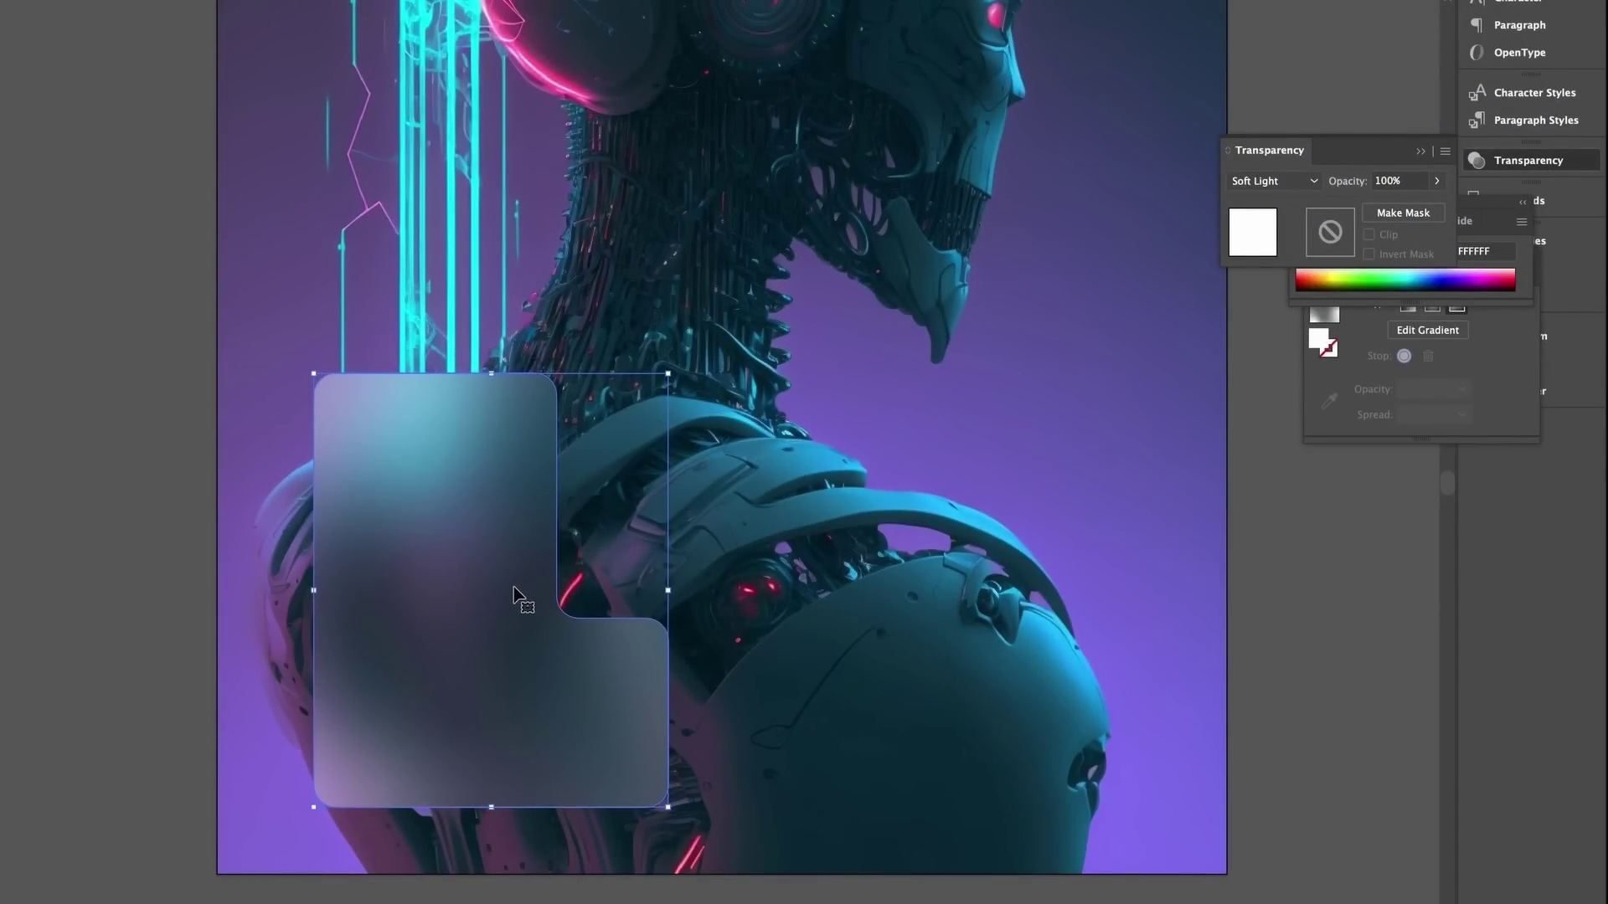
click(514, 596)
drag(463, 736, 644, 788)
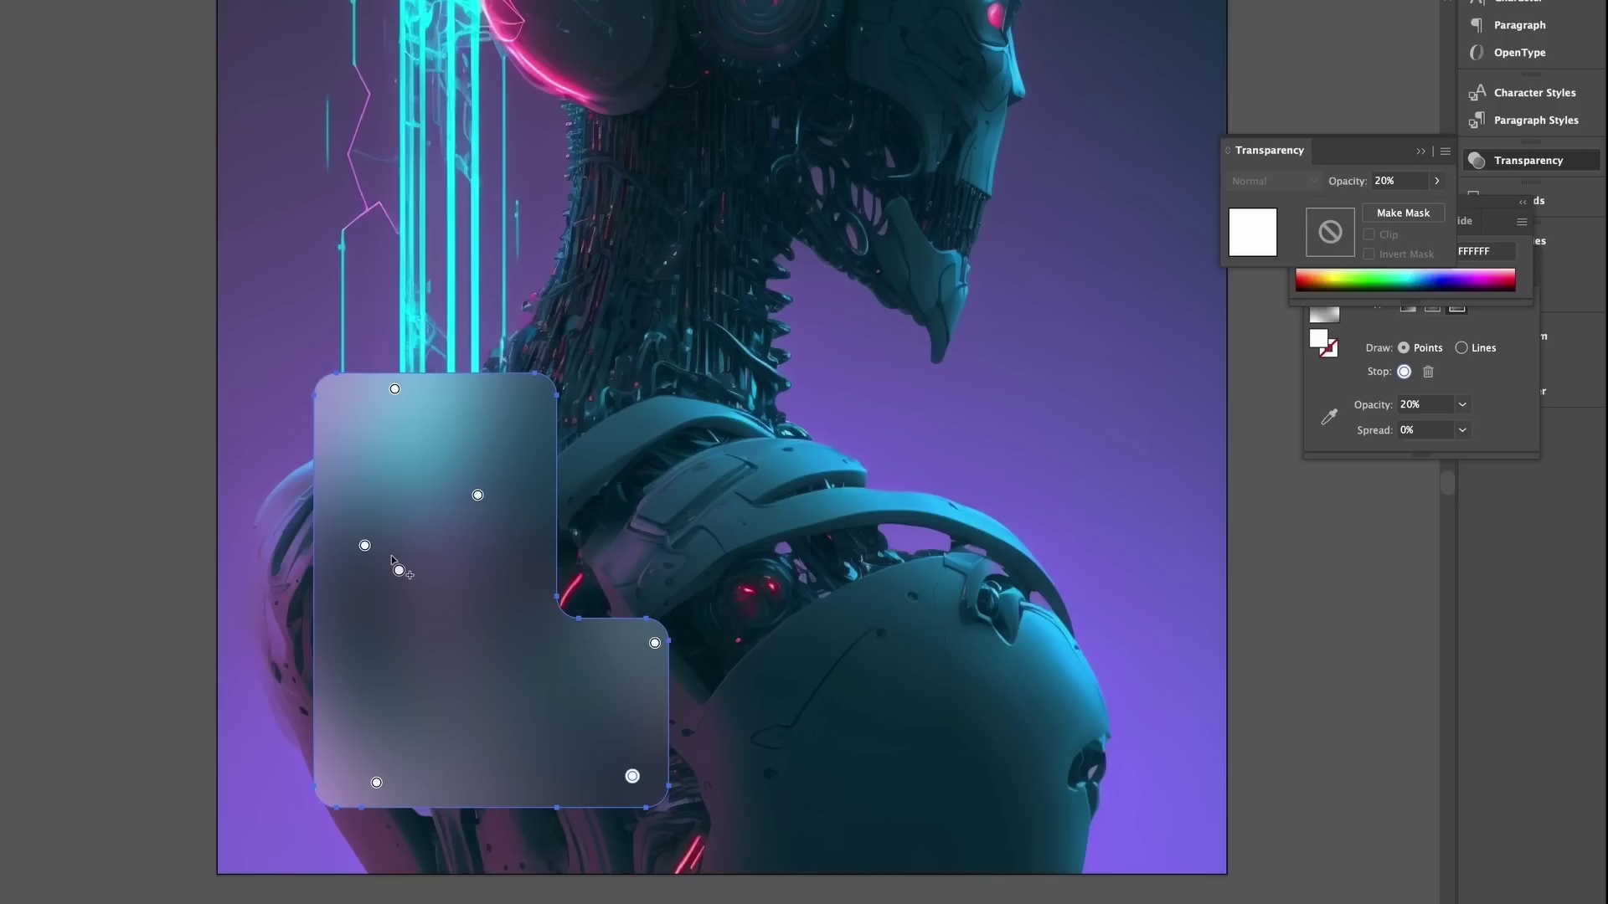
drag(365, 548, 349, 539)
drag(478, 497, 480, 479)
click(753, 652)
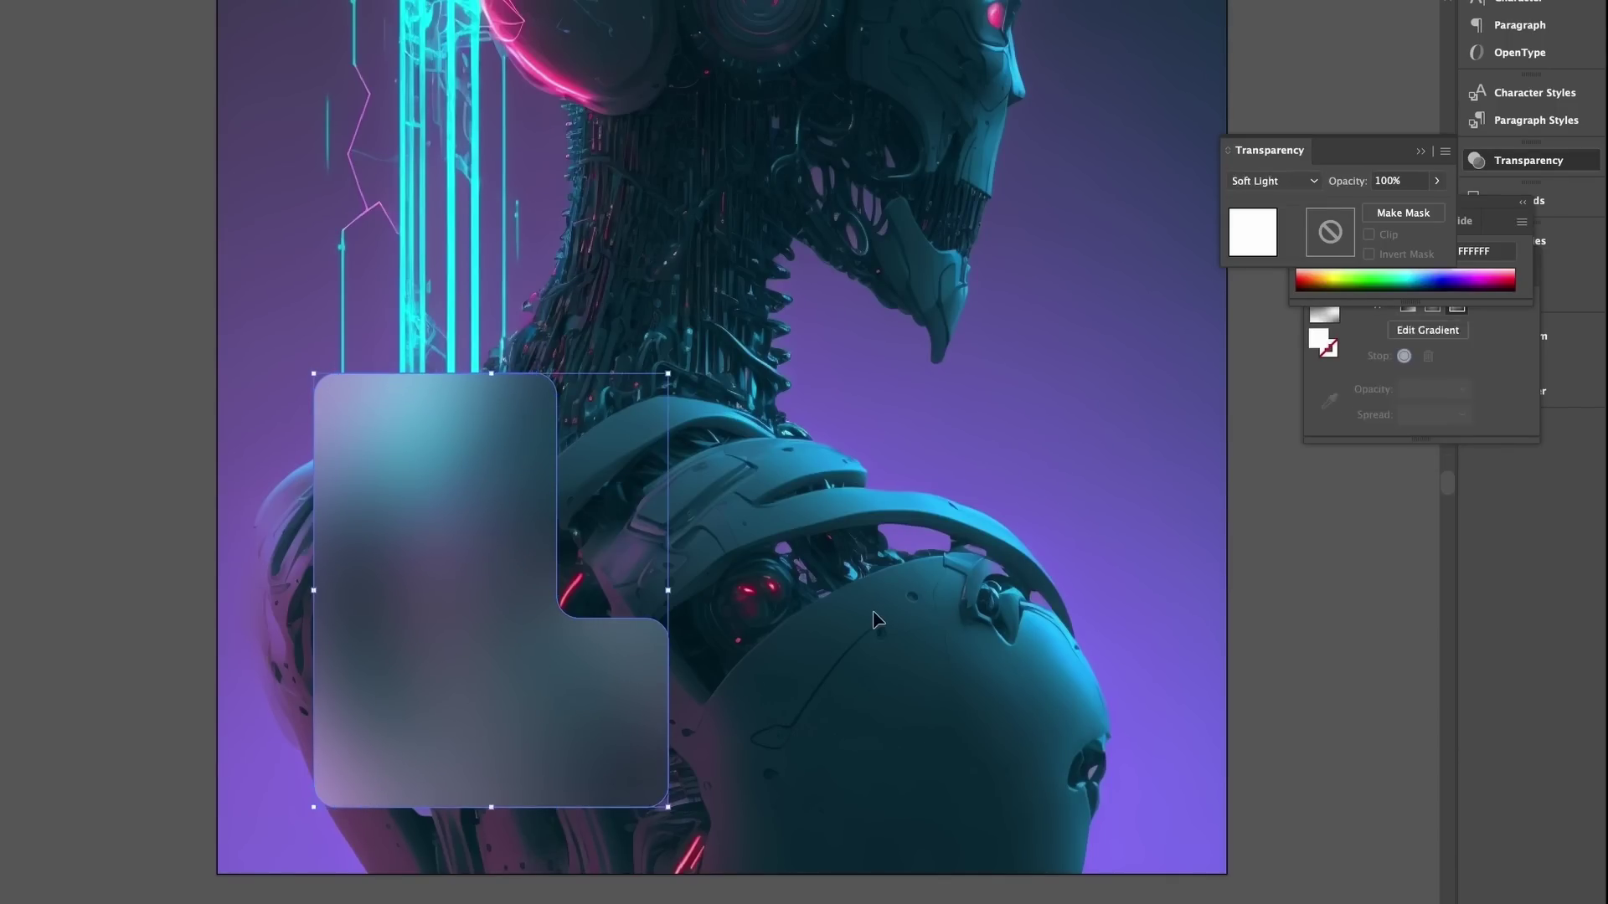
scroll(711, 652, down, 2)
click(644, 711)
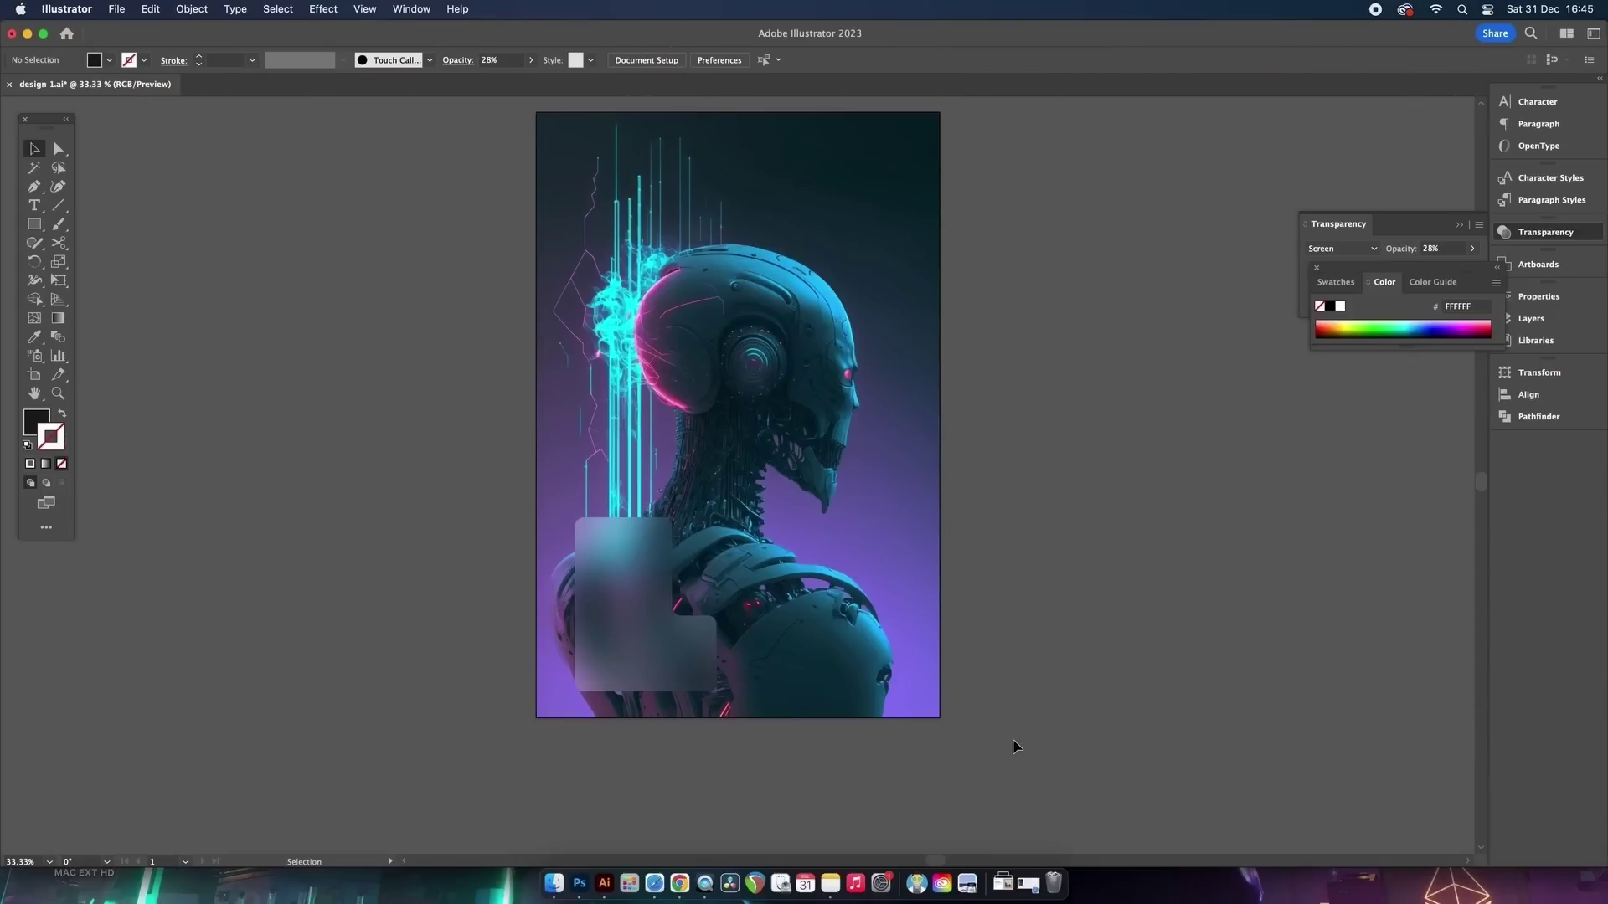
Apply a Texturizer effect with Canvas texture and relief lowered to 1 to the black L-shape
click(717, 608)
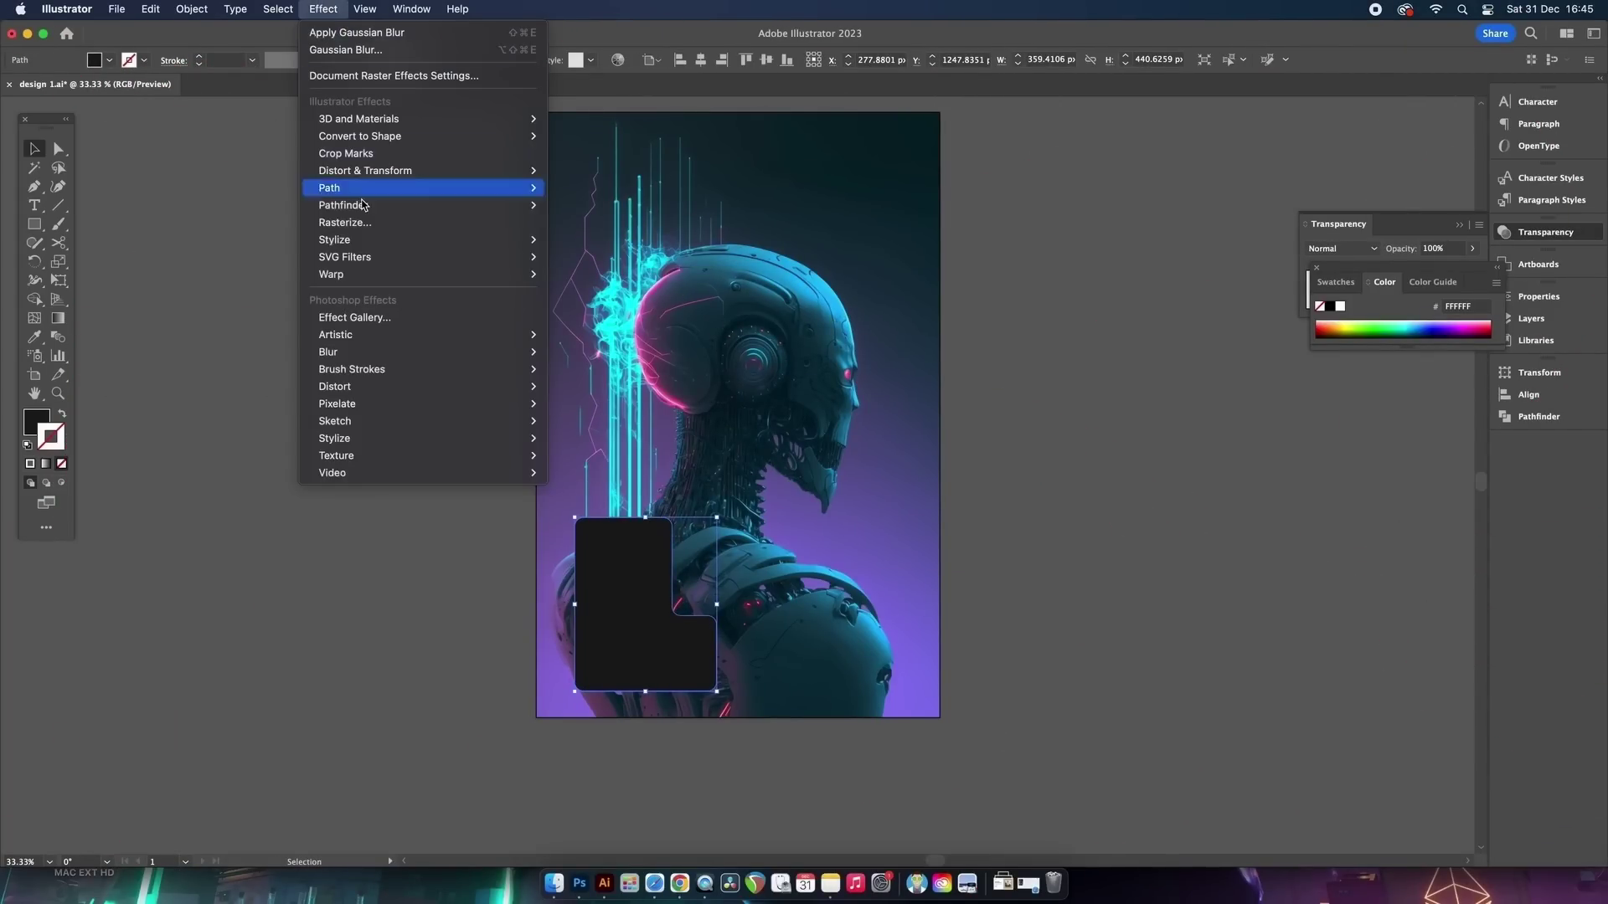
mouse_move(402, 456)
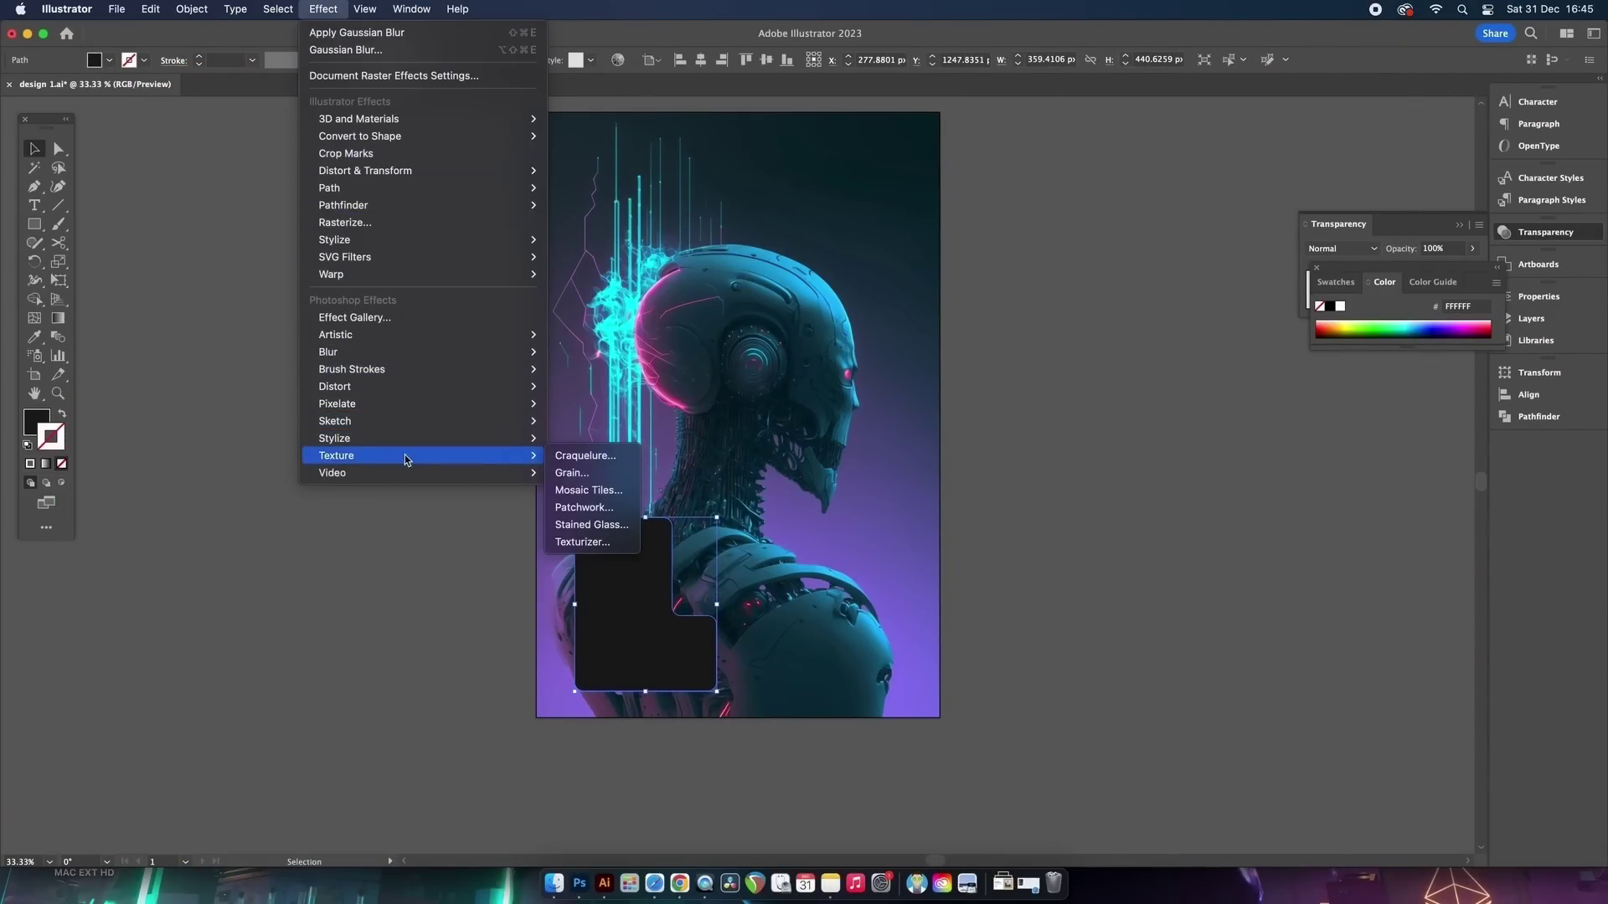
click(626, 542)
scroll(707, 498, up, 5)
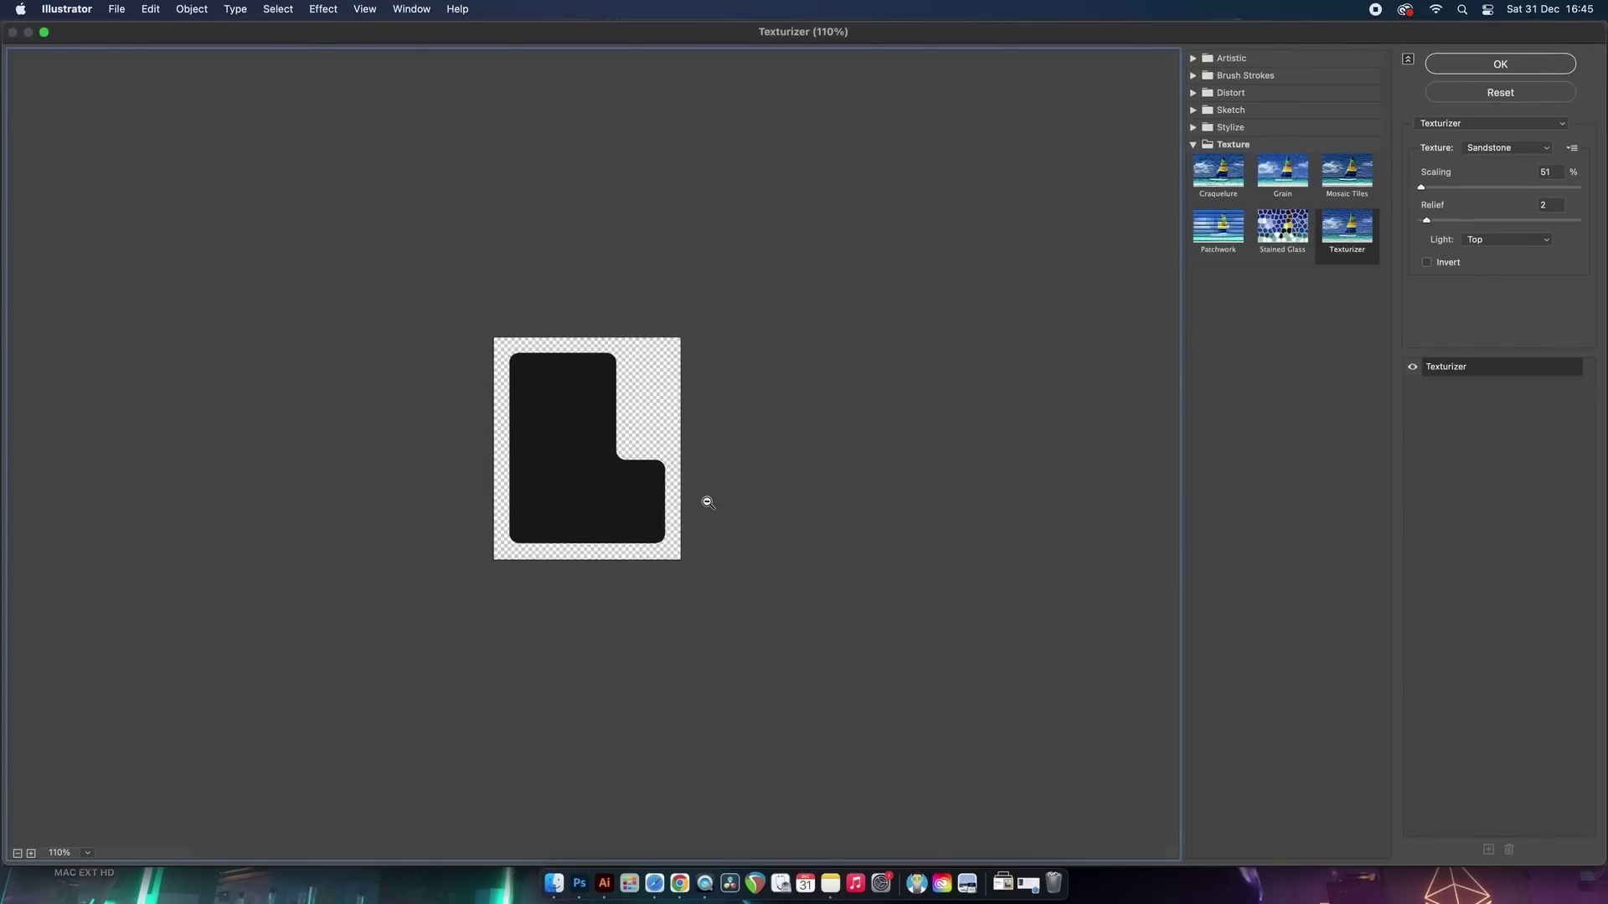
click(1525, 149)
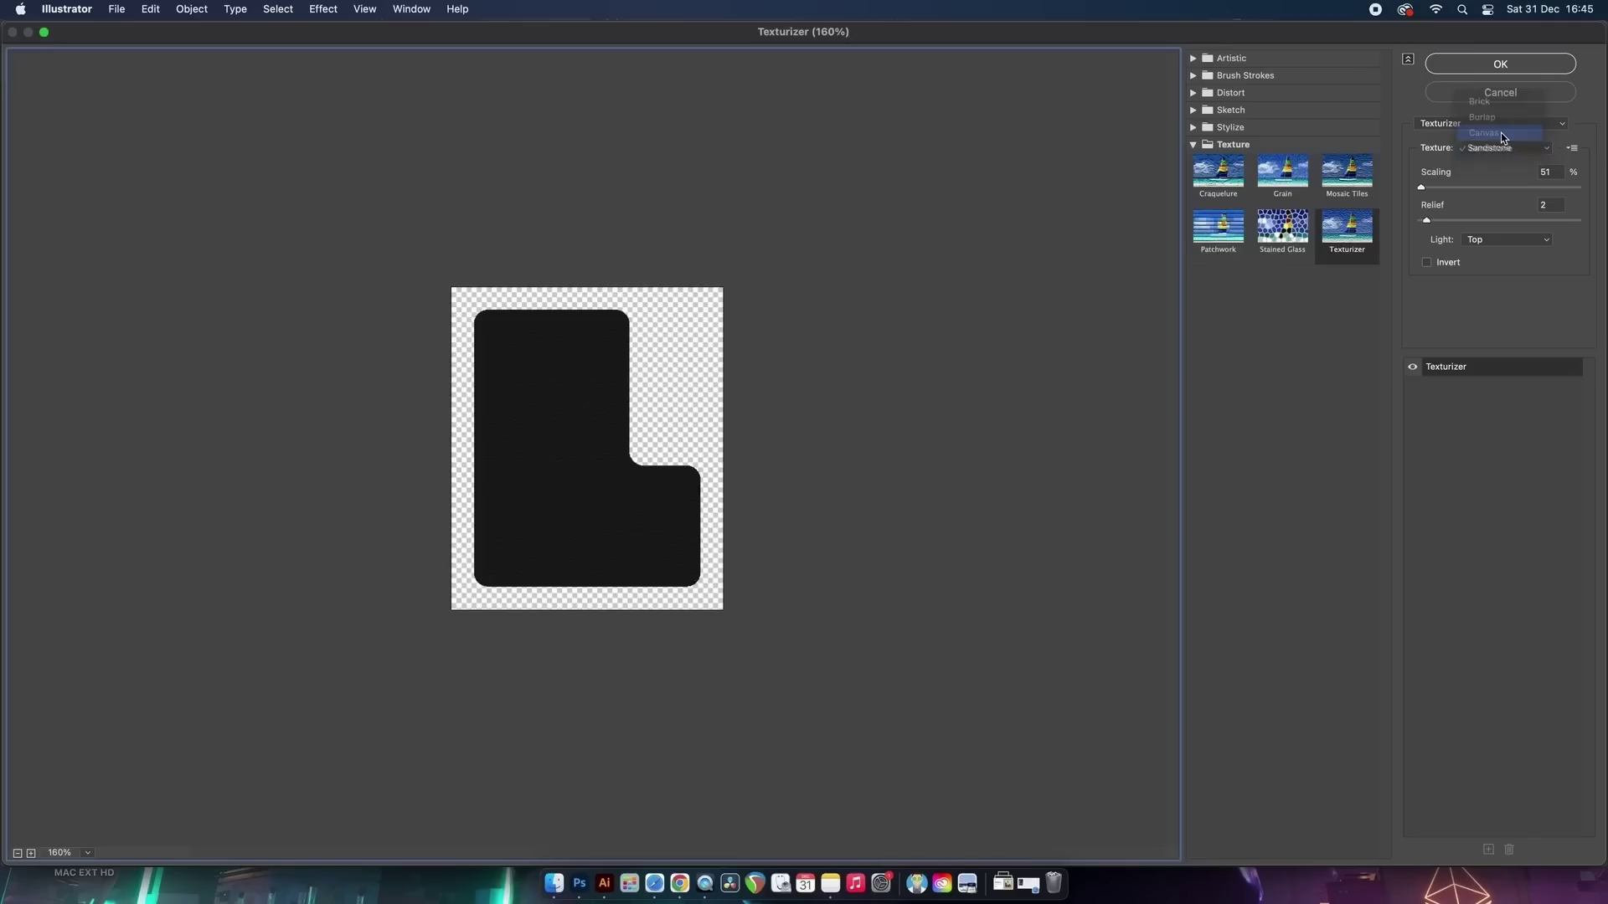
click(1500, 133)
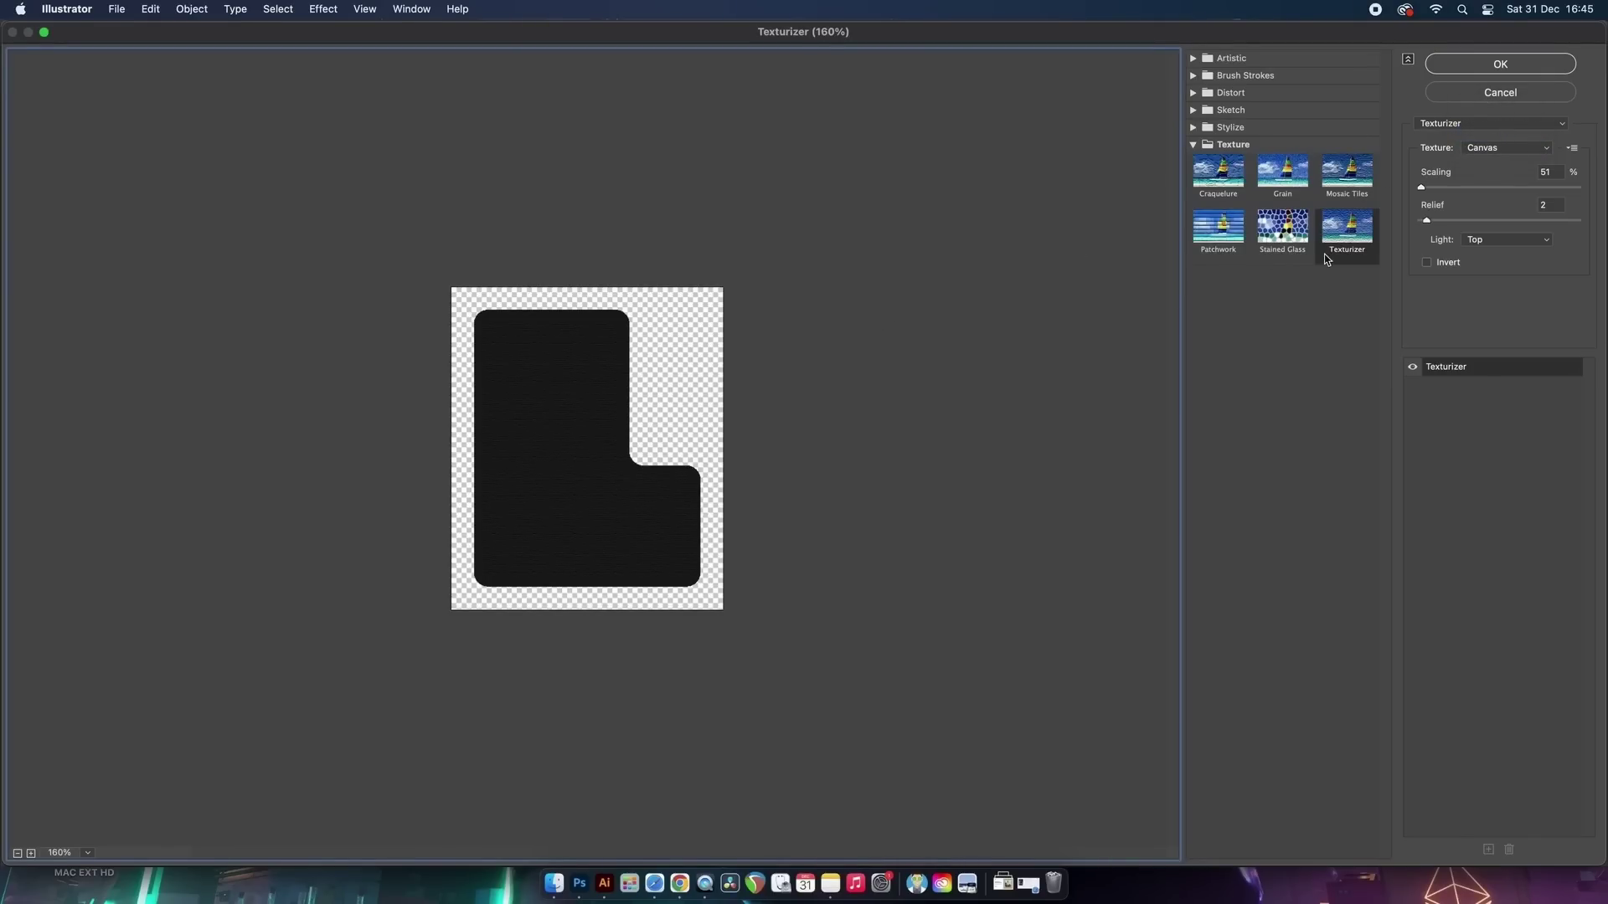
click(1426, 219)
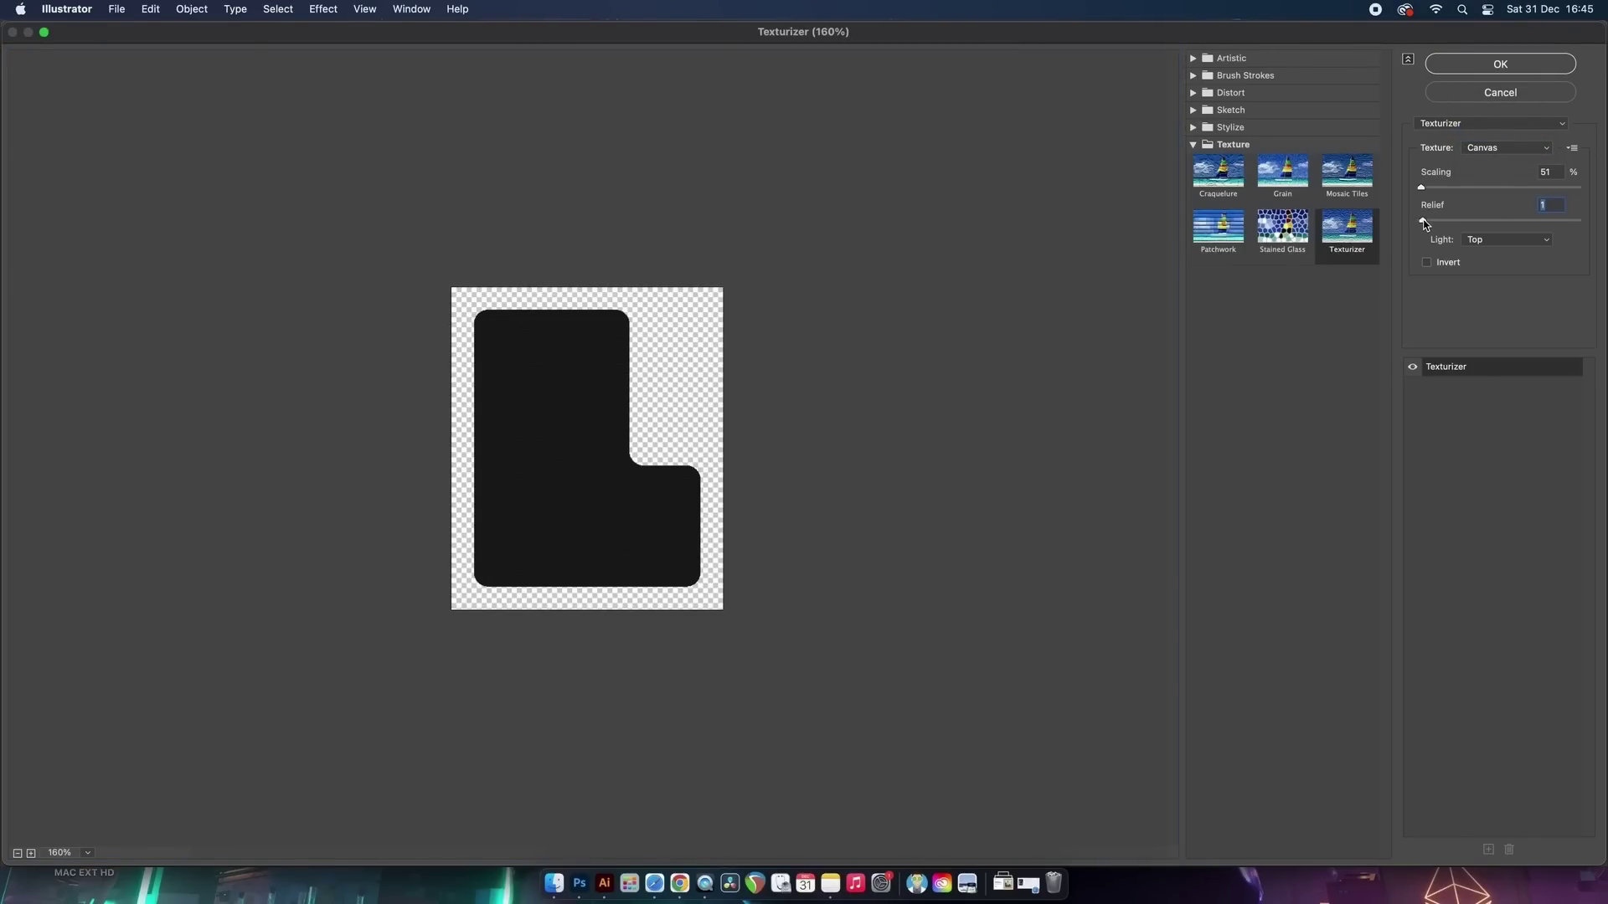
click(1496, 70)
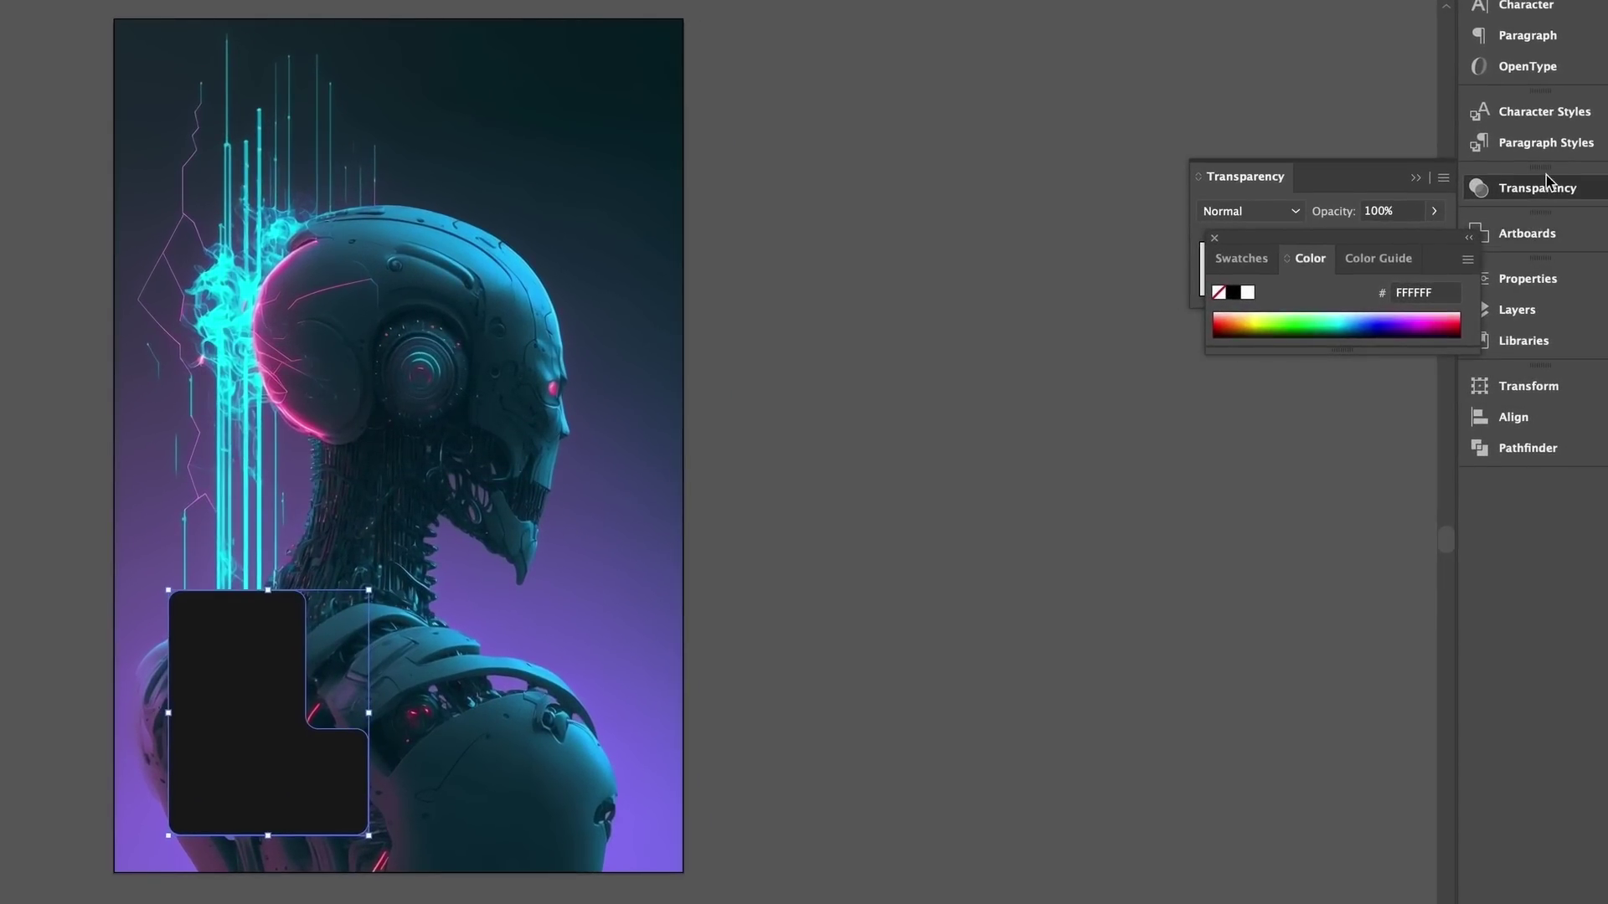
Try Lighten blending on the textured L-shape and preview it
click(1329, 233)
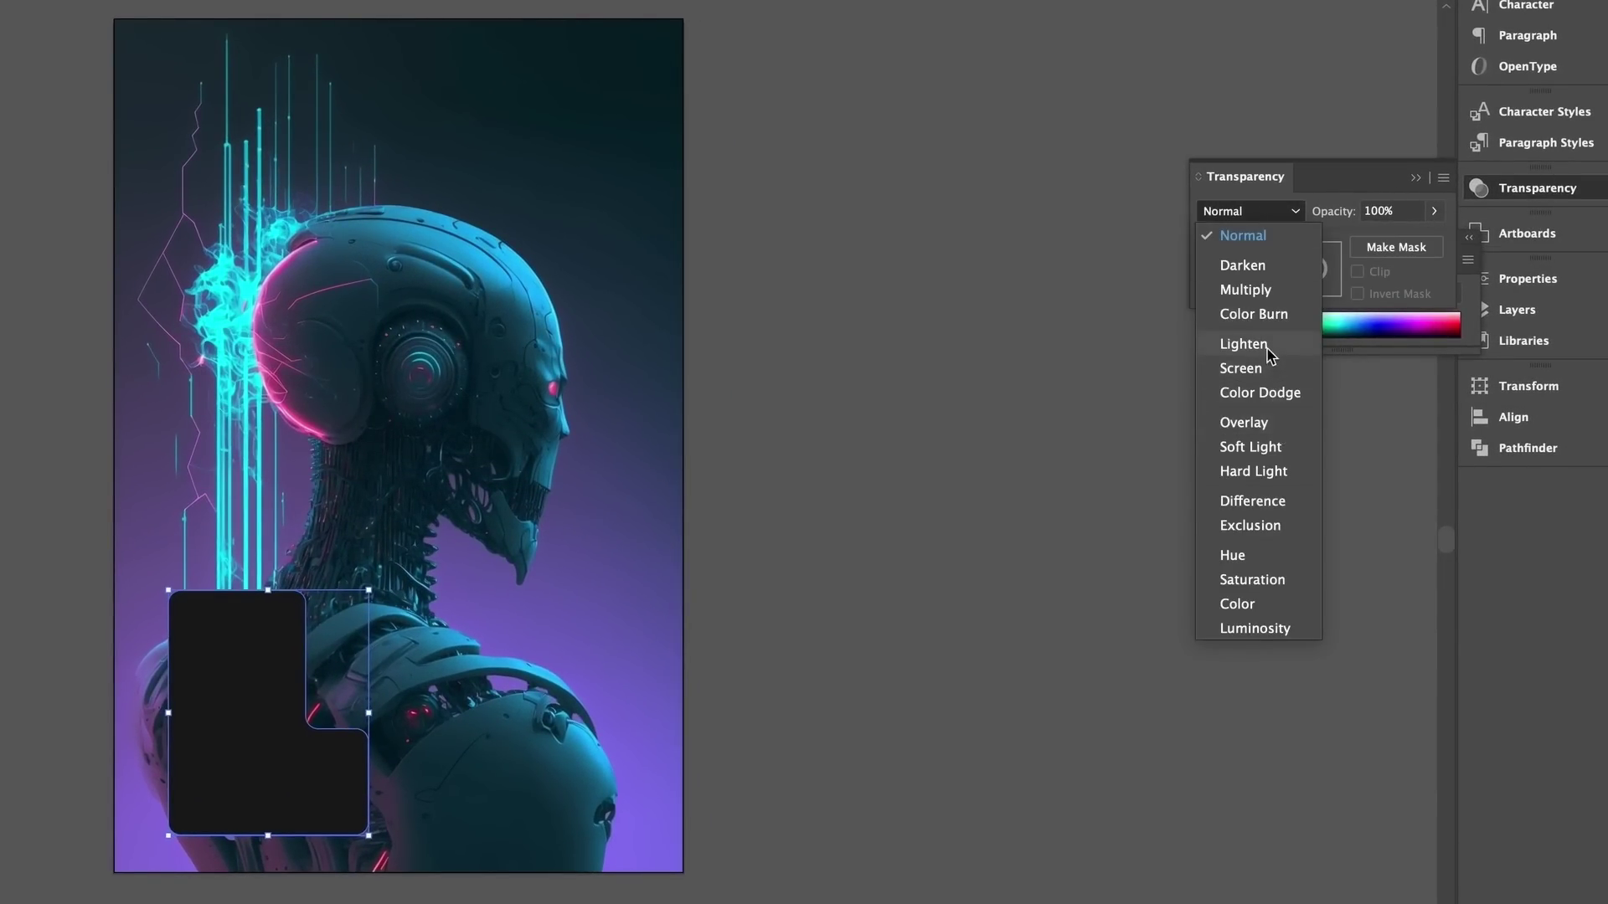
click(1269, 350)
scroll(747, 670, up, 2)
drag(785, 667, 951, 567)
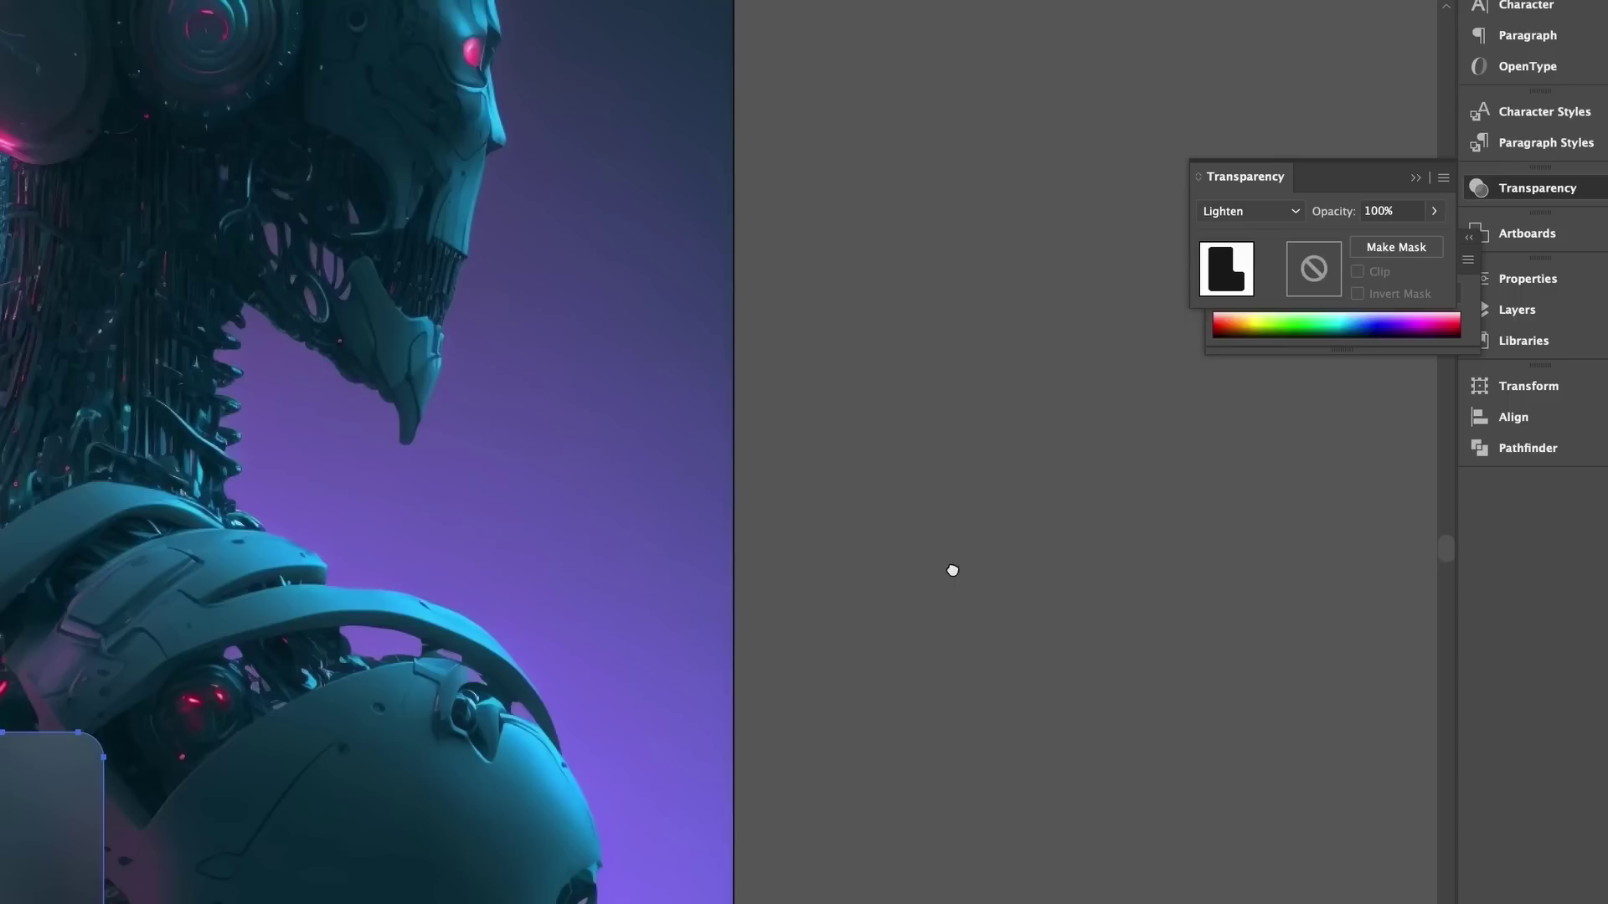
click(1030, 548)
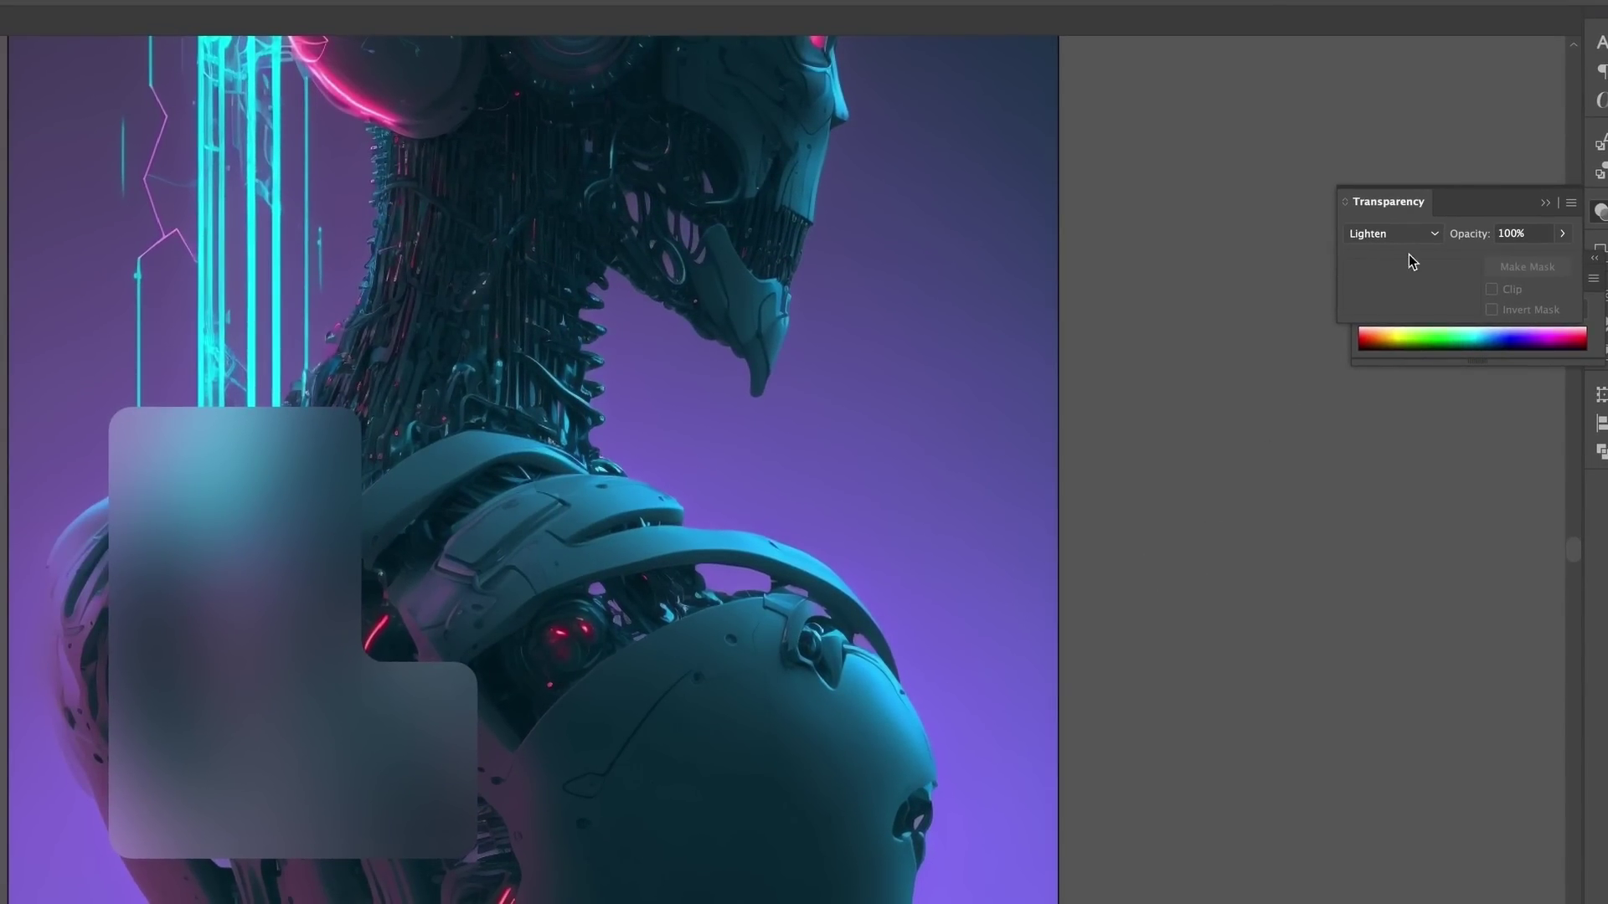
click(261, 563)
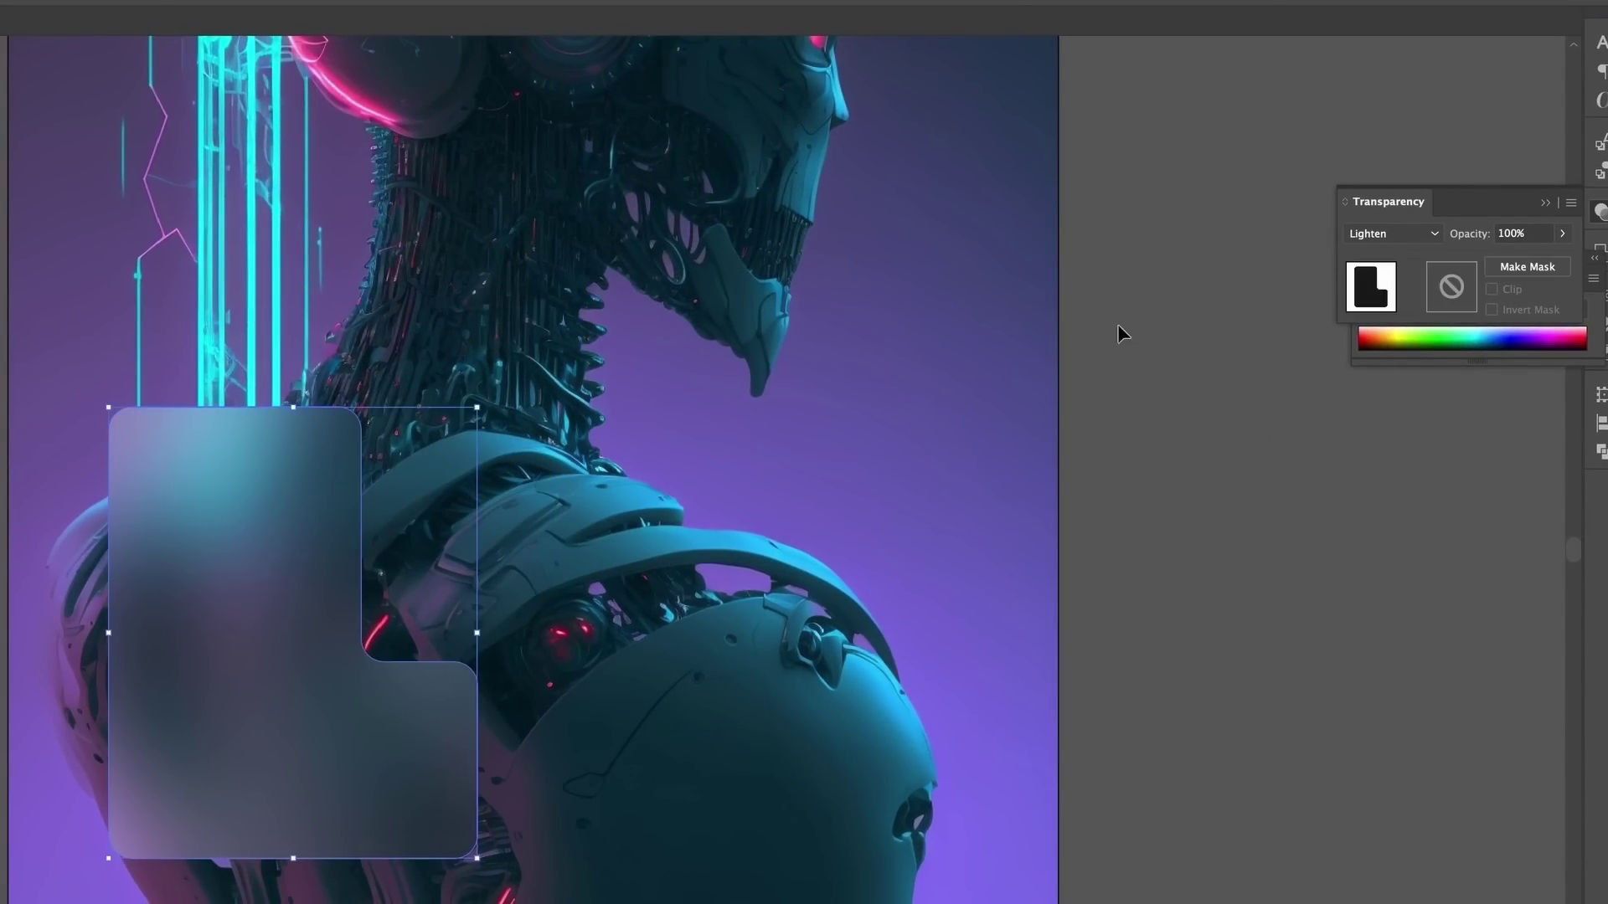
Switch the L-shape to Screen blending at 23% opacity, then paste a copy in front
click(1386, 236)
click(1400, 375)
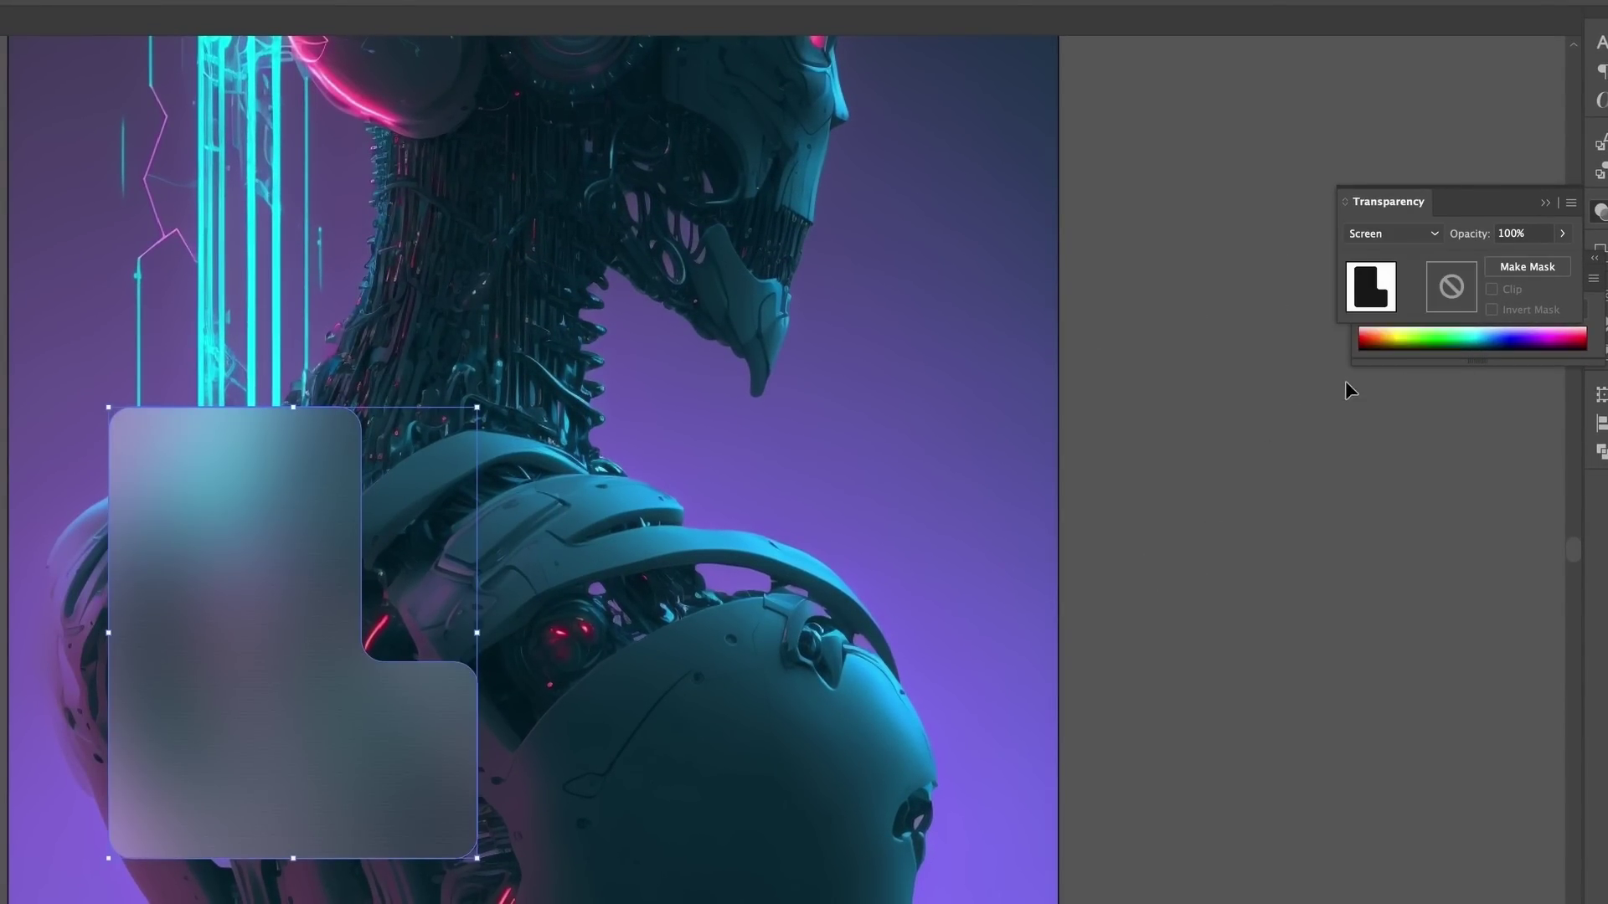
scroll(1070, 546, down, 3)
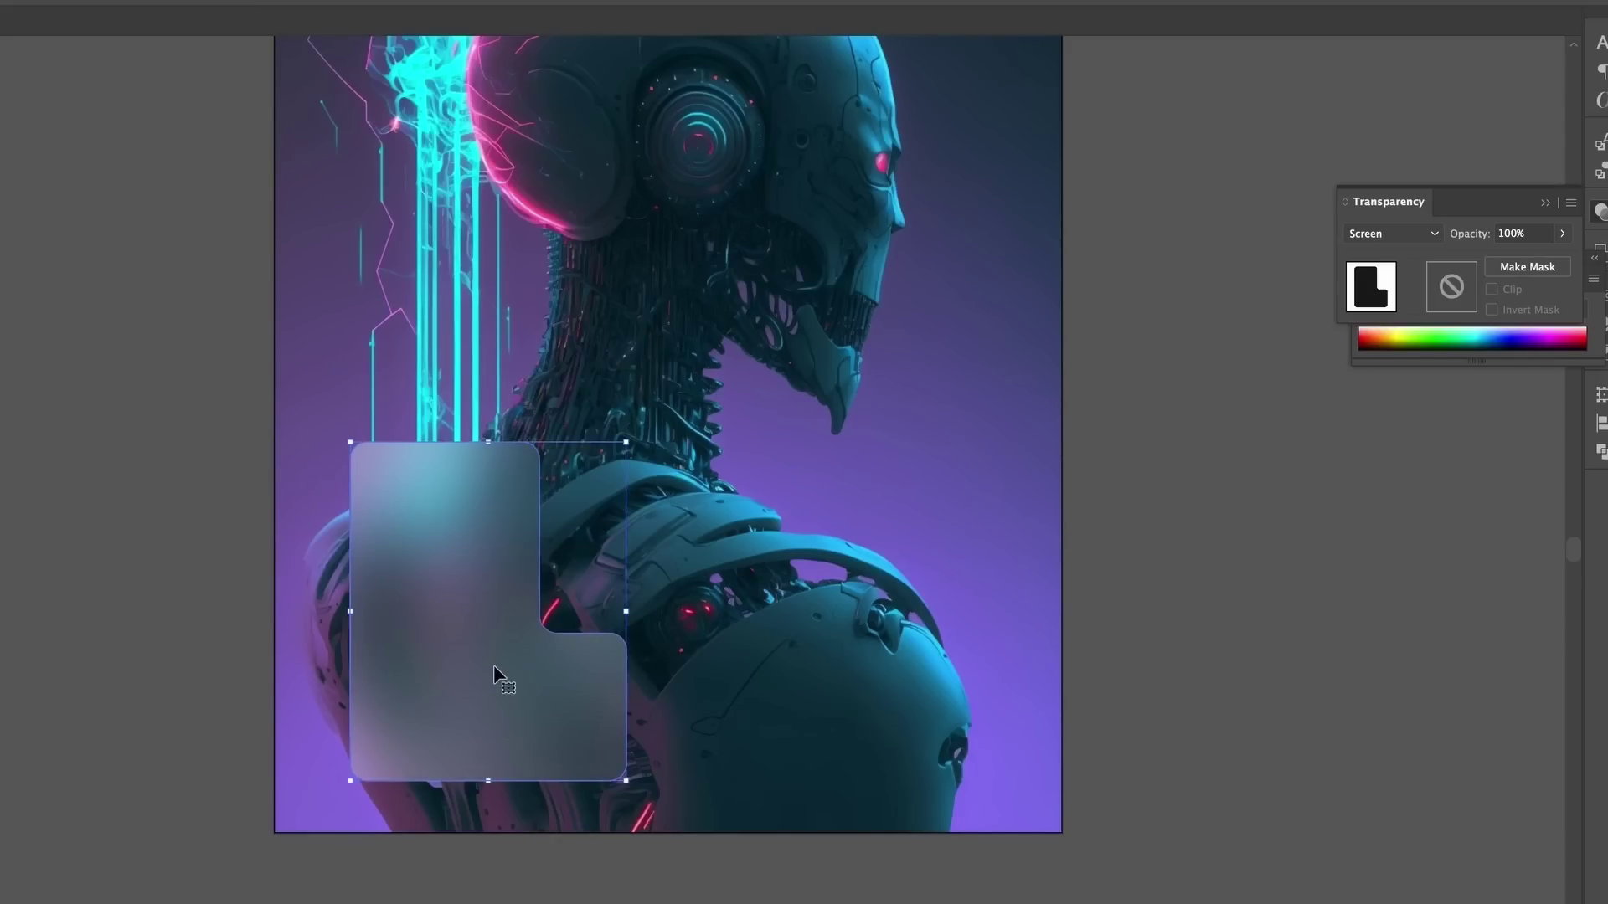
click(1562, 234)
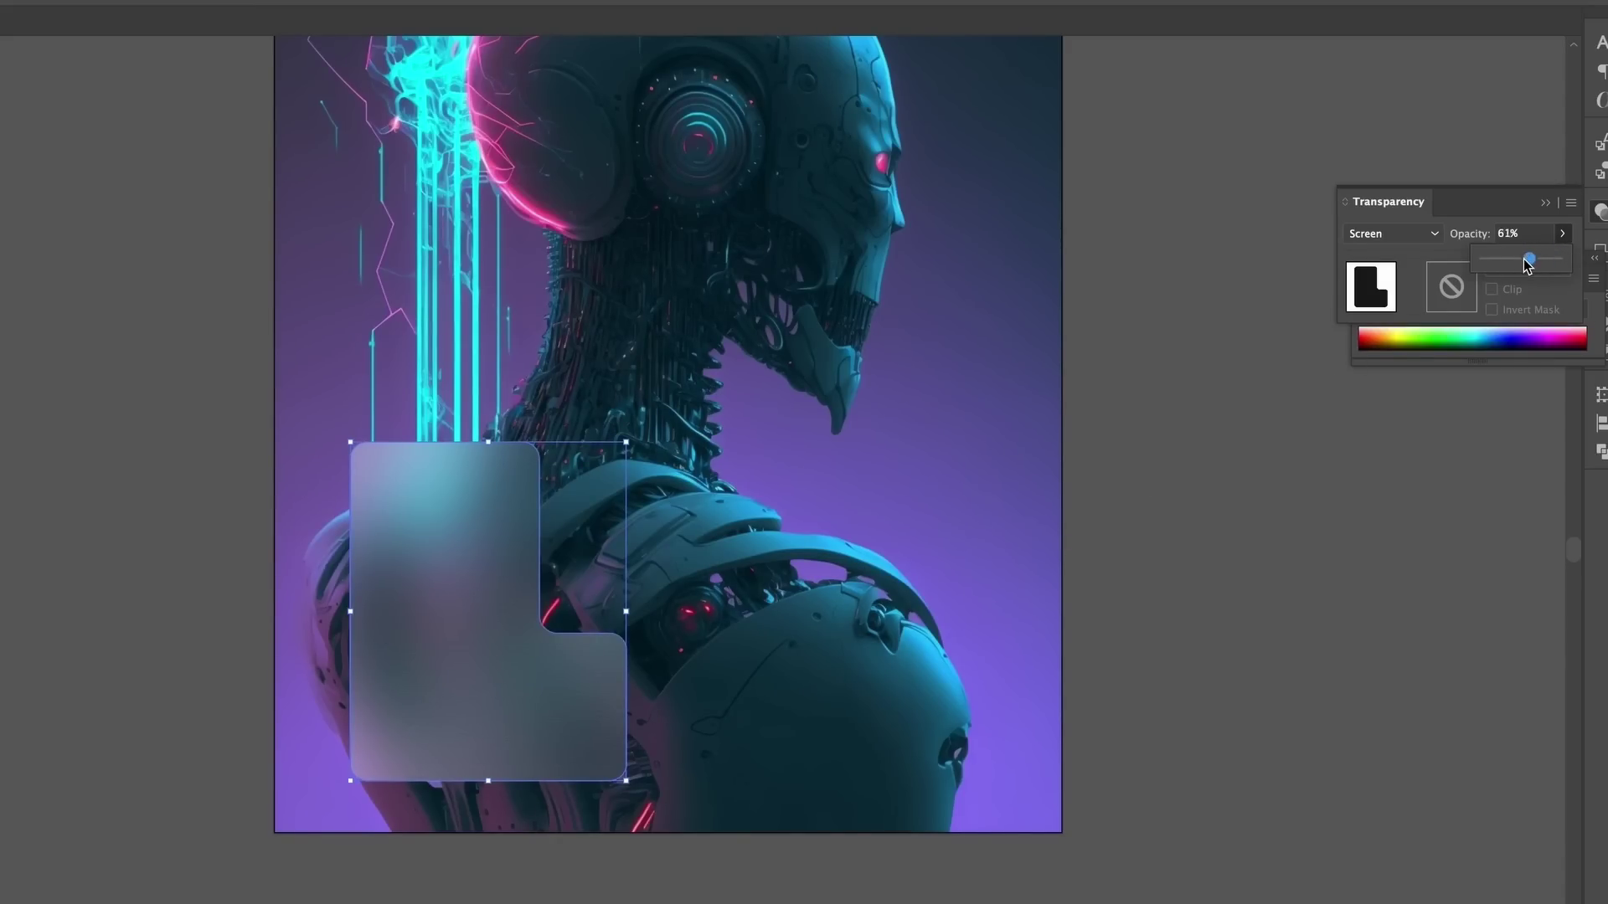
drag(1502, 262, 1497, 262)
click(617, 597)
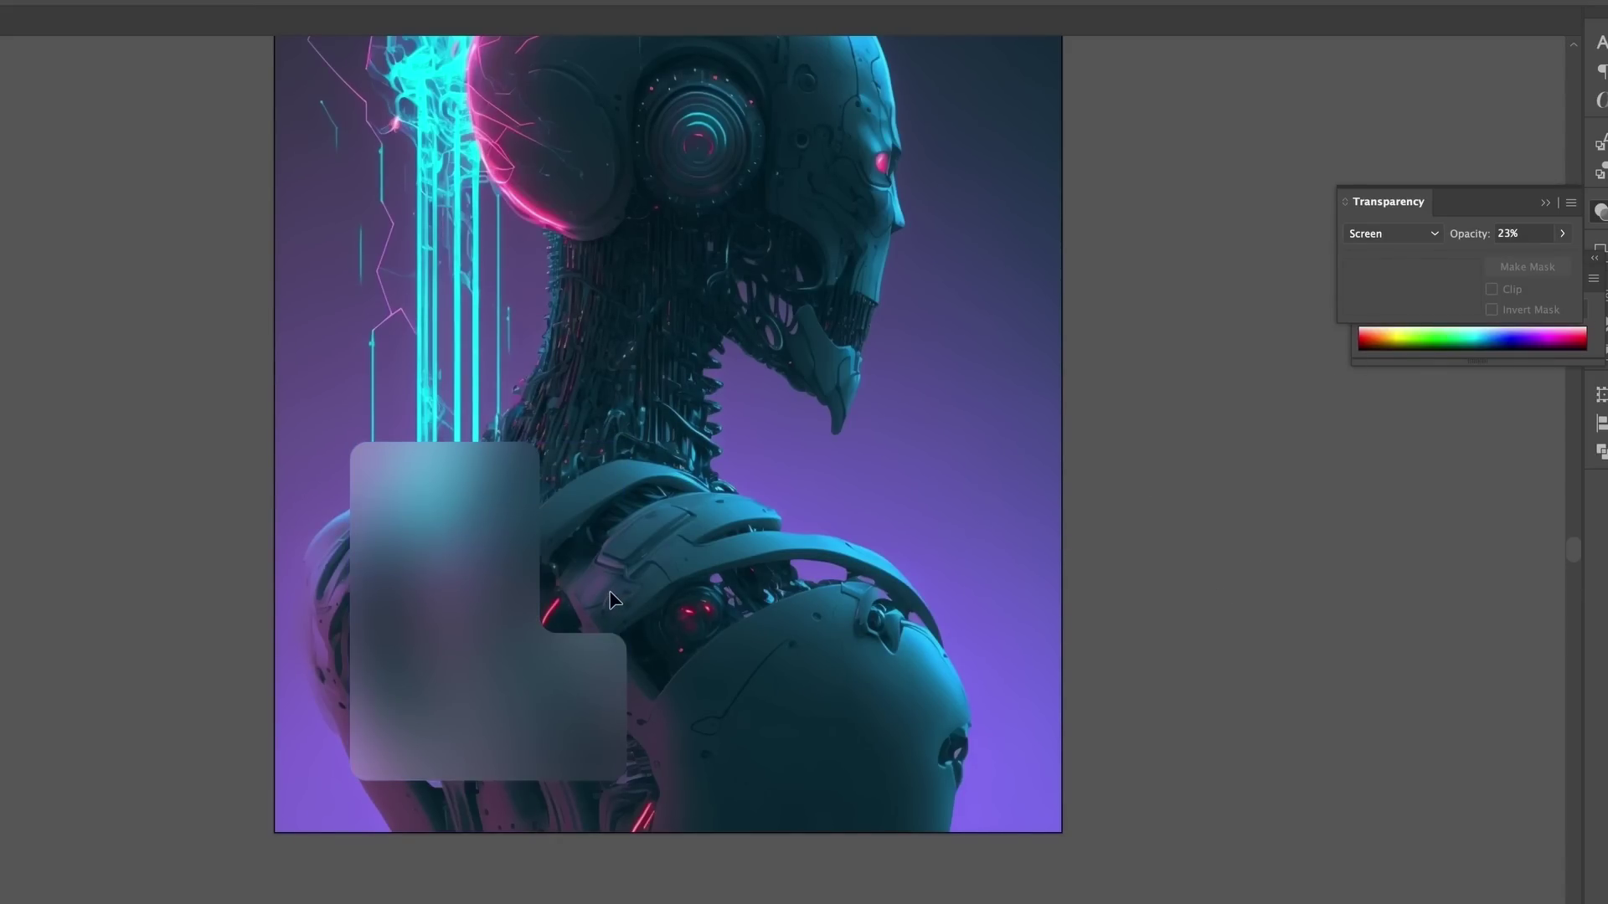
scroll(1080, 573, right, 3)
scroll(1080, 573, up, 2)
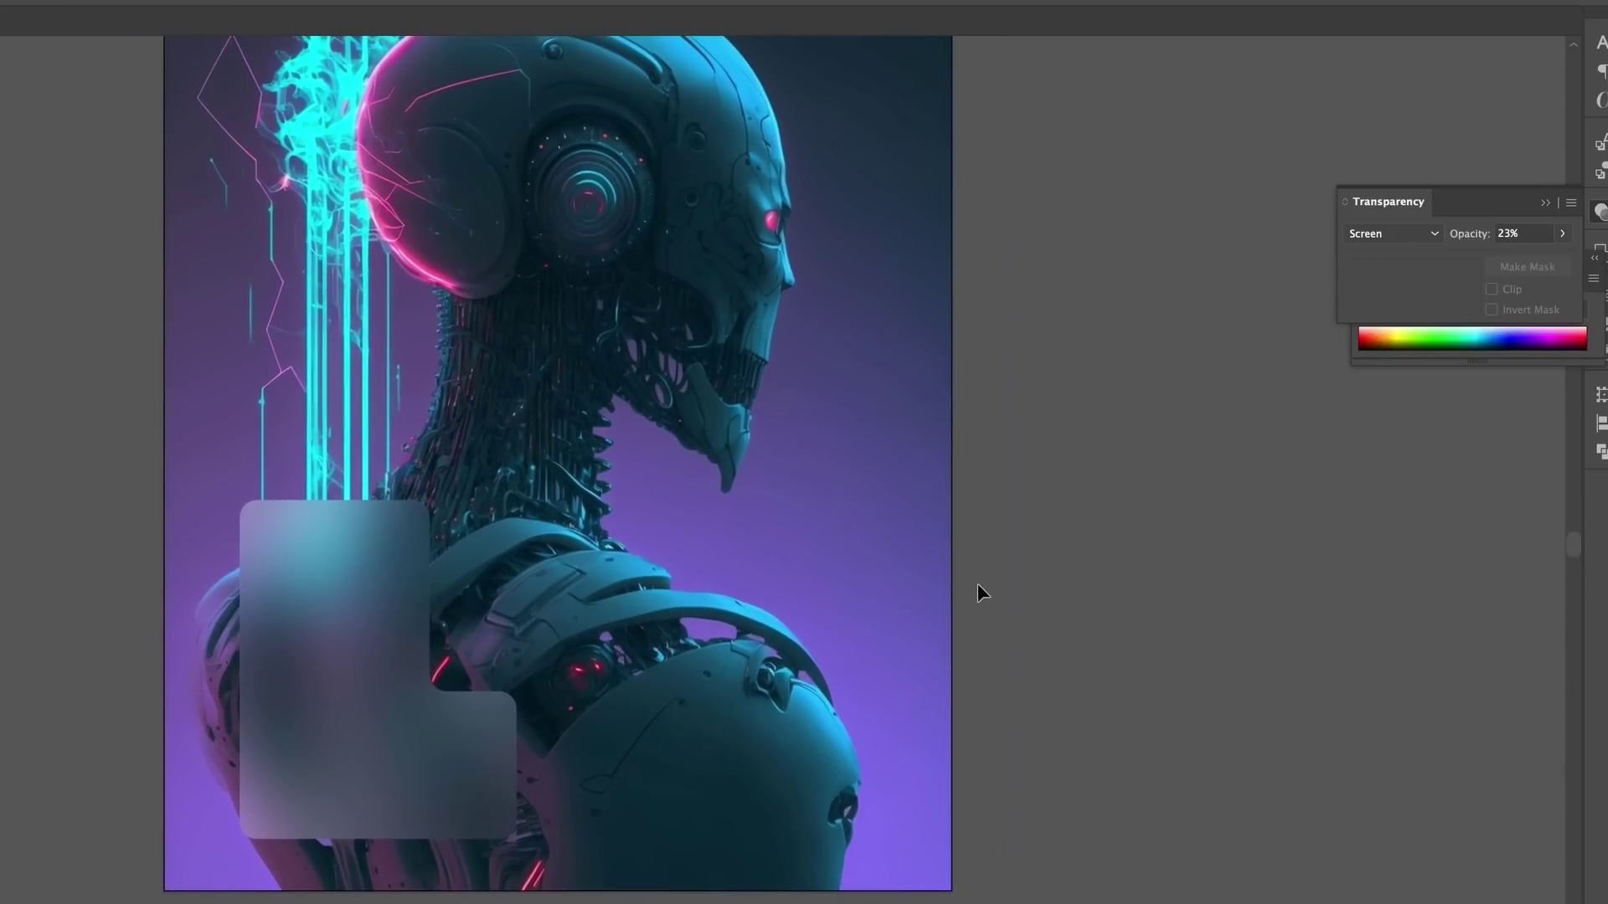
key(ctrl+f)
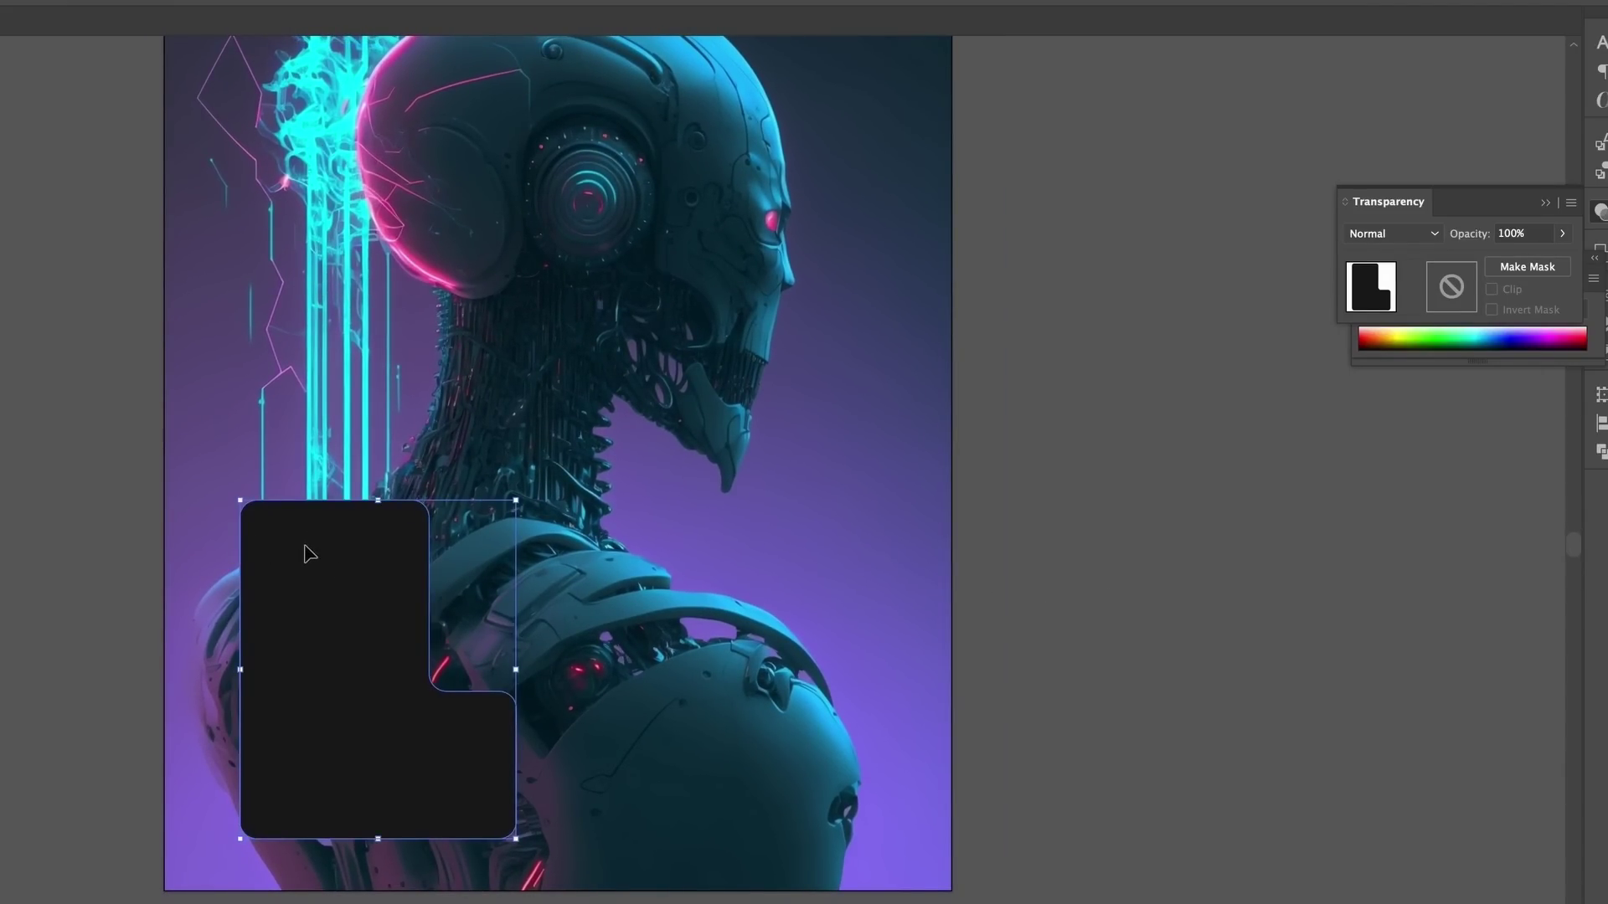
Remove the front copy's fill and cut its outline on the left and top edges
key(/)
scroll(199, 551, up, 5)
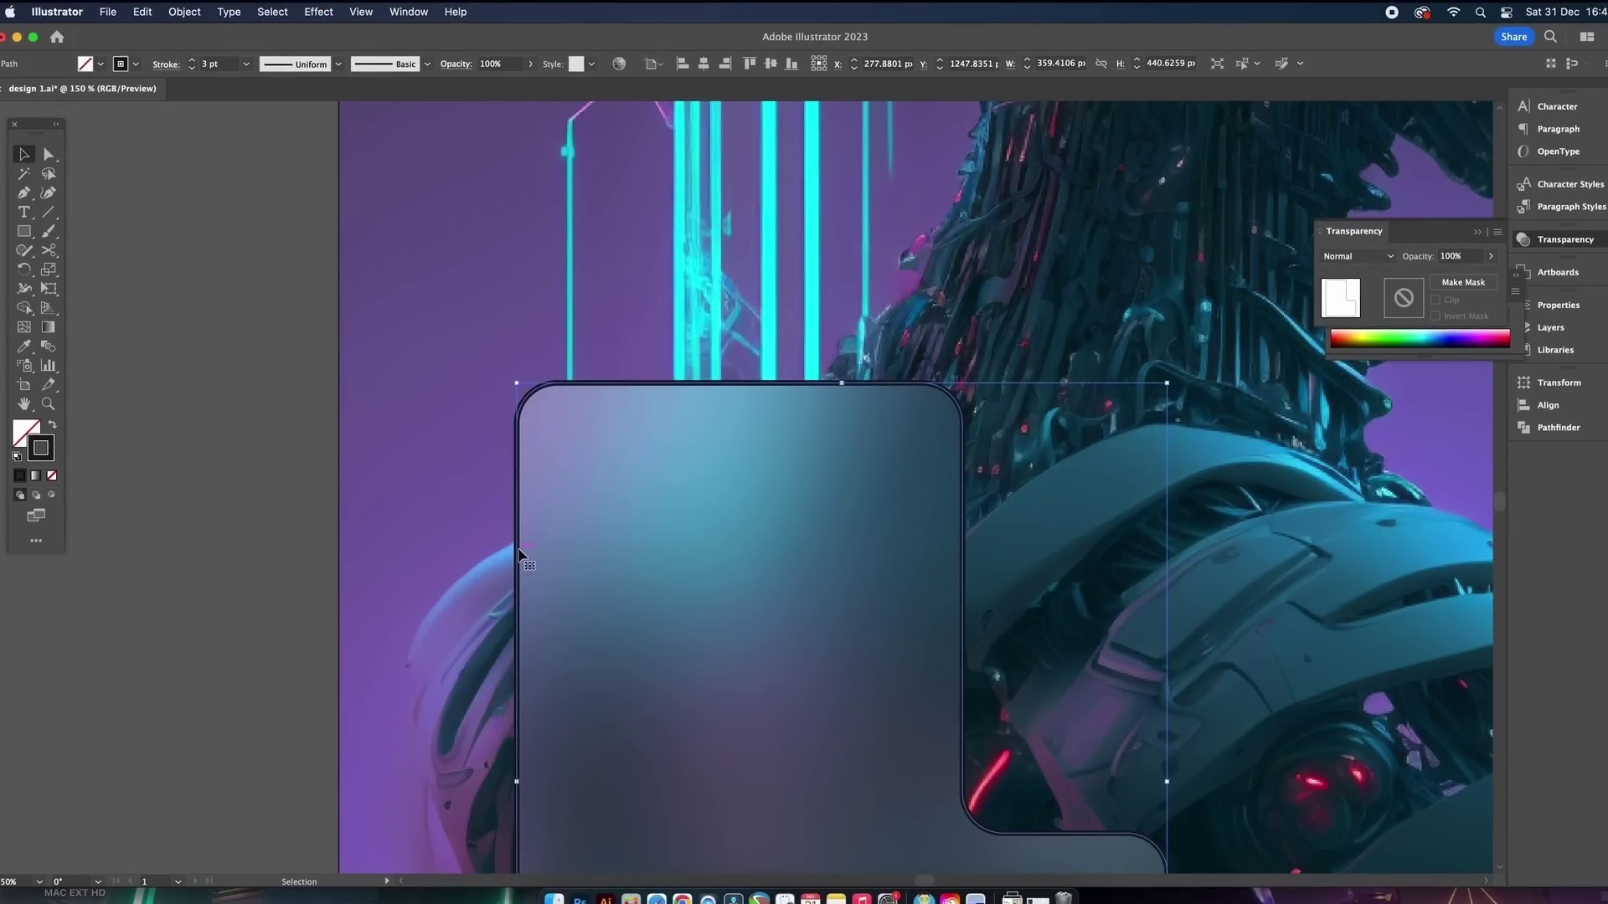
key(c)
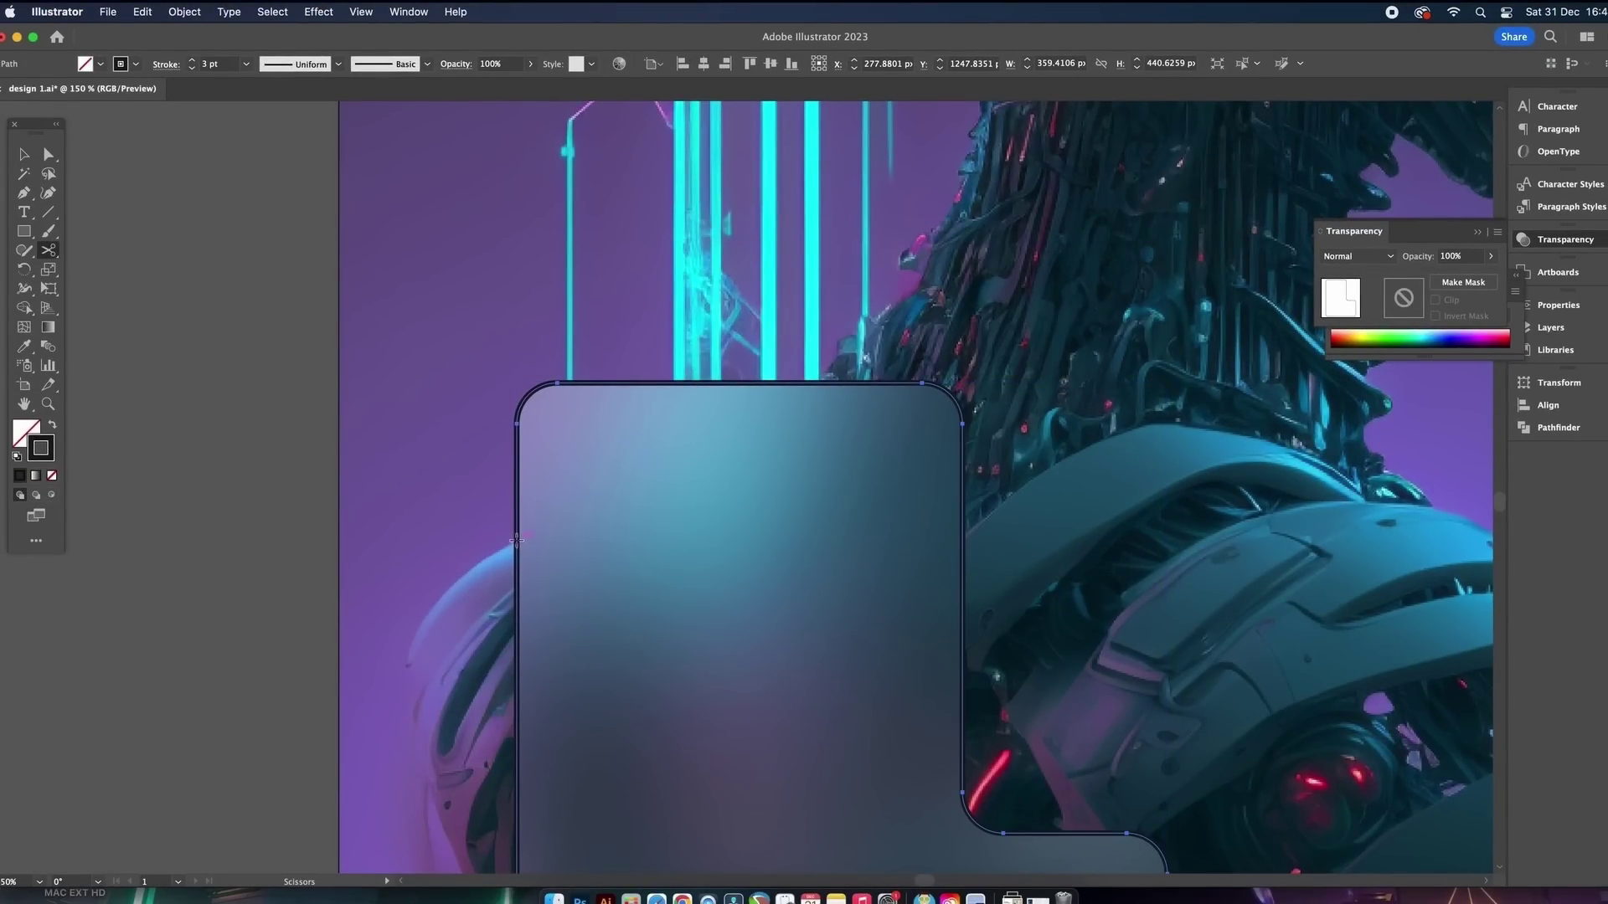
click(517, 568)
click(620, 383)
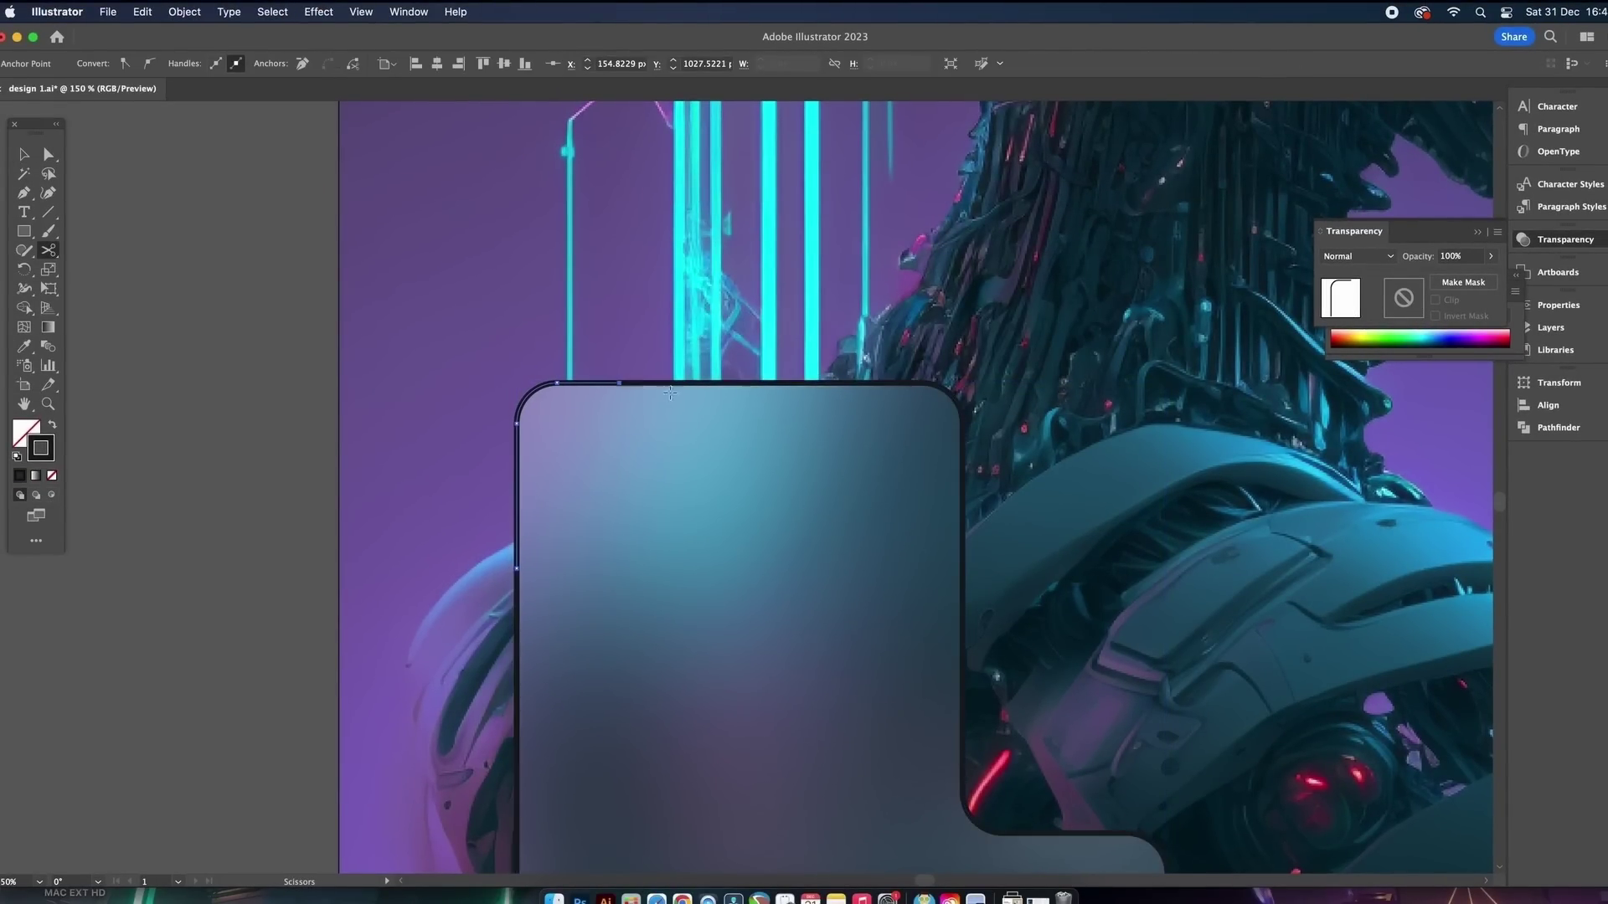
Delete the larger outline piece, keeping only the top-left corner segment
key(v)
click(722, 392)
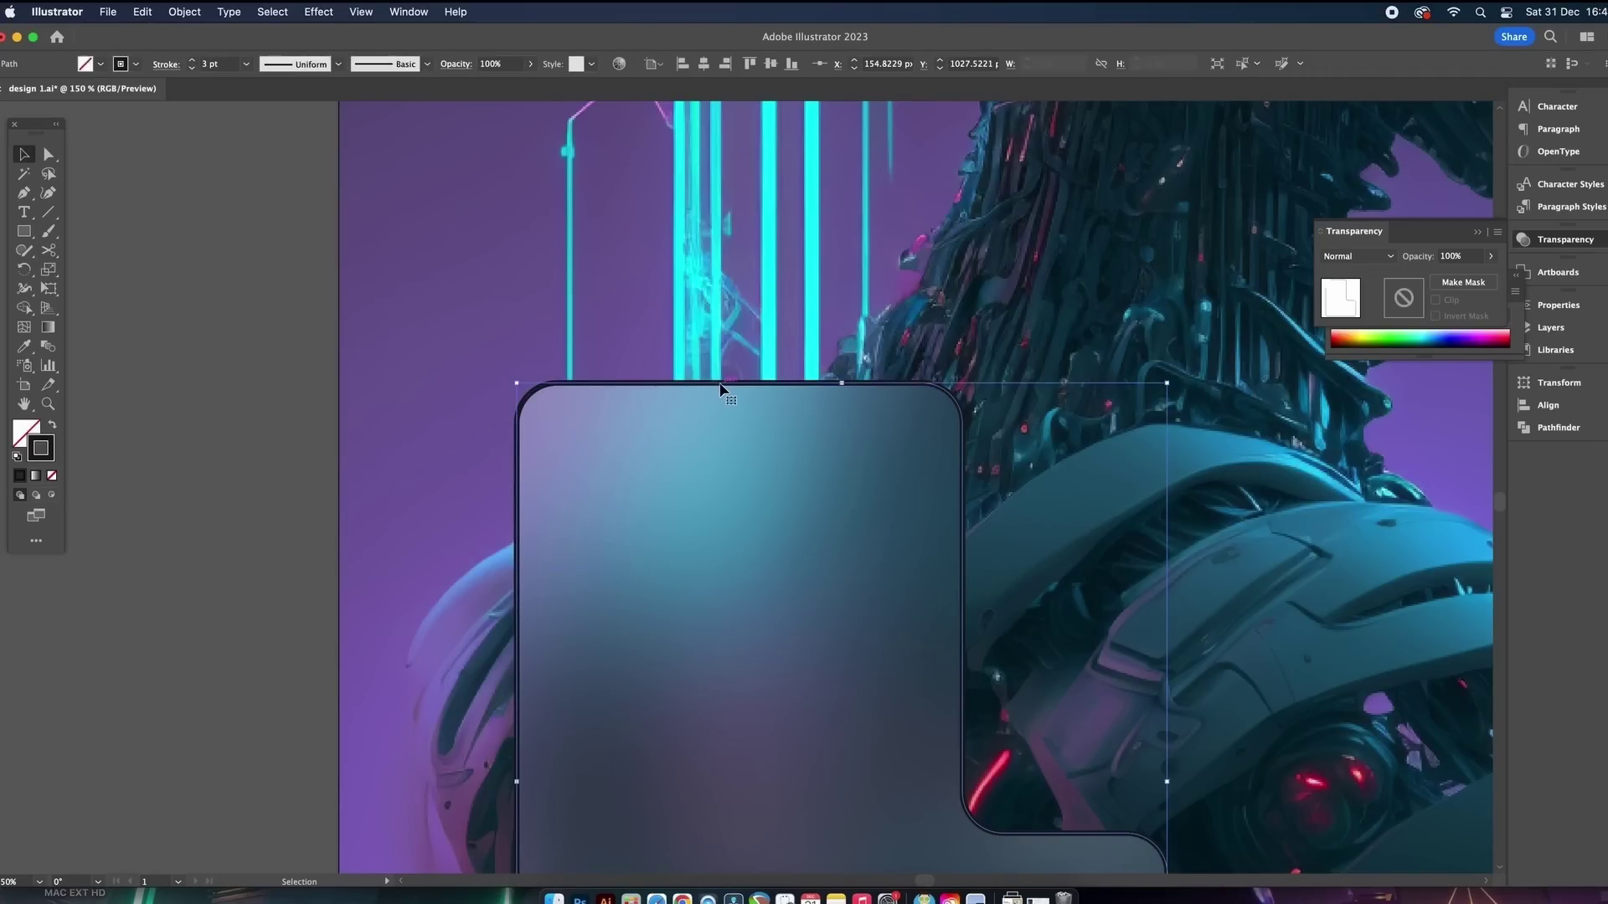
key(Delete)
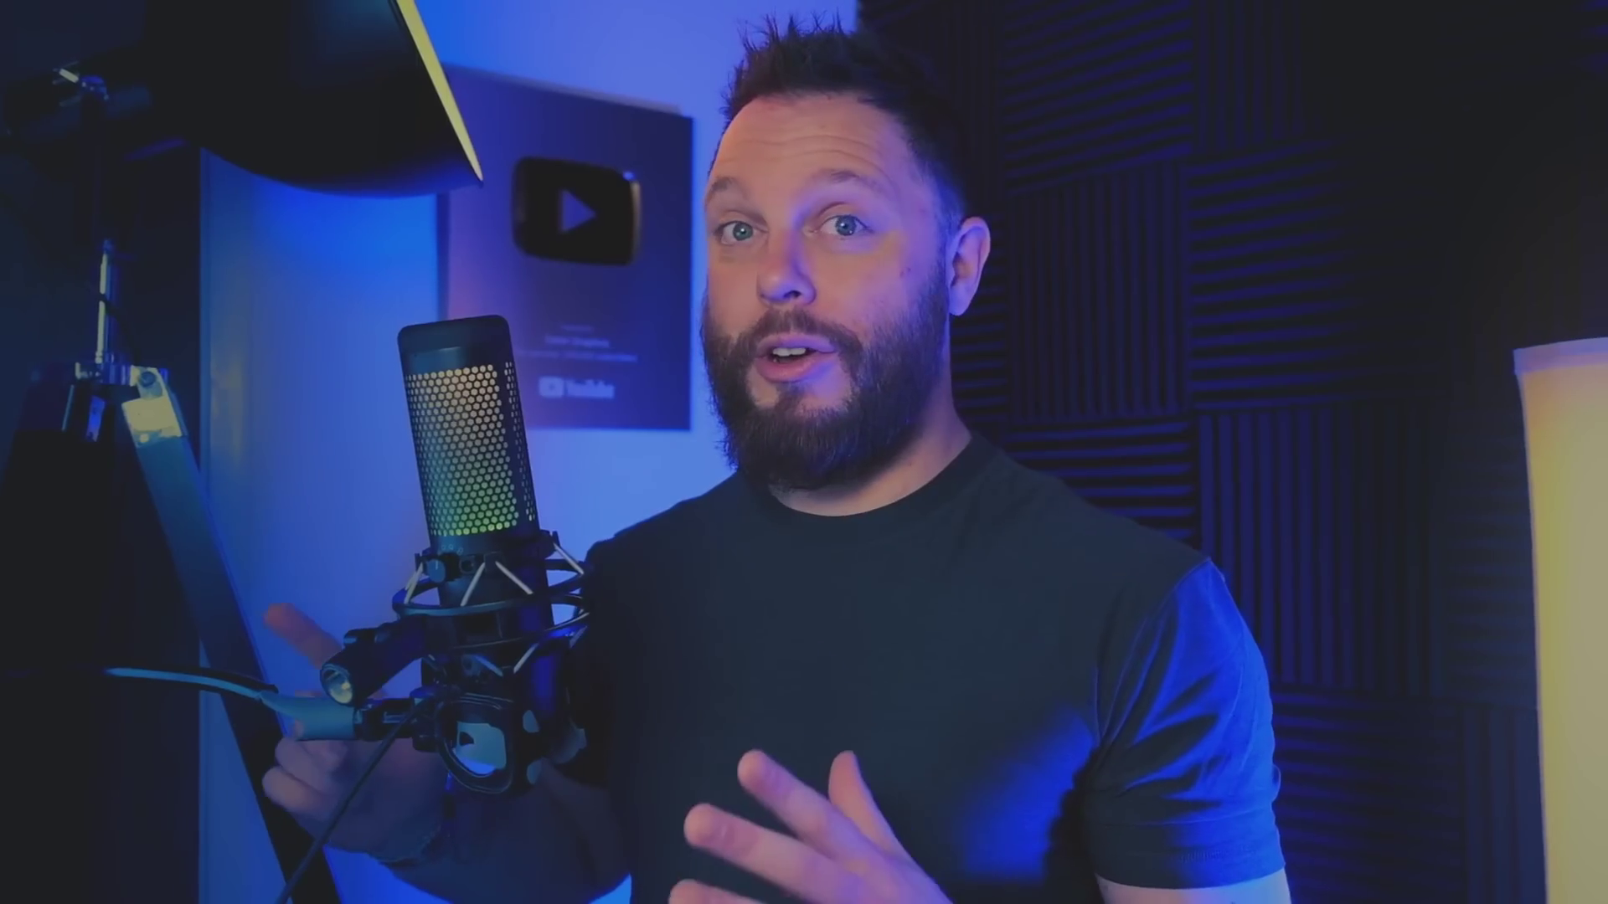
click(603, 385)
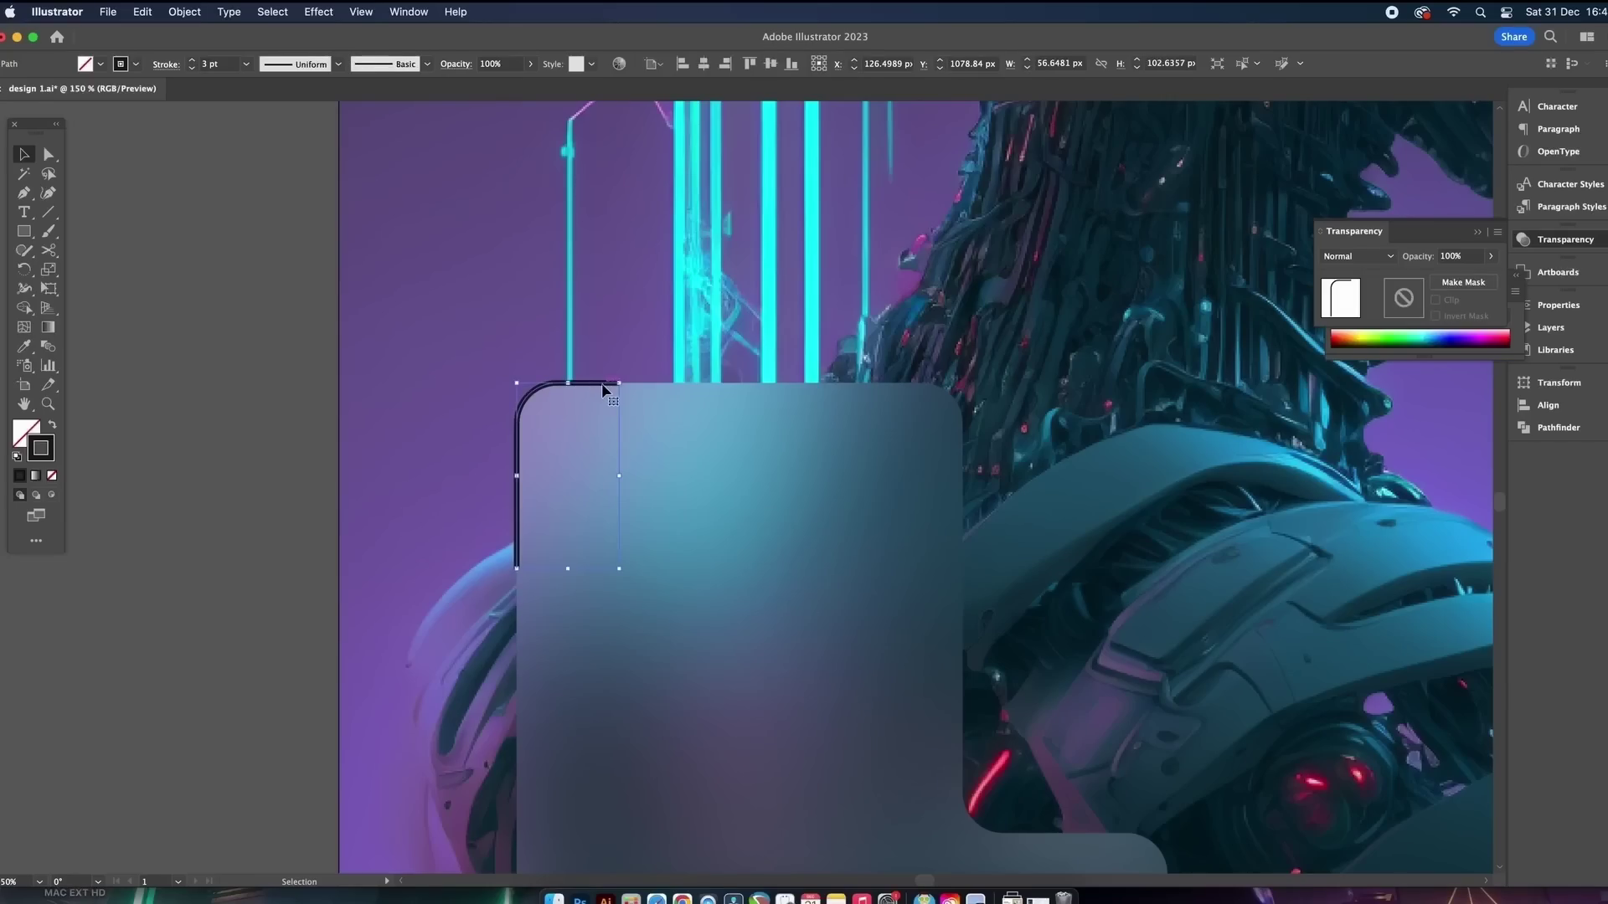
scroll(573, 438, up, 3)
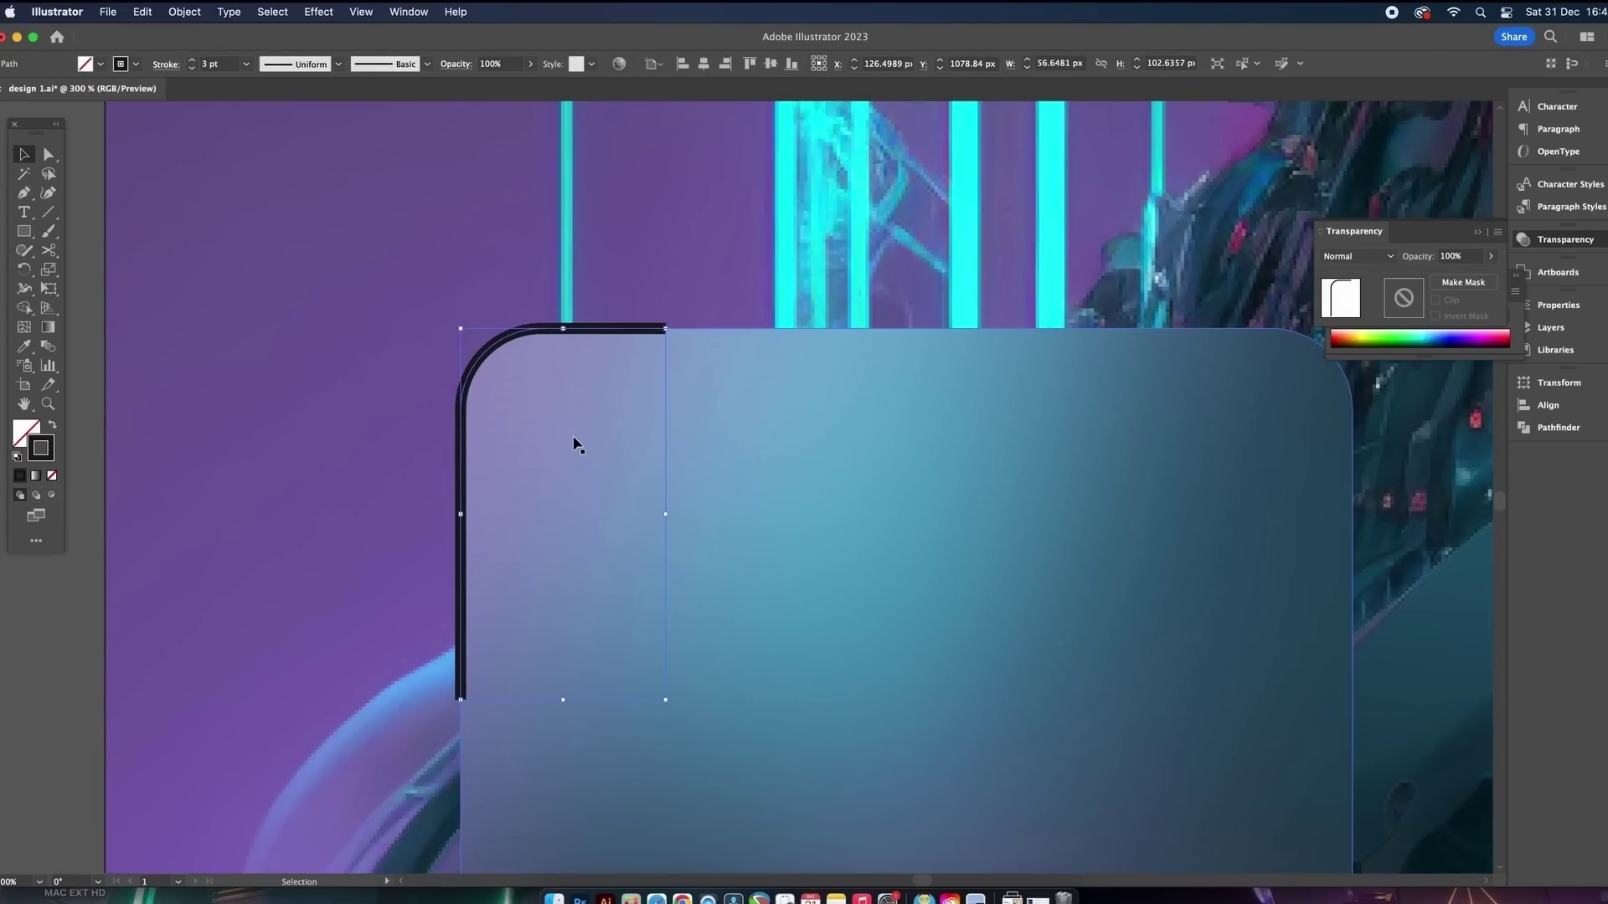
Taper the corner stroke to fine points at both ends with the Width tool
key(shift+w)
drag(448, 717, 469, 713)
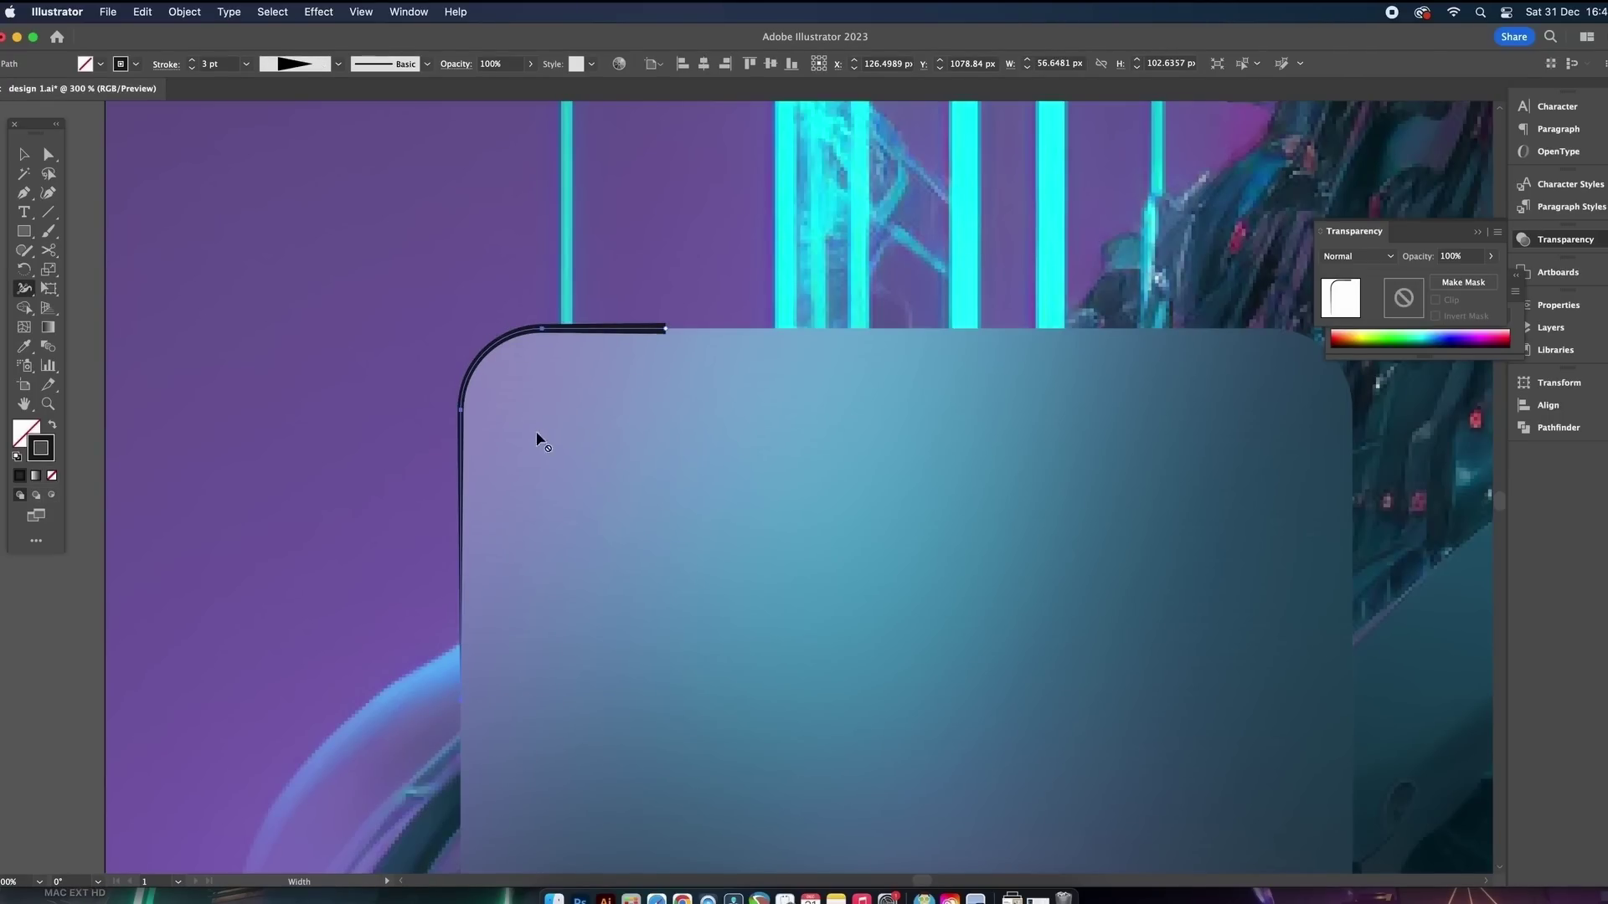
drag(486, 348, 490, 354)
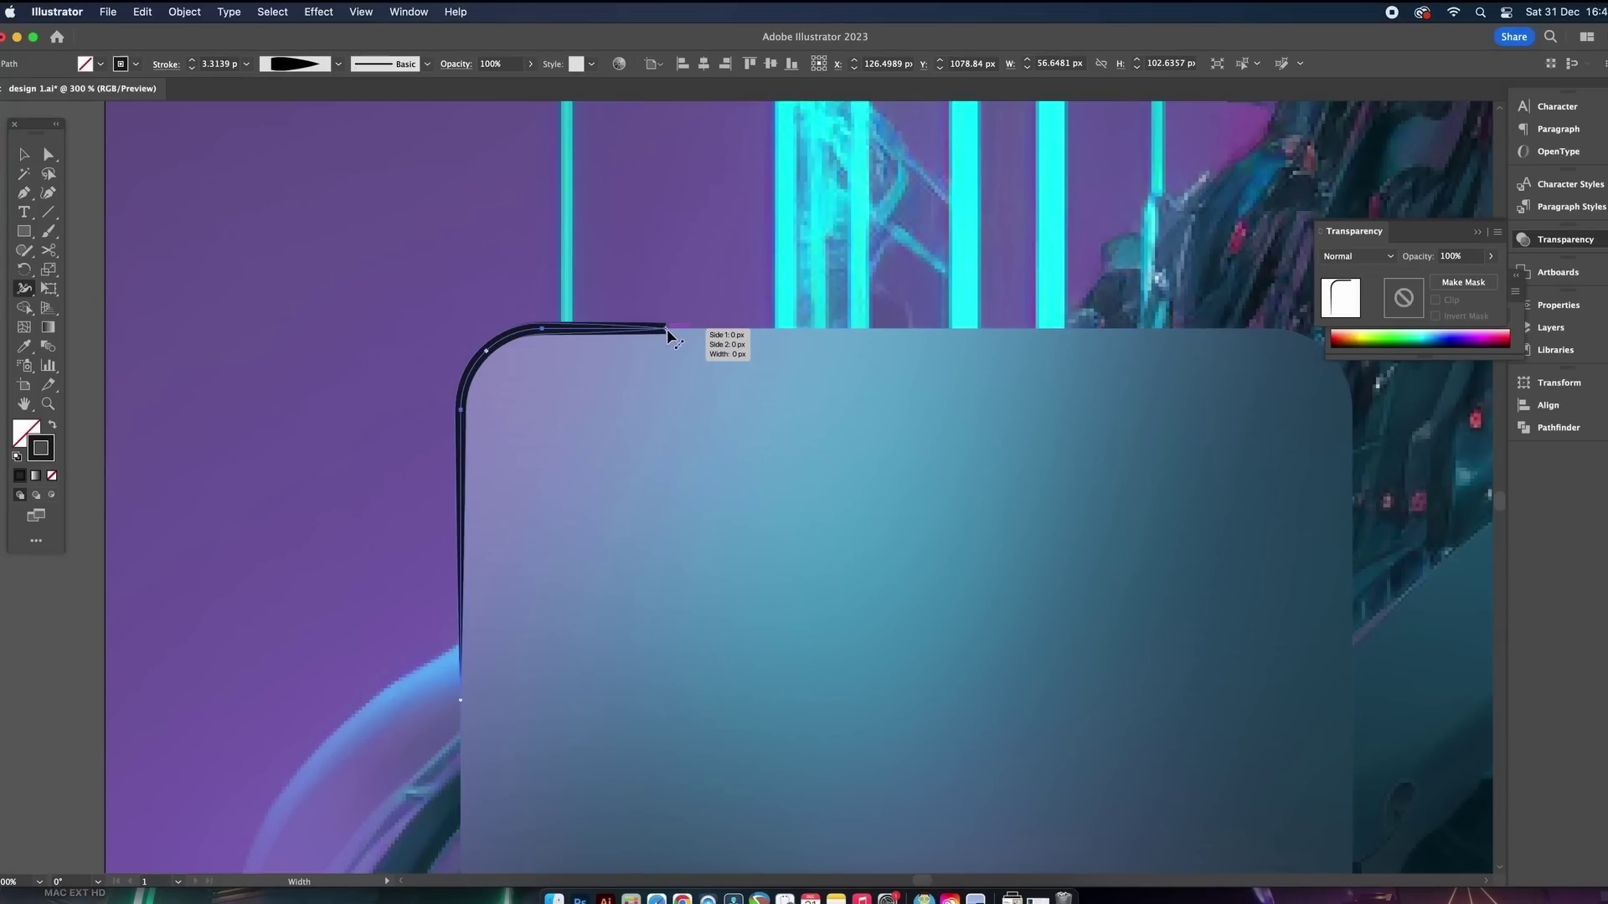
drag(668, 331, 669, 338)
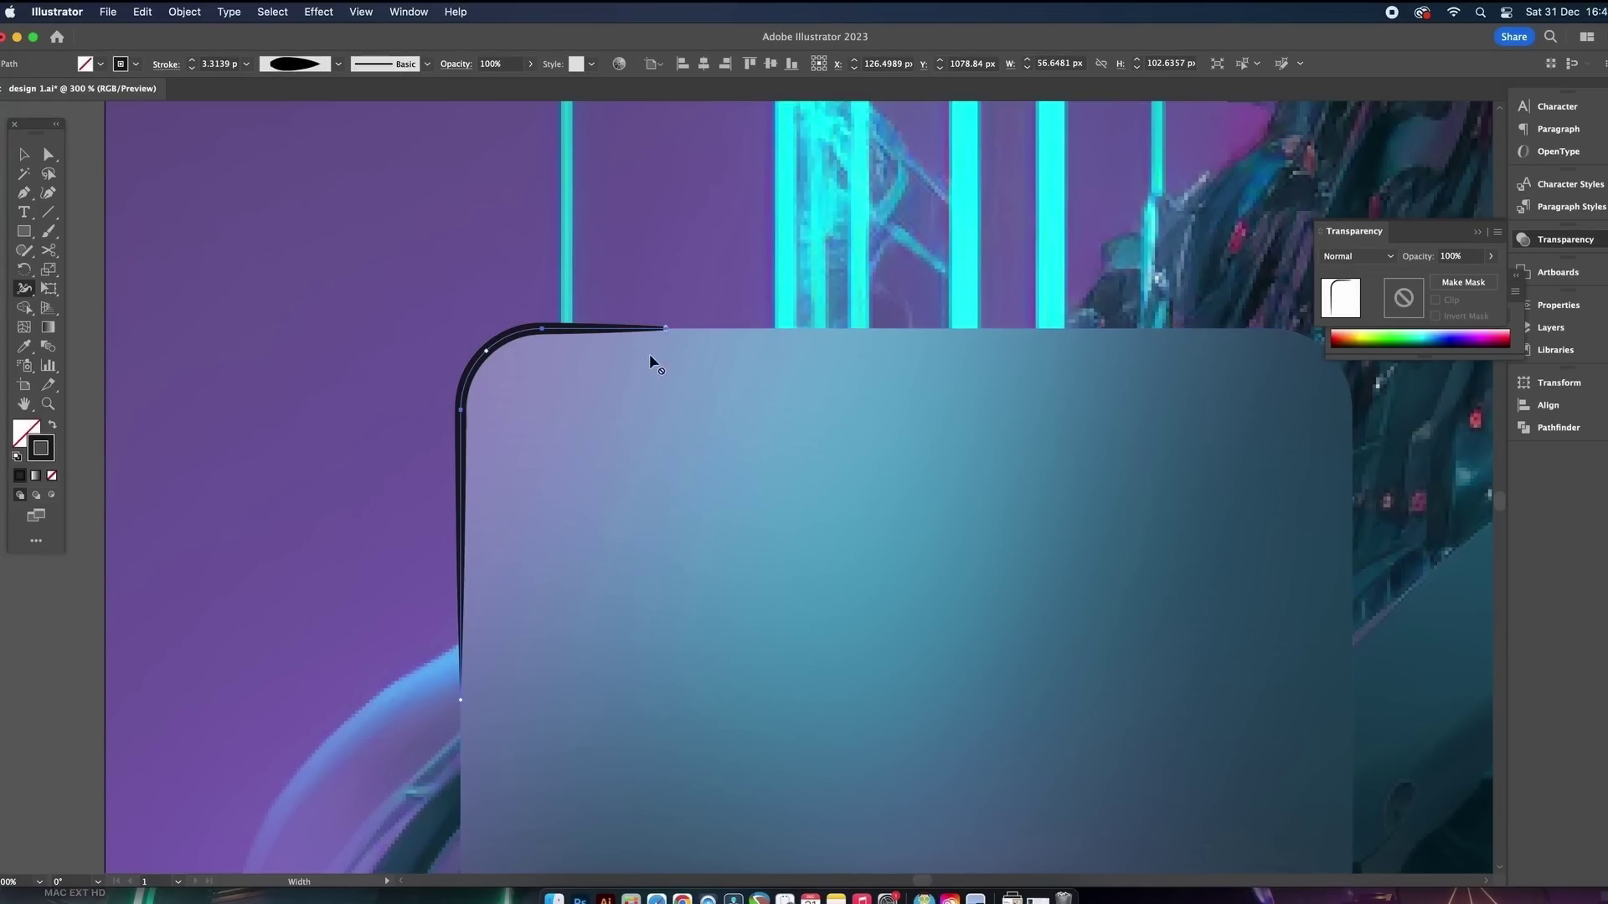
Reselect the corner stroke and set its stroke weight to 2 pt
key(v)
click(337, 276)
scroll(388, 358, down, 1)
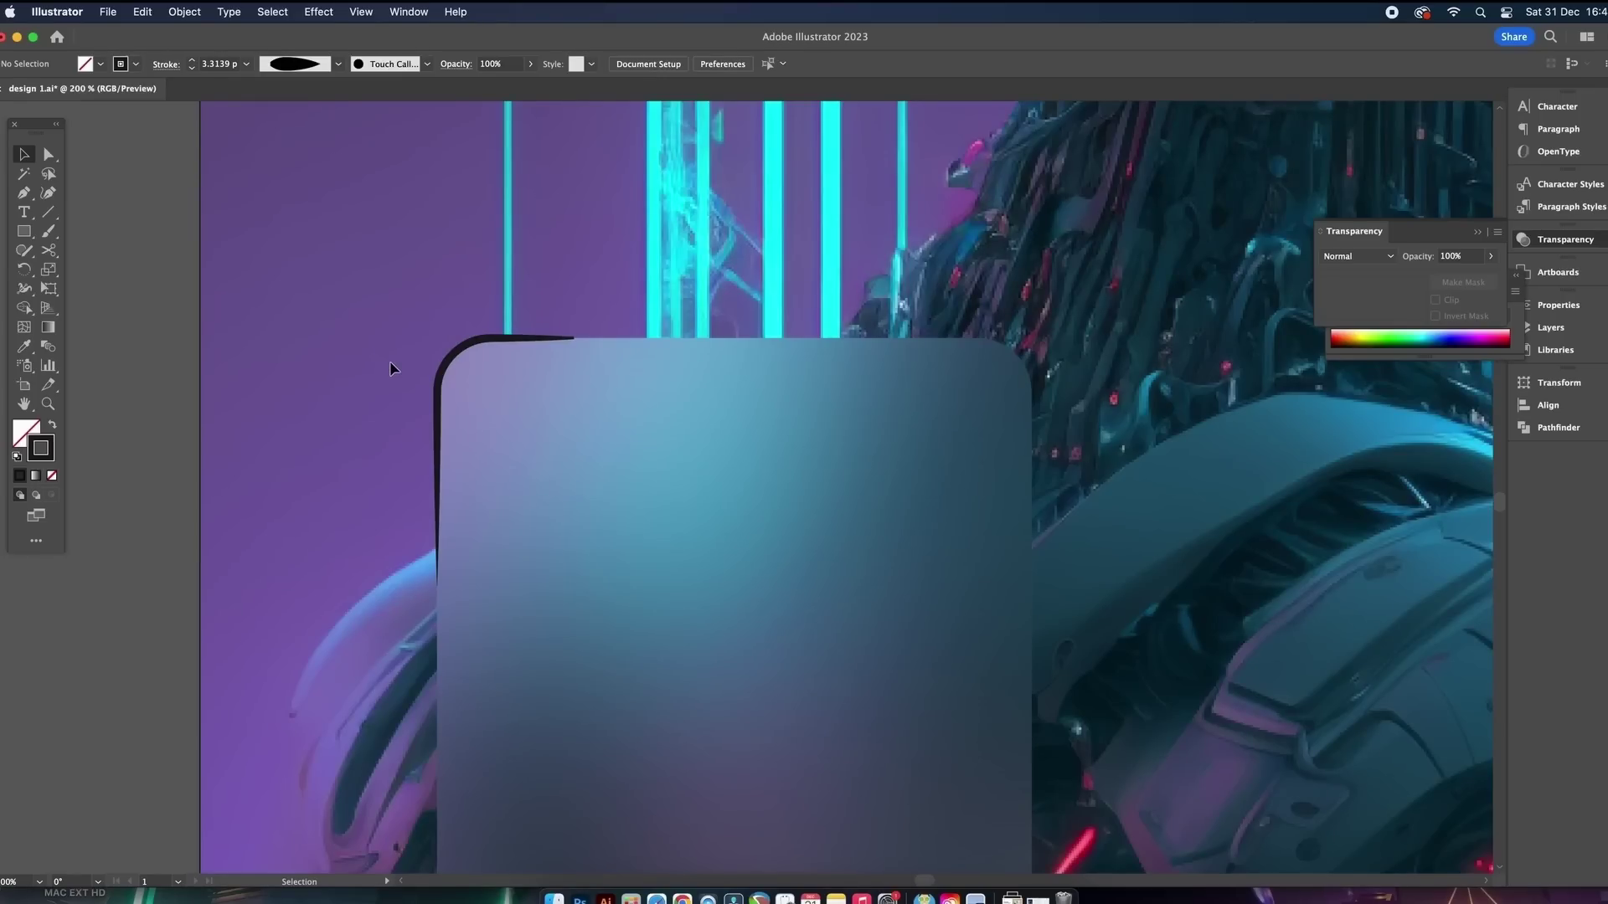
scroll(389, 360, up, 1)
click(479, 368)
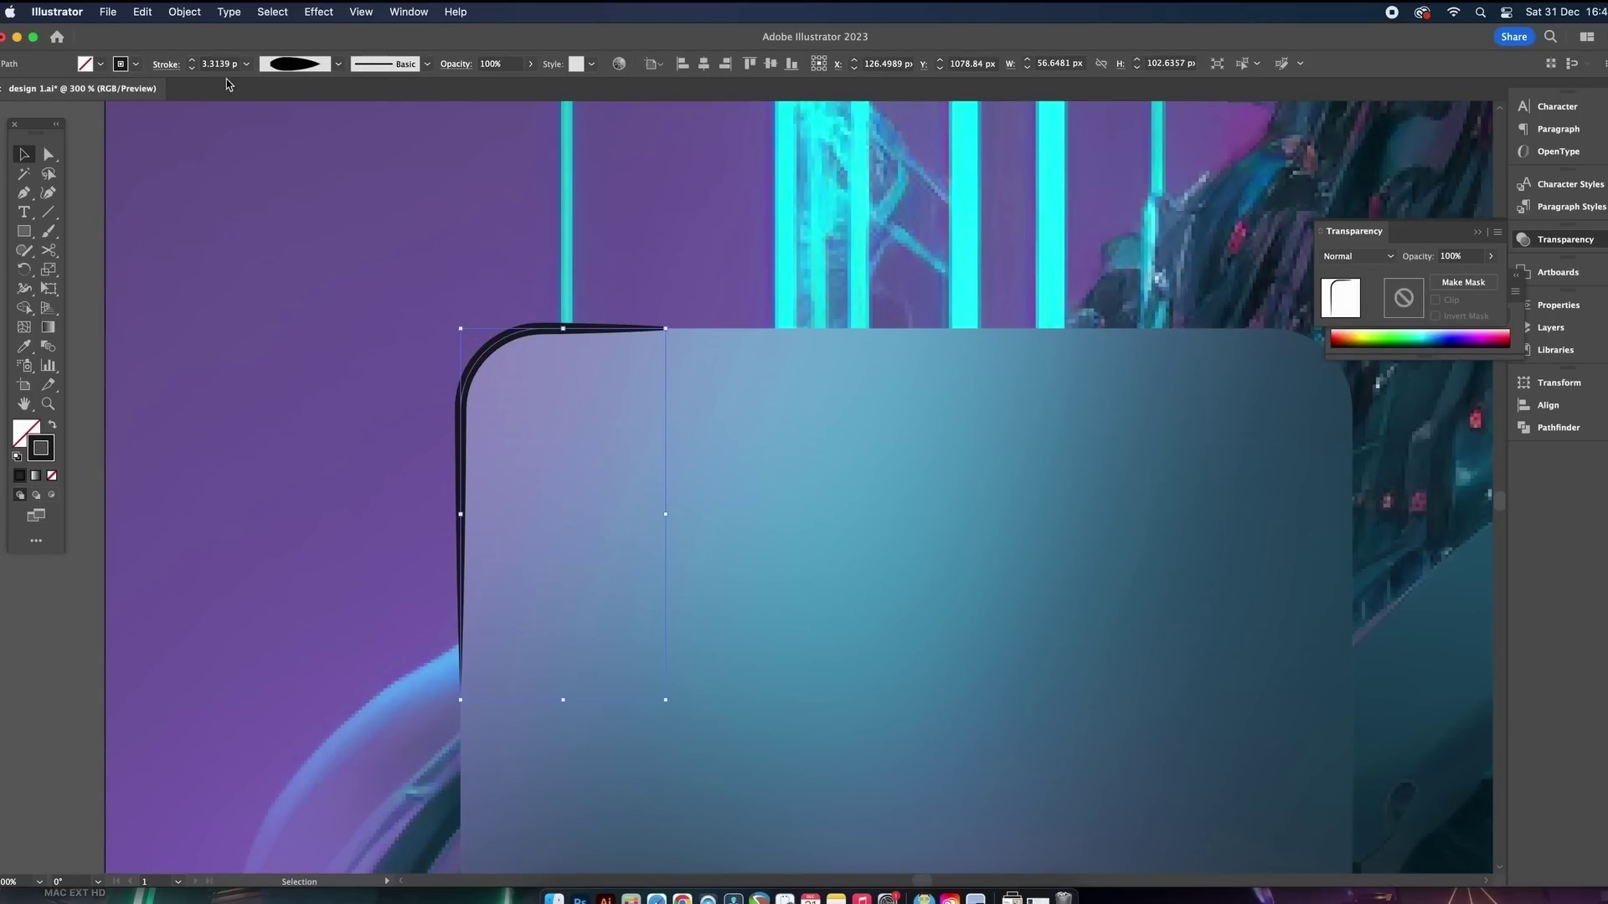
click(191, 69)
click(191, 68)
click(192, 69)
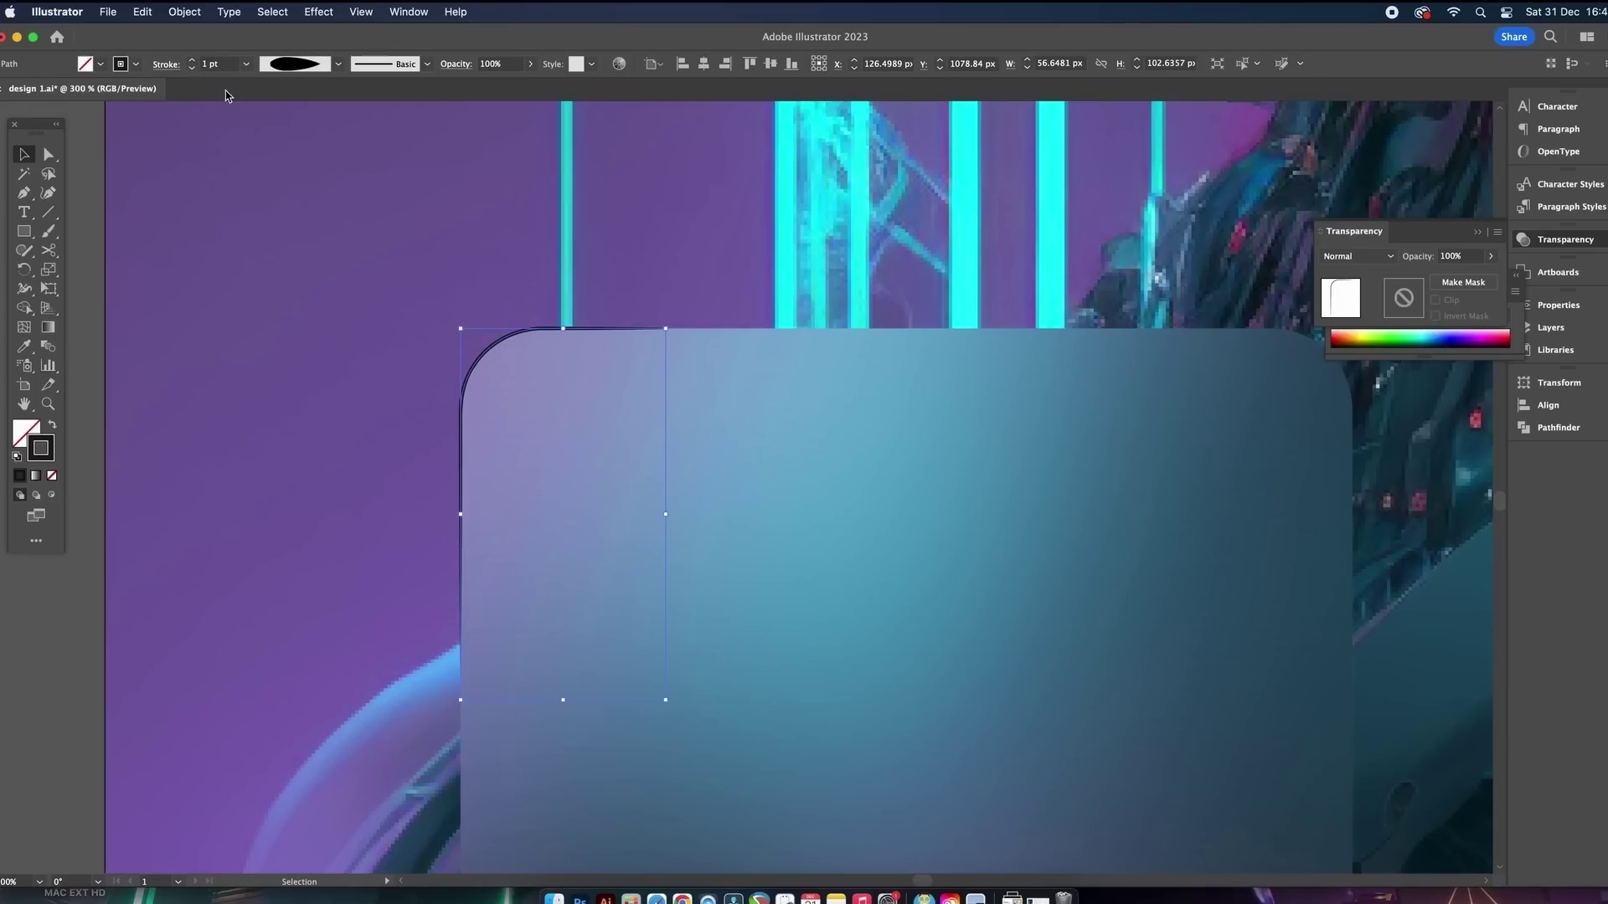
click(192, 60)
Make the corner stroke pure white in the Color Picker
double_click(52, 444)
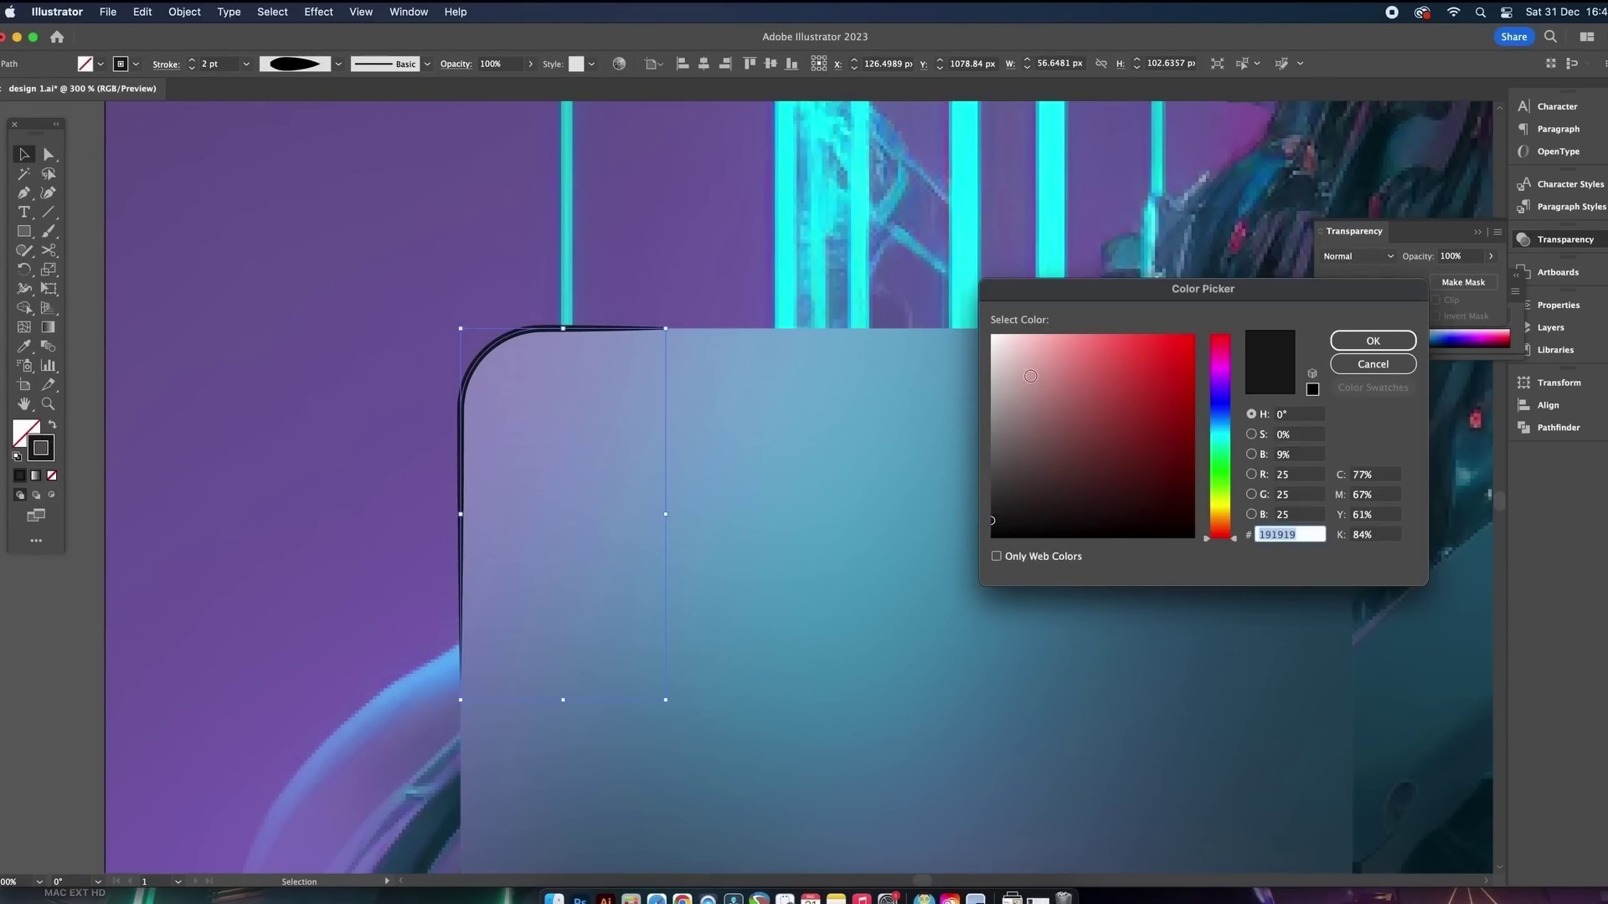
drag(1030, 376, 978, 328)
click(1327, 340)
Apply a Gaussian Blur of about 2.7 px to the white corner stroke
scroll(708, 510, down, 2)
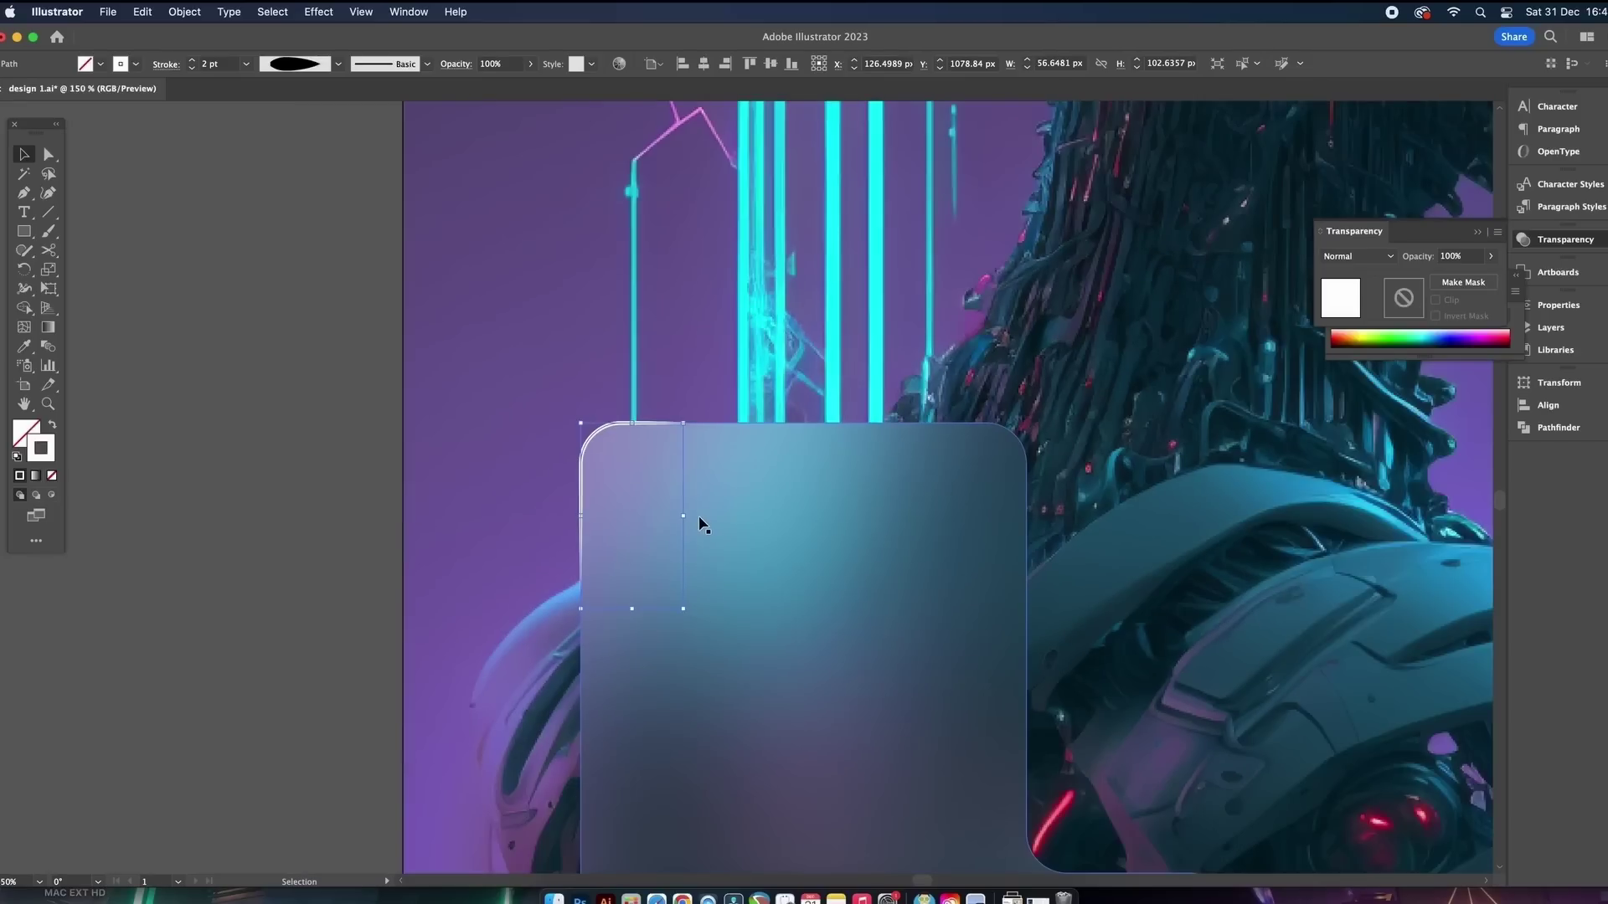
click(331, 11)
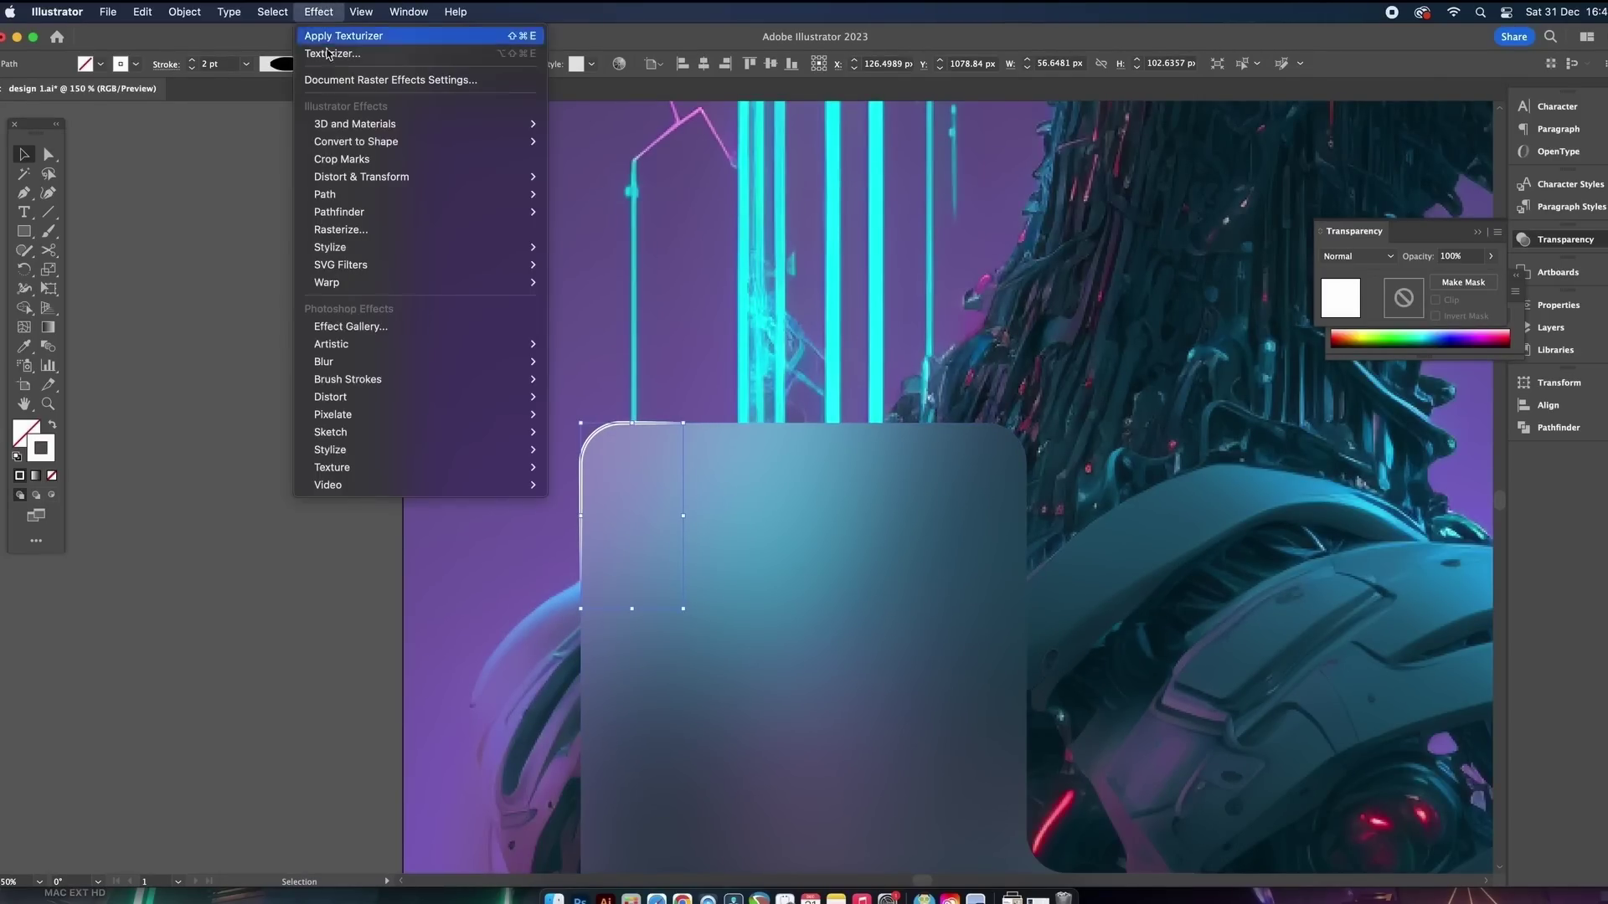
mouse_move(418, 362)
click(583, 362)
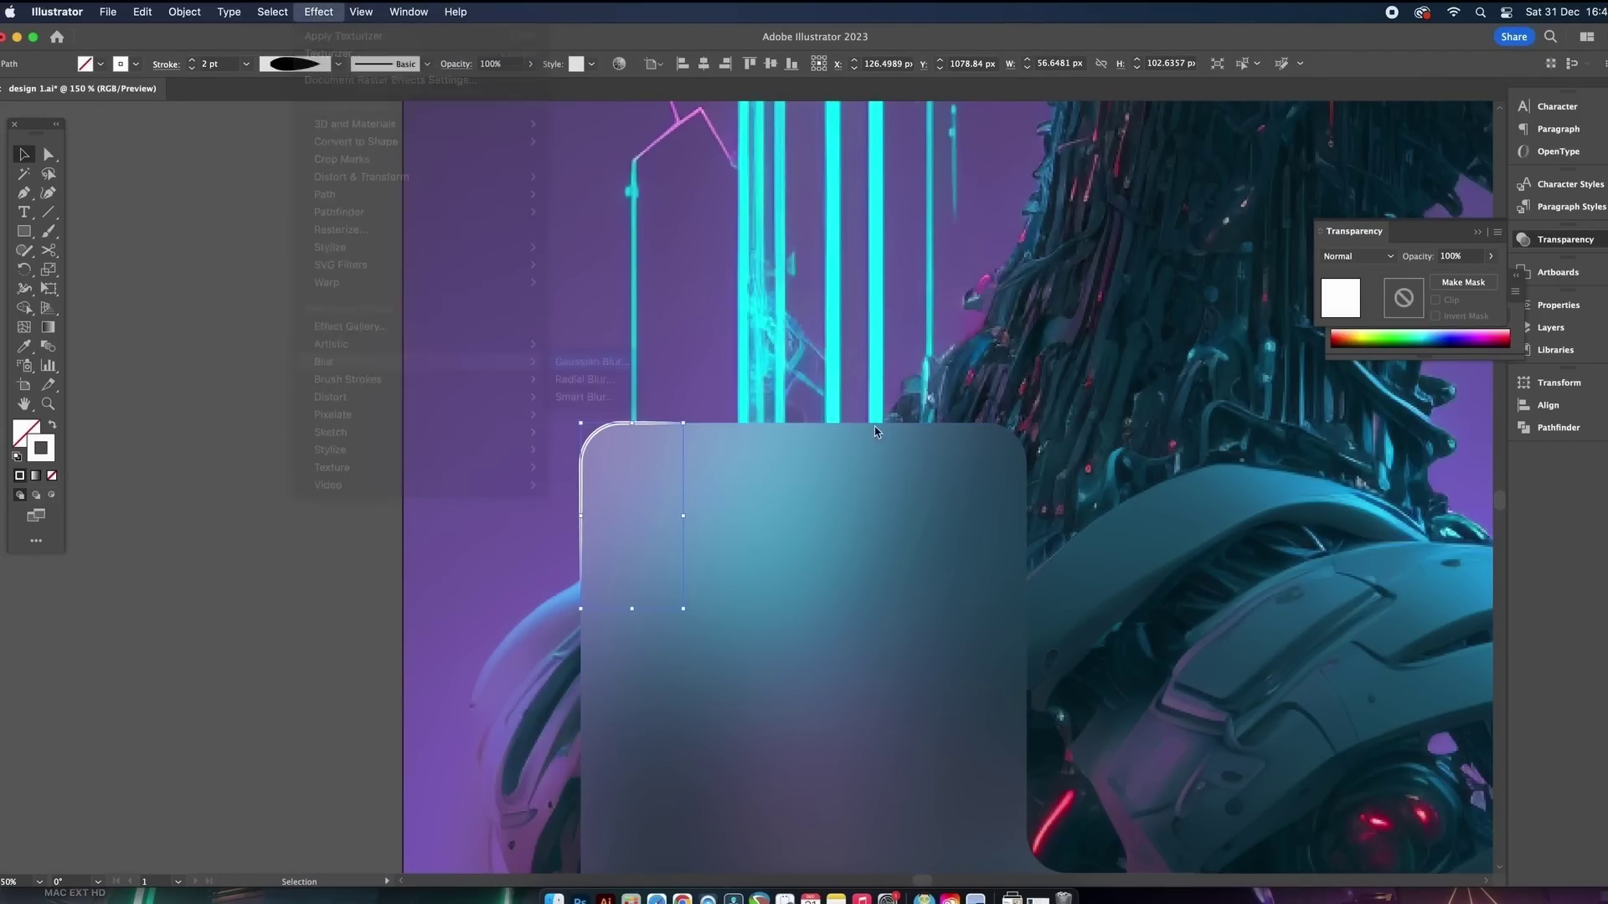
drag(1096, 442, 1097, 444)
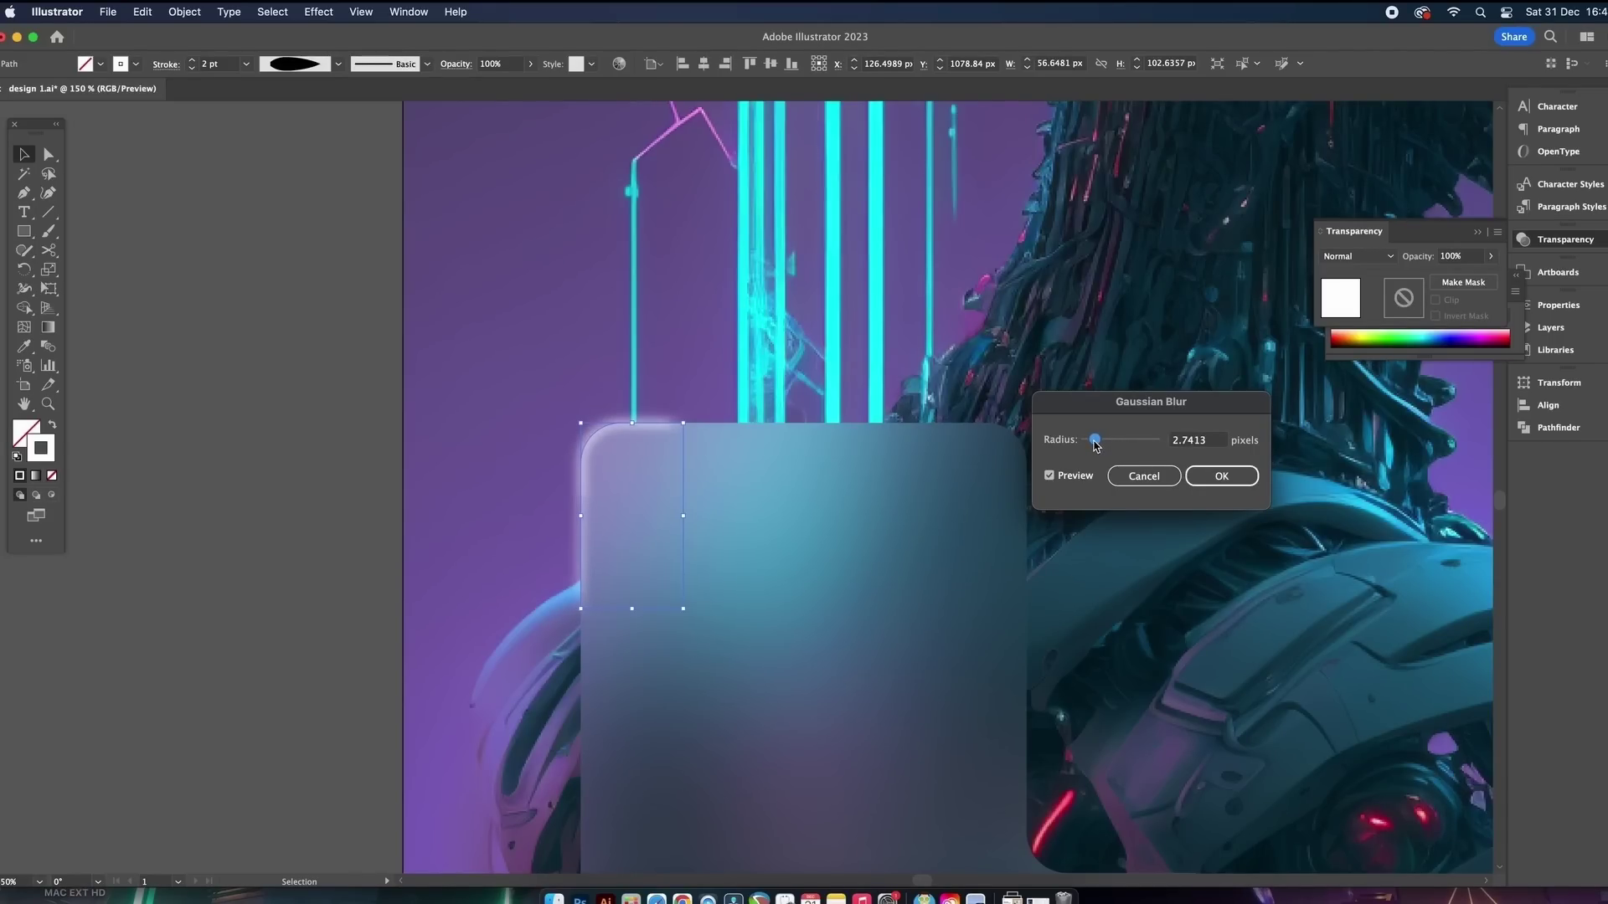
click(1222, 477)
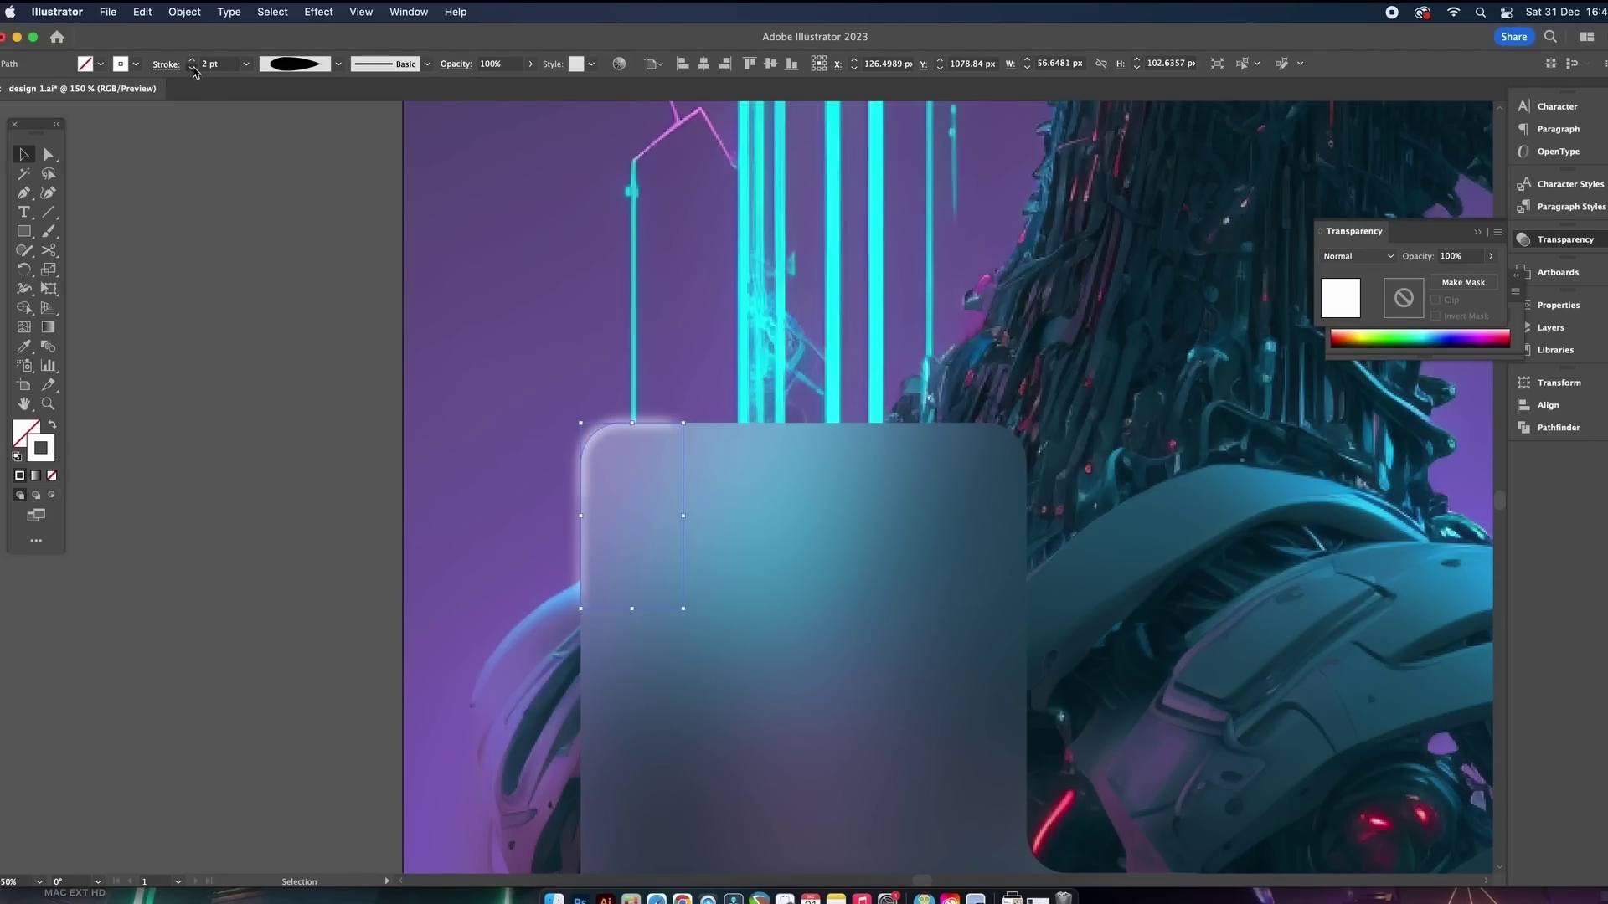
click(206, 257)
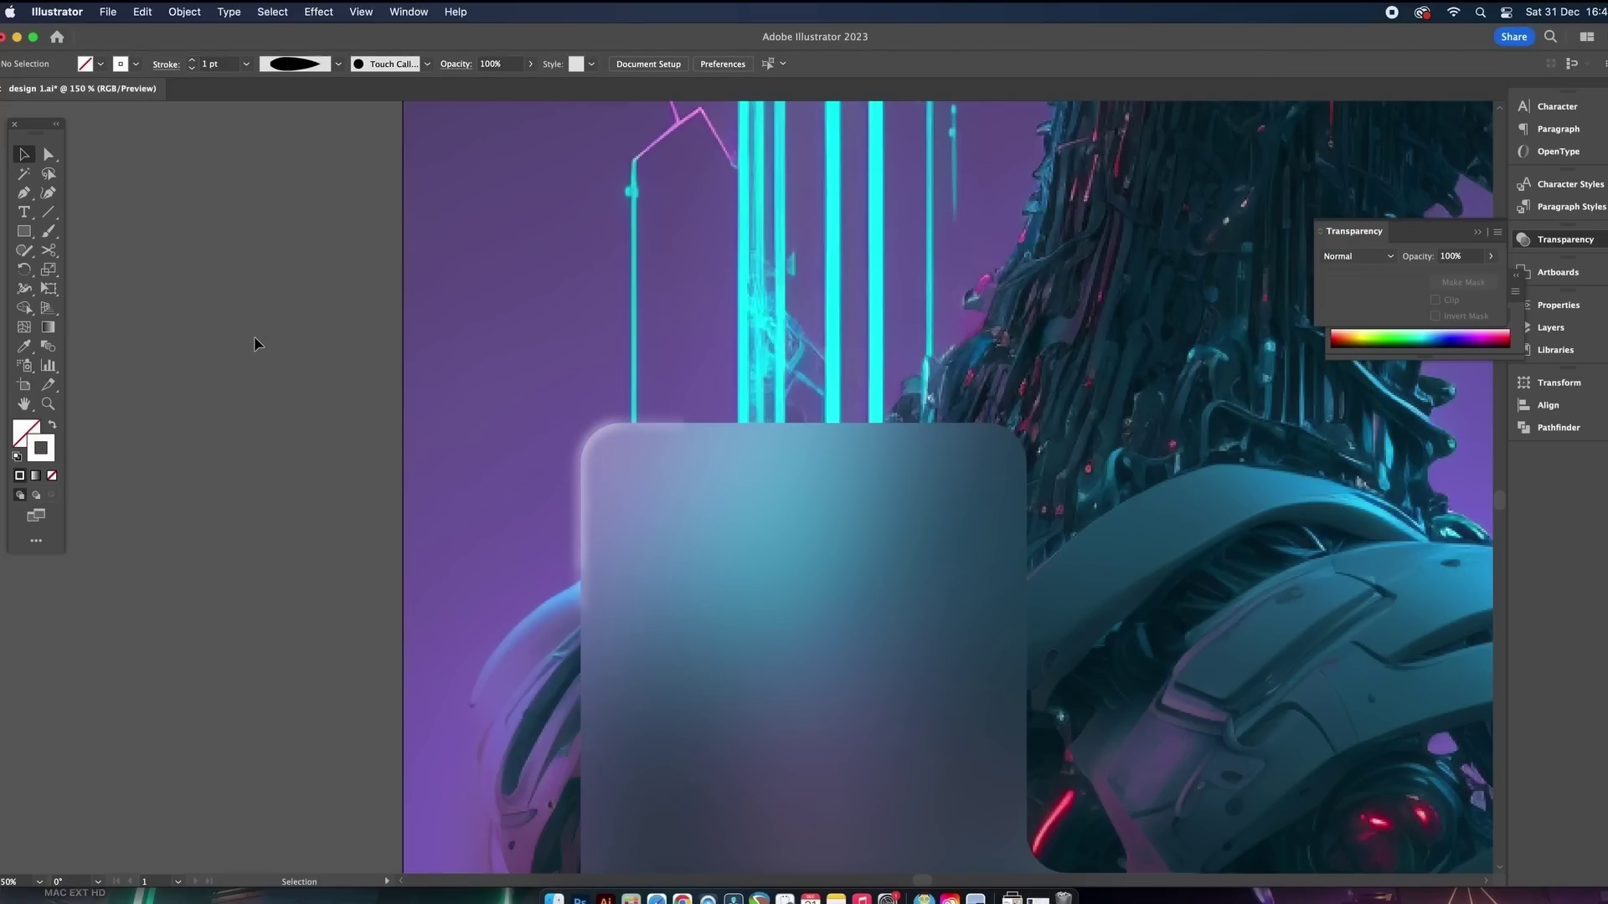
Drag the highlight's end anchor right to extend it along the panel's top edge
scroll(502, 368, down, 2)
key(a)
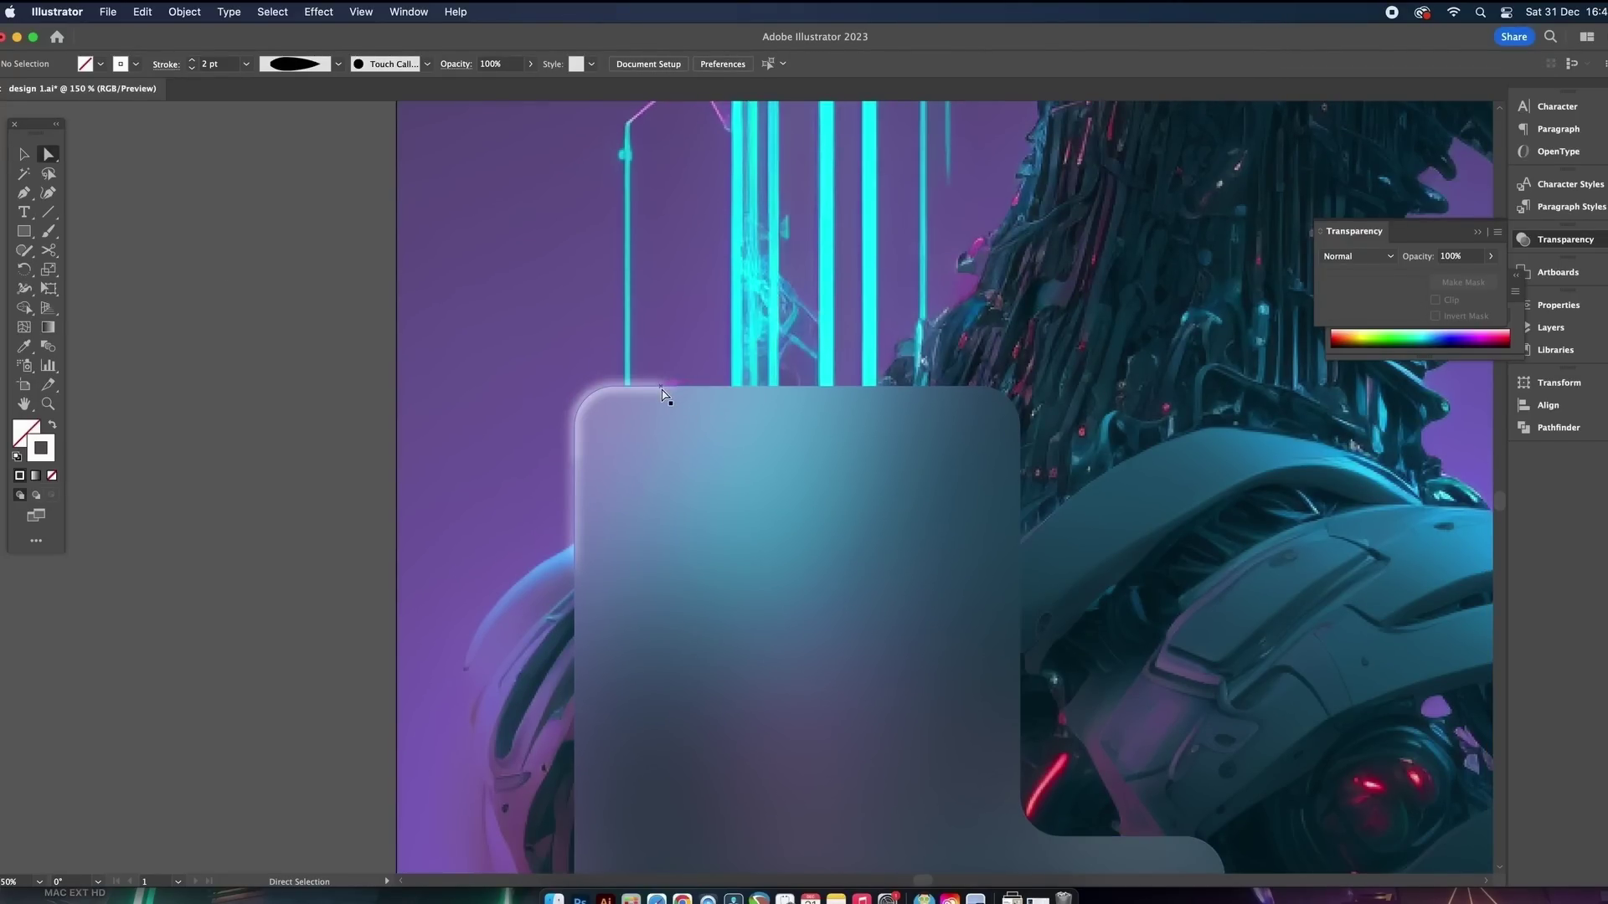
drag(678, 391, 729, 391)
click(359, 330)
Select the glowing corner highlight and lower its opacity to 48%
alt+scroll(352, 352, down, 2)
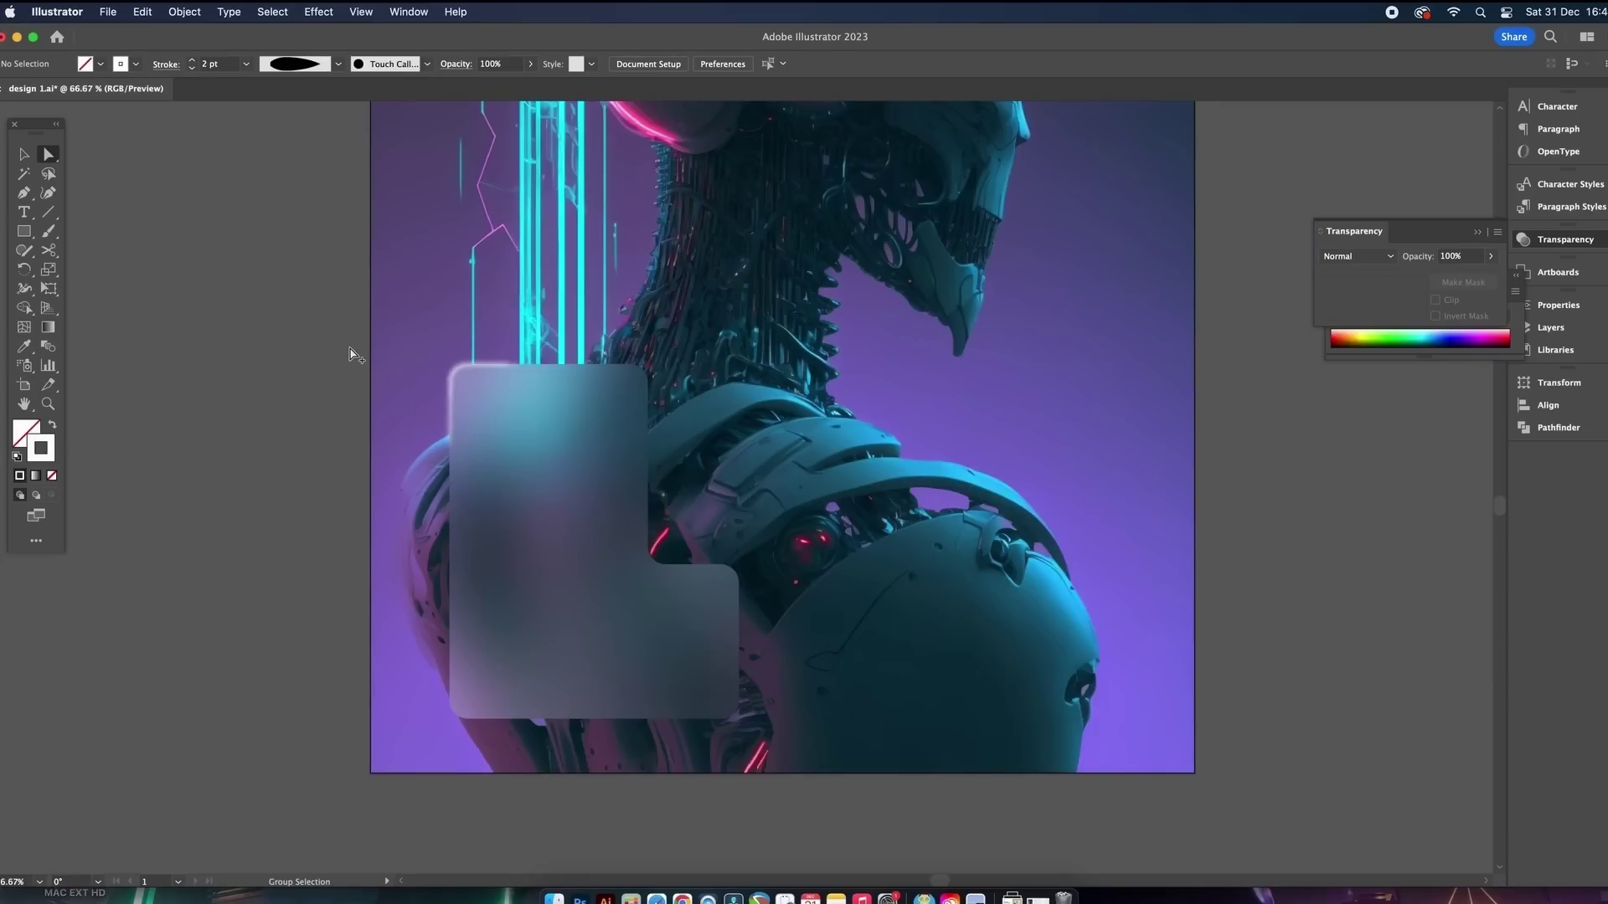
key(v)
click(459, 369)
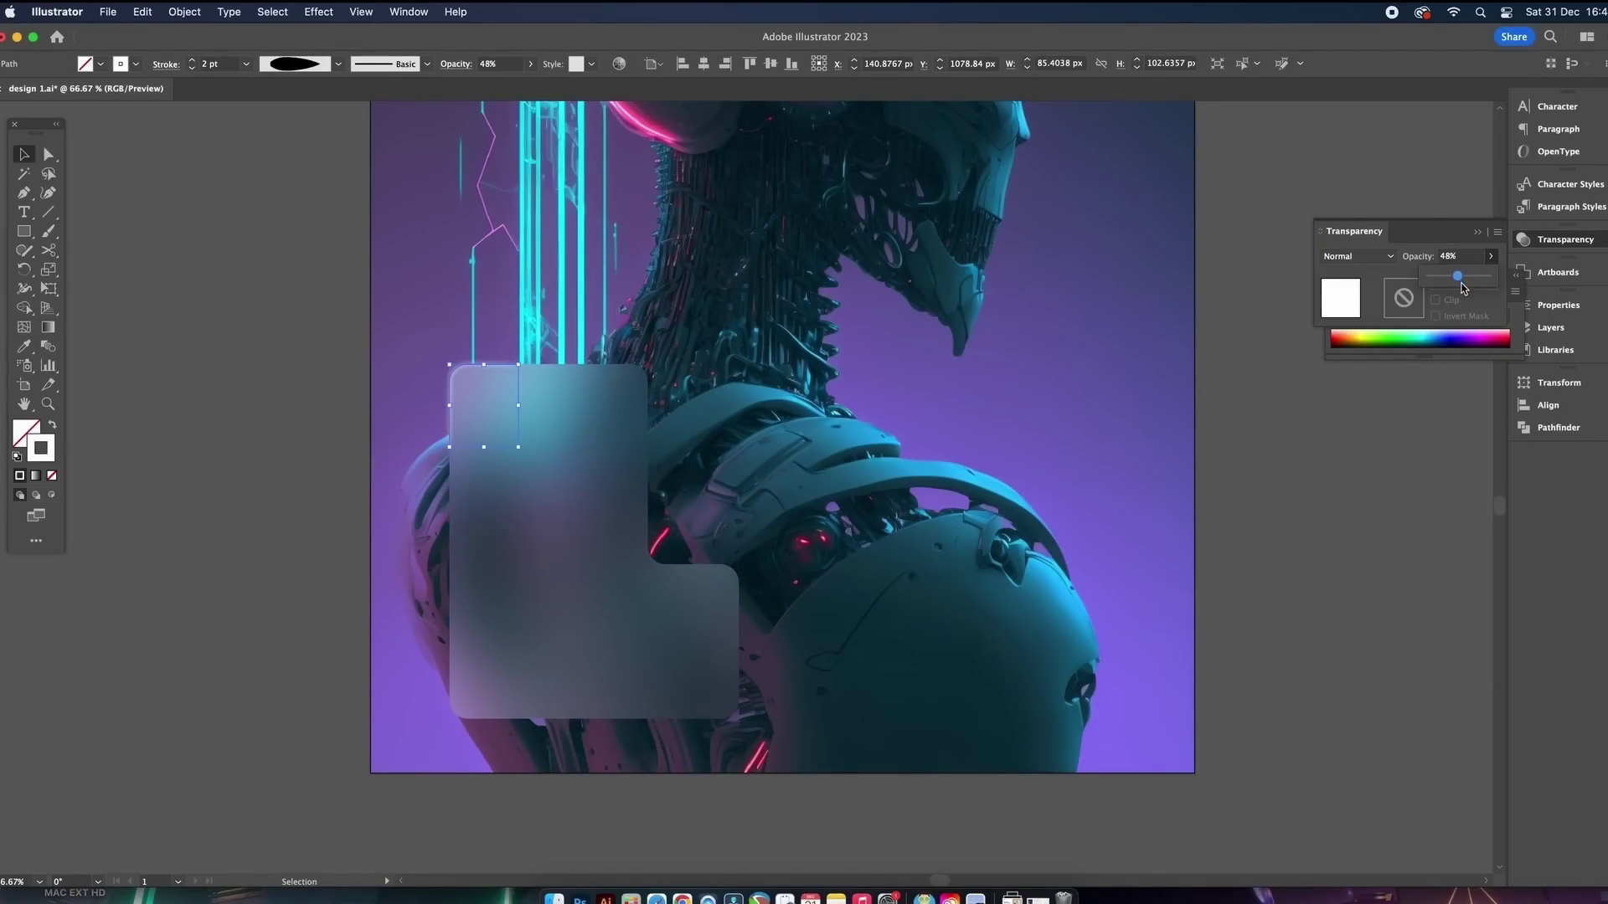
click(1330, 561)
scroll(1268, 529, down, 2)
scroll(1267, 529, up, 1)
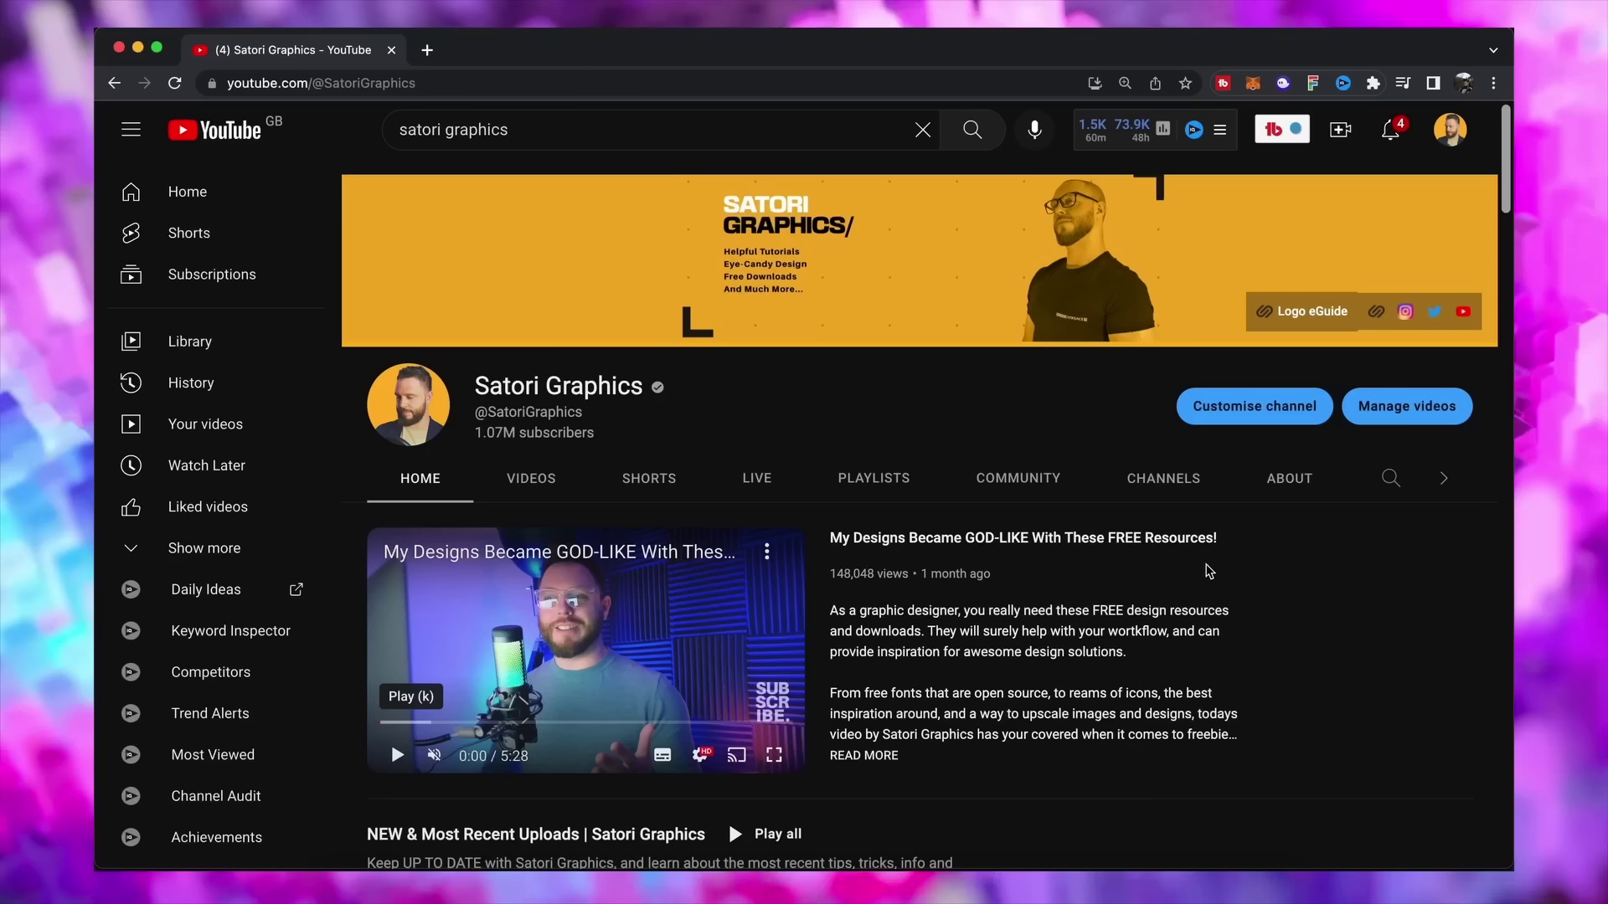
Advance the first community post's carousel through Slab Serif, Serif and Italics to Script Fonts
click(1049, 492)
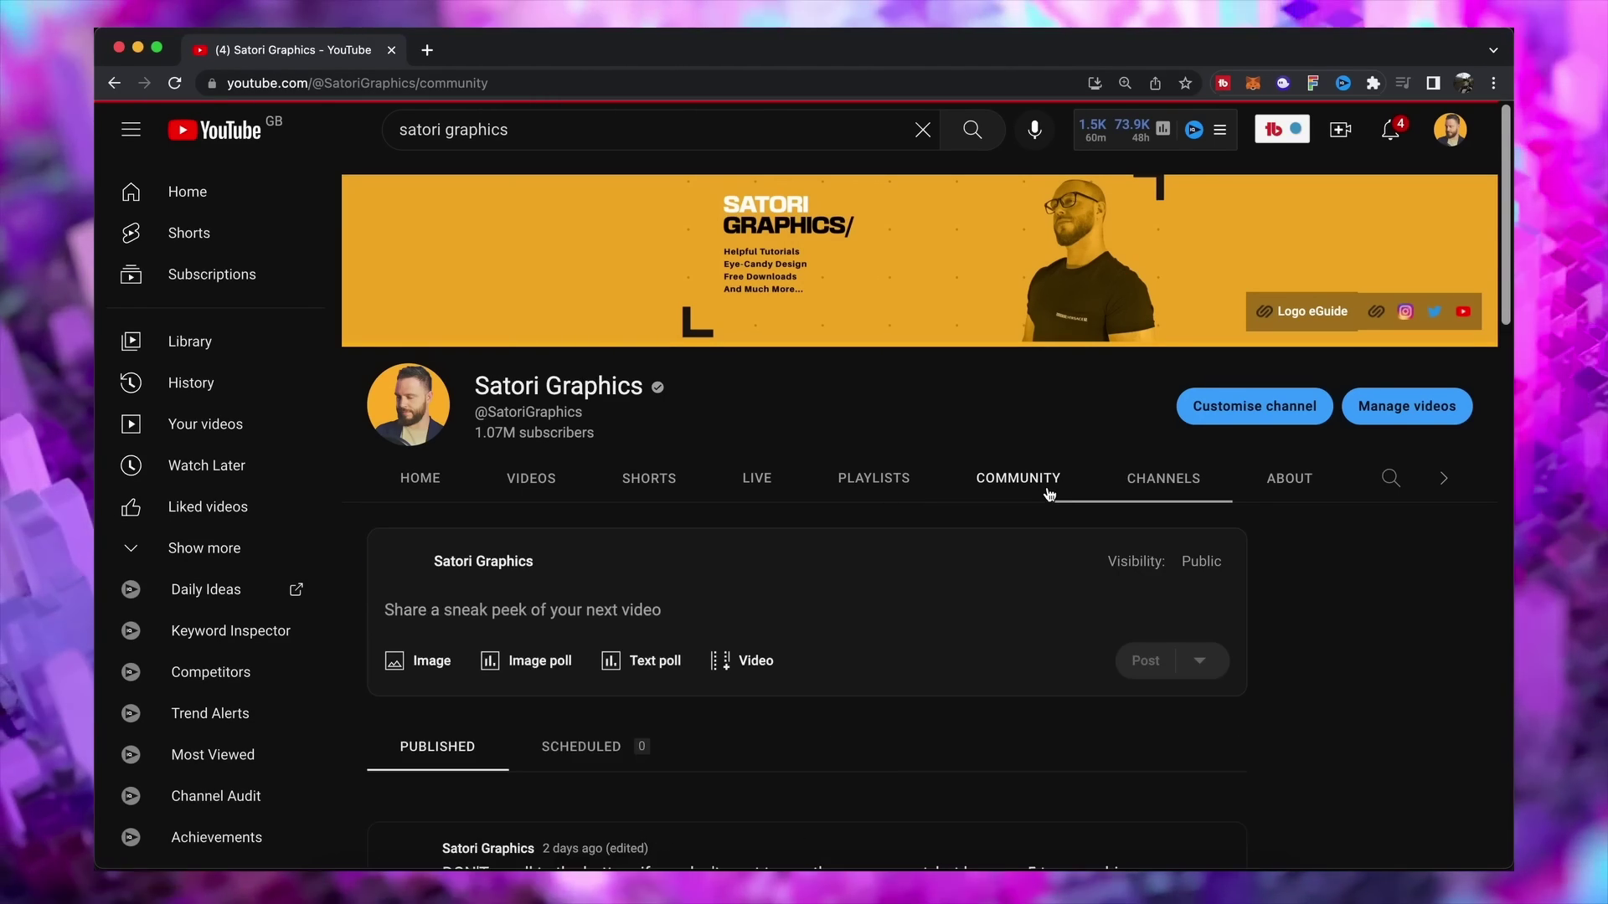
scroll(1048, 493, down, 5)
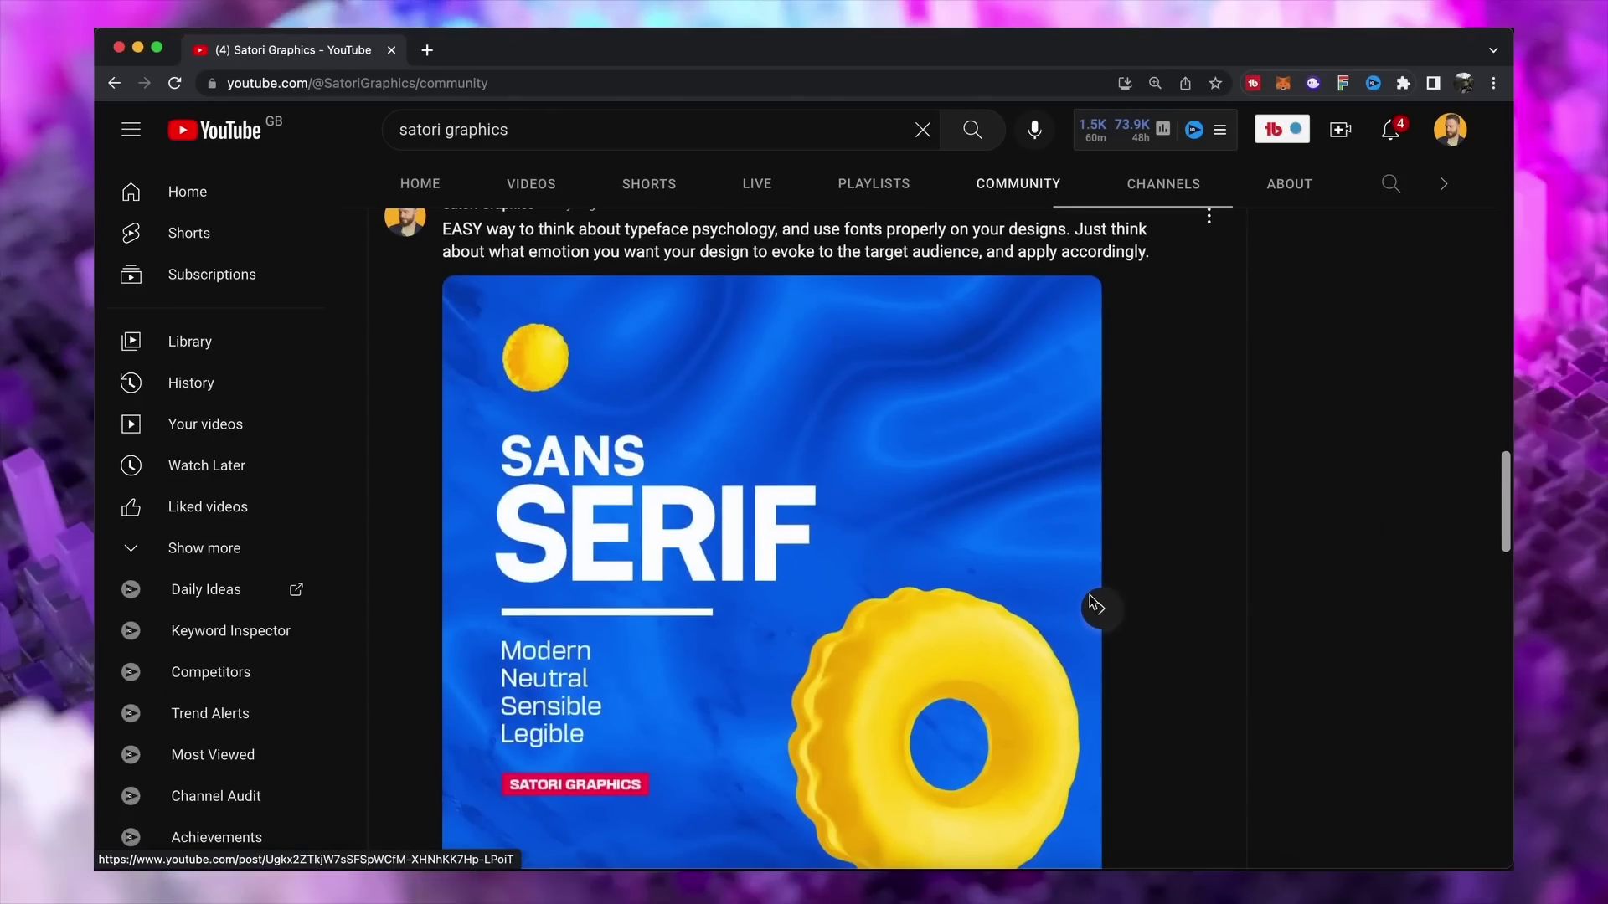
click(1202, 658)
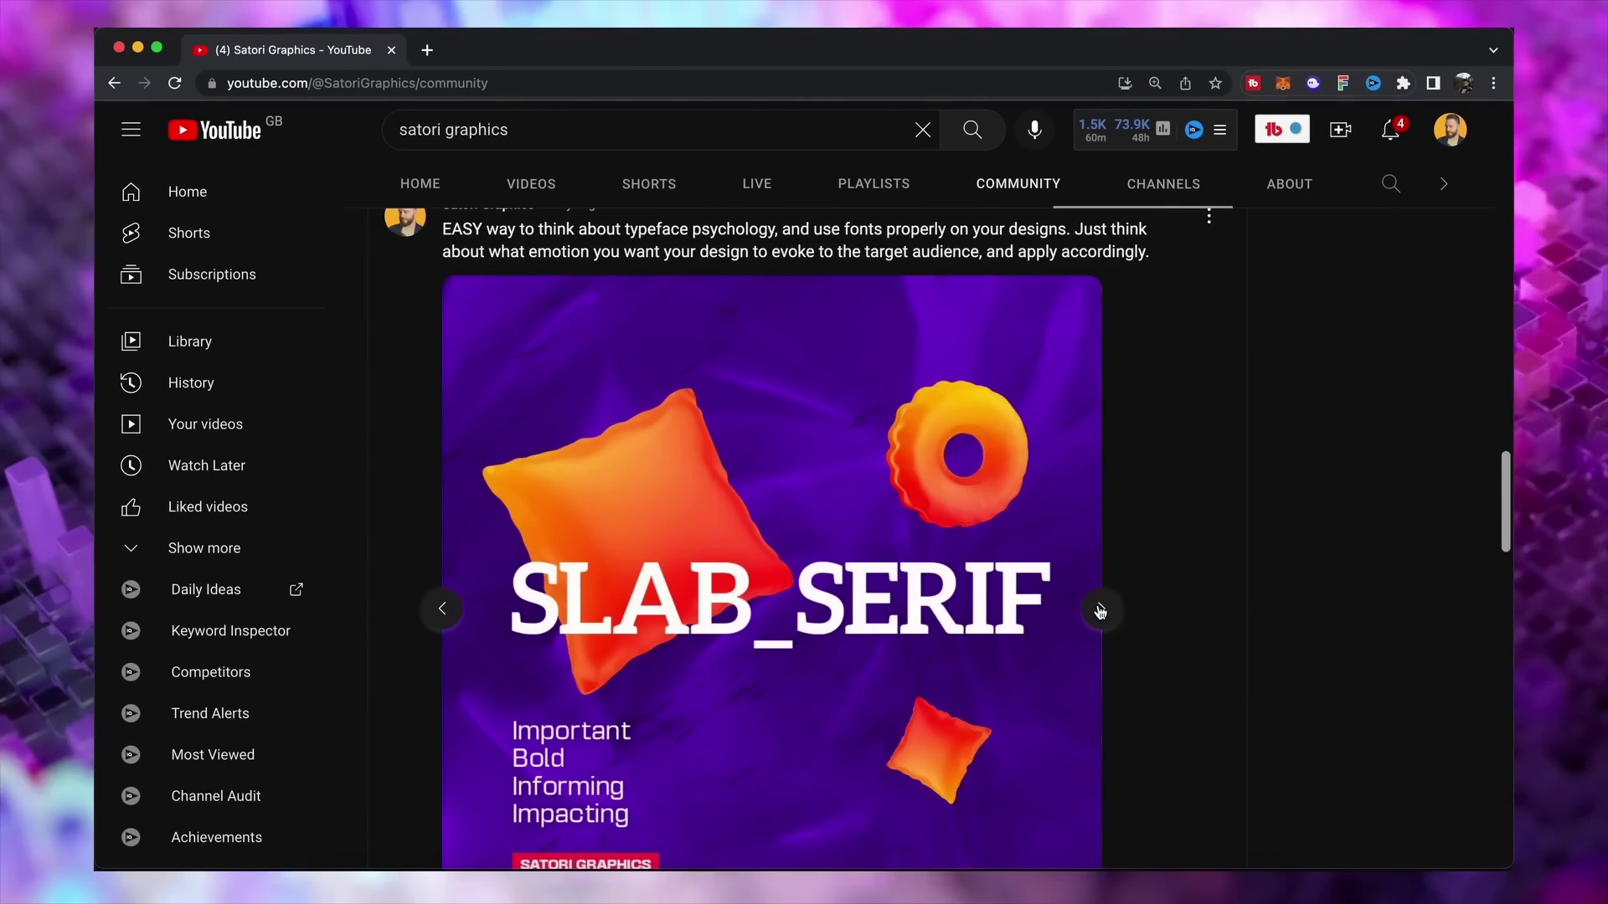
scroll(1206, 636, down, 2)
click(1210, 561)
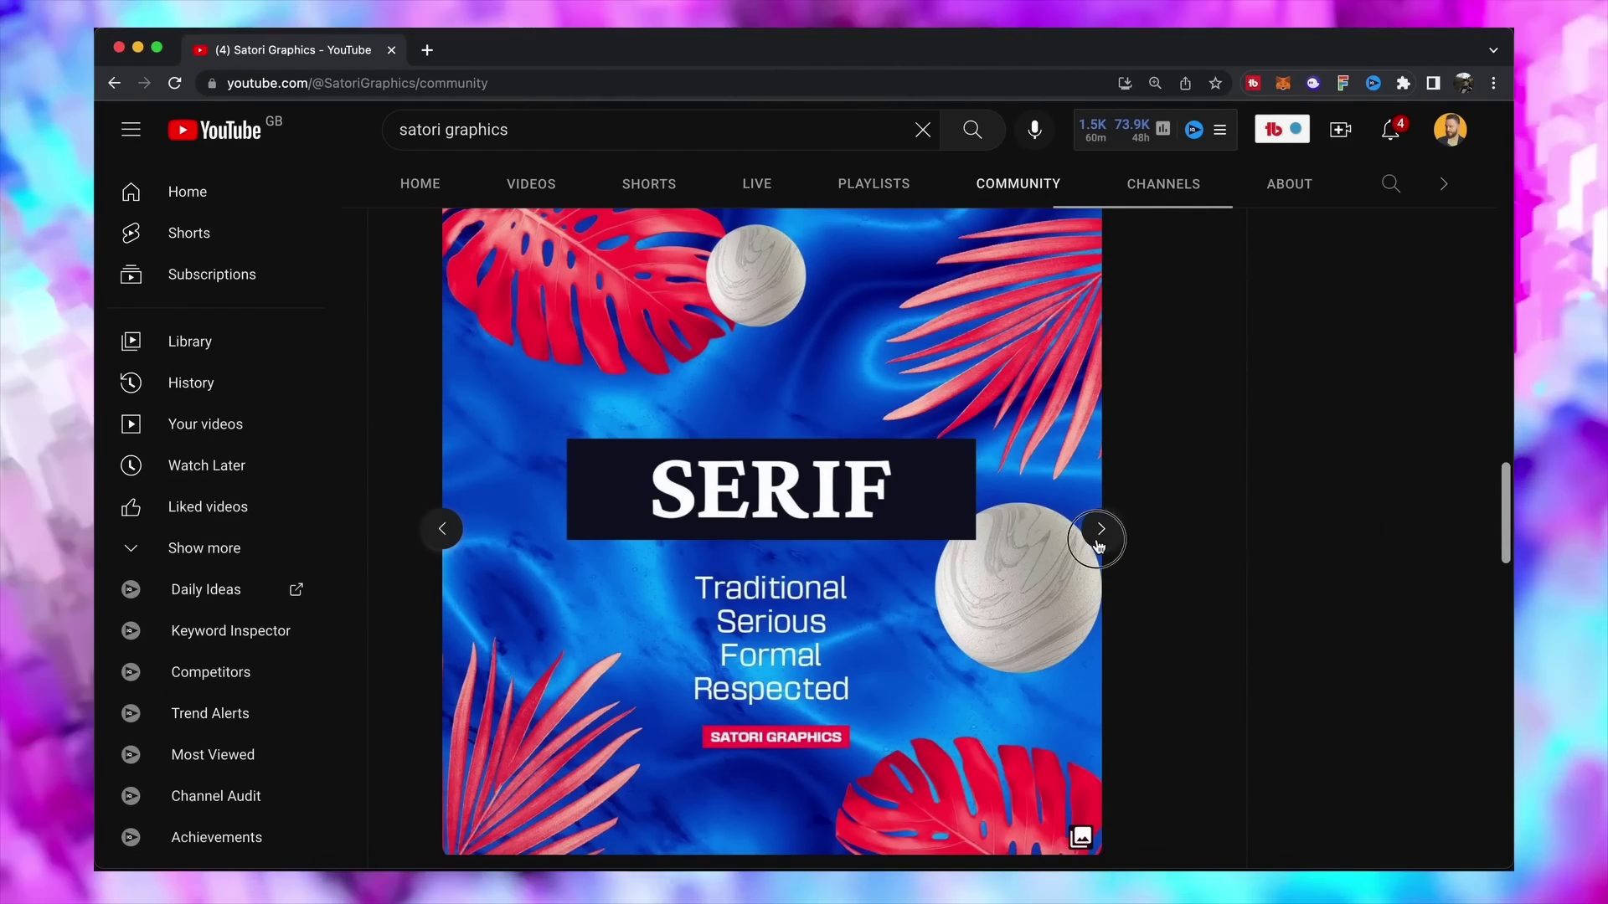
click(1098, 545)
click(1098, 545)
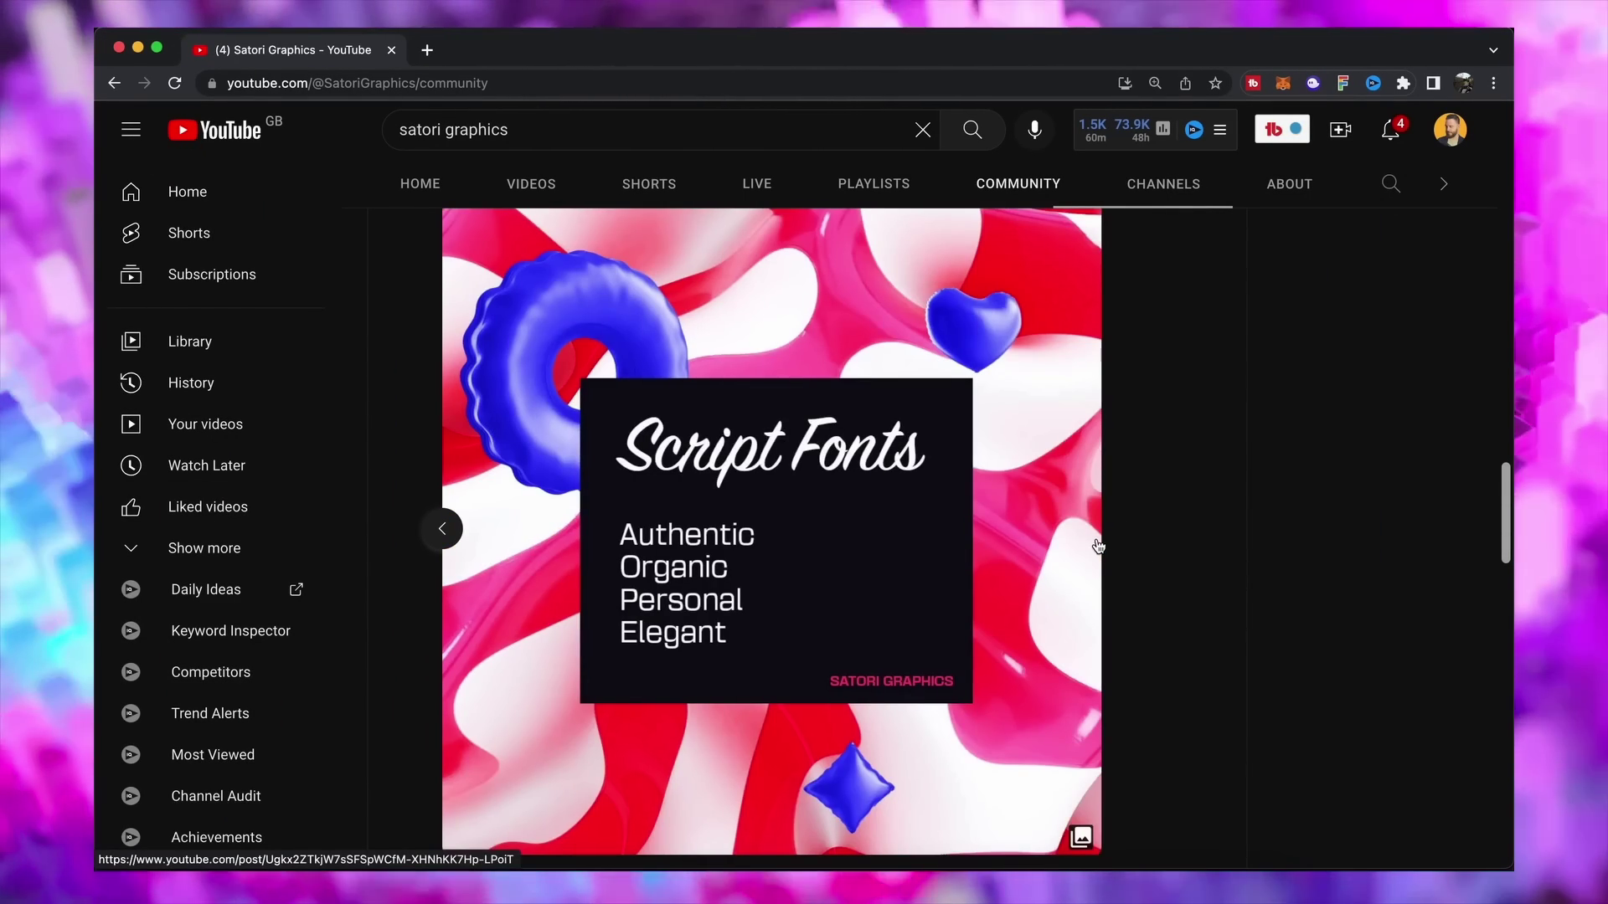